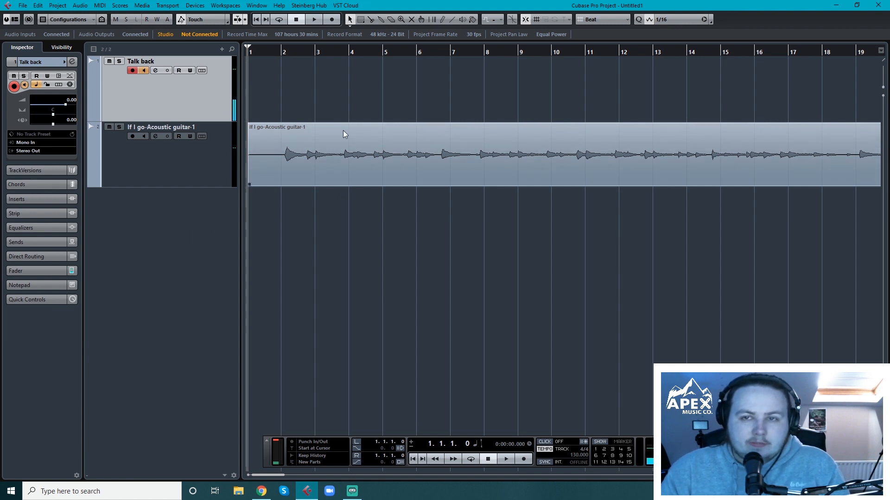
Step: Add one instrument track that uses the MT-PowerDrumKit instrument
right_click(155, 261)
right_click(199, 220)
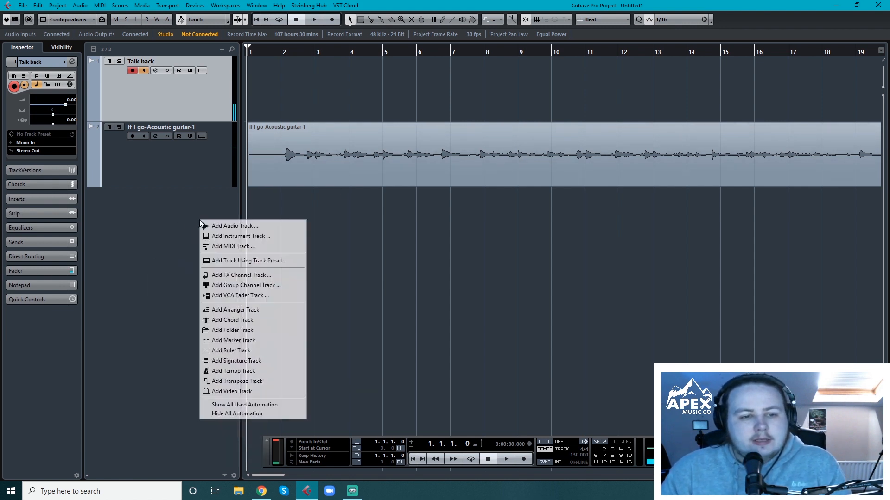
left_click(228, 237)
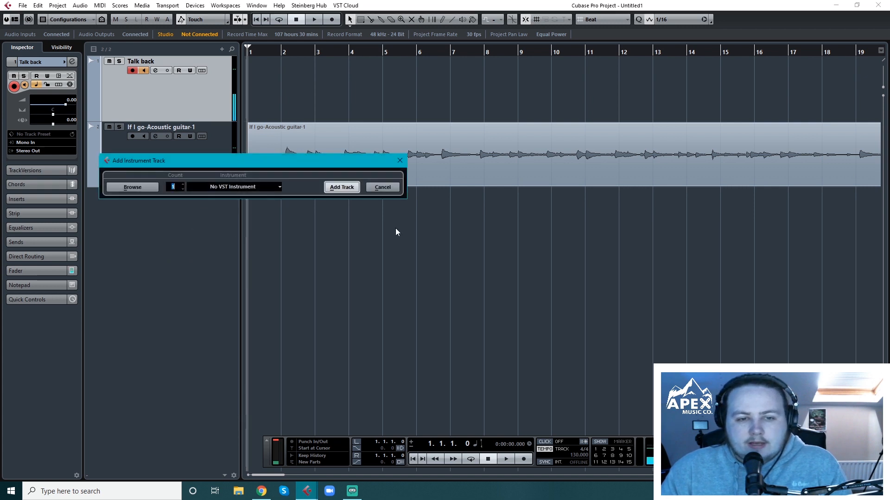
left_click(235, 187)
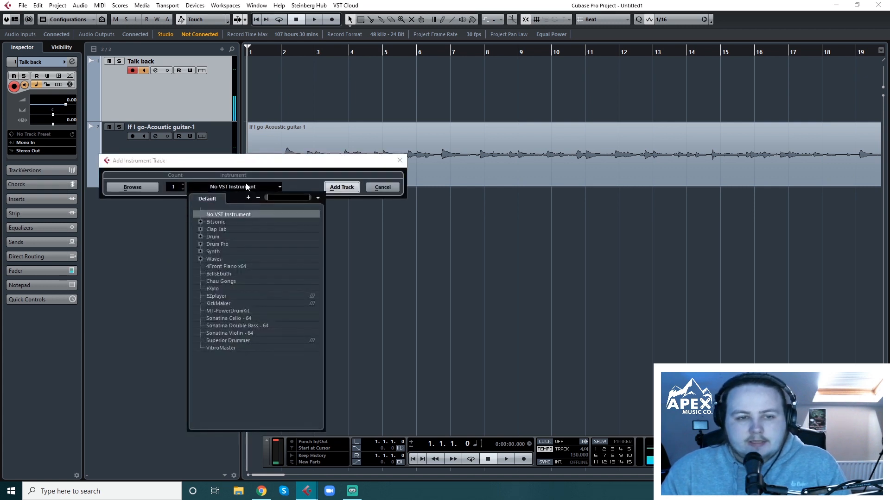
left_click(244, 311)
left_click(347, 187)
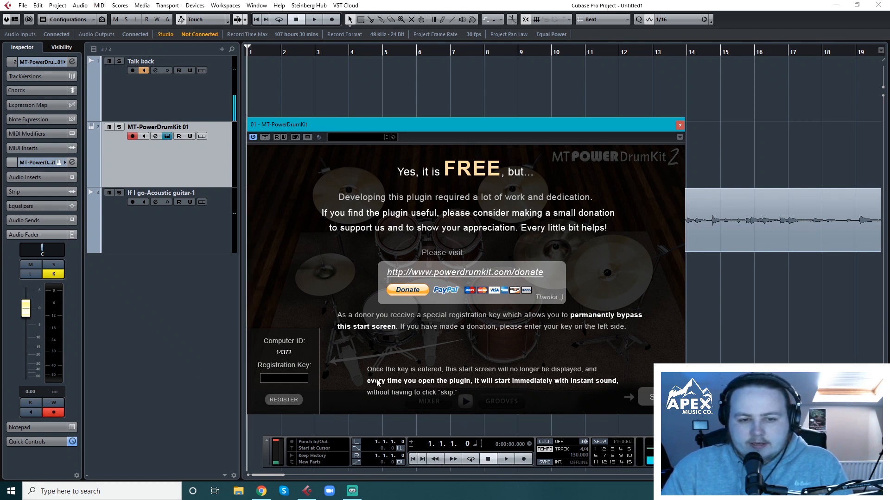
Step: Skip the drum plugin's donation screen and lower the drum track's volume to about -4.73 dB
left_click(650, 397)
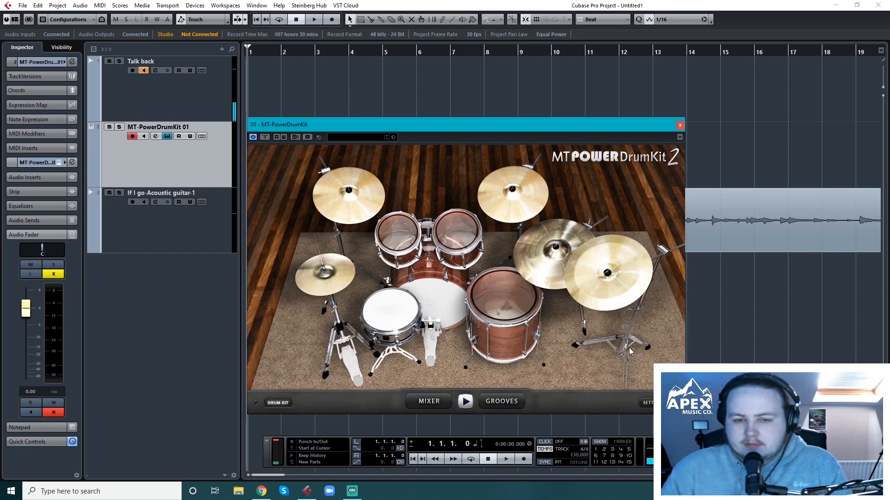
left_click_drag(288, 124, 381, 76)
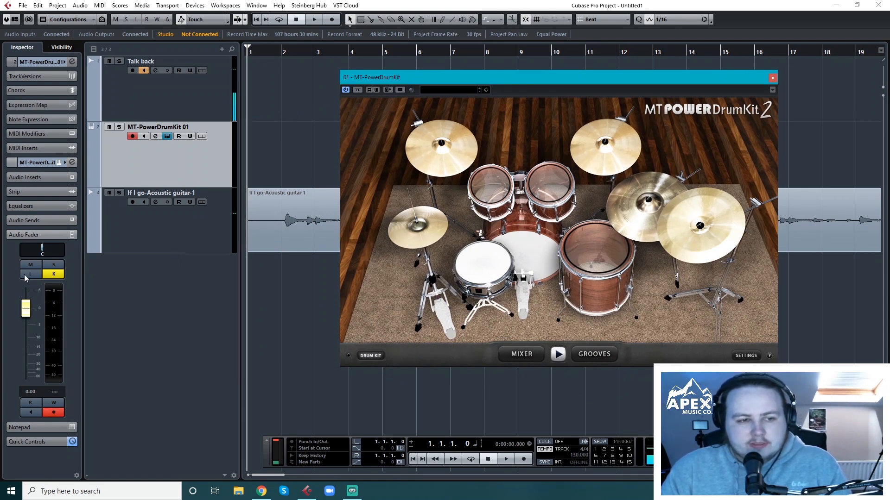
left_click_drag(25, 318, 26, 334)
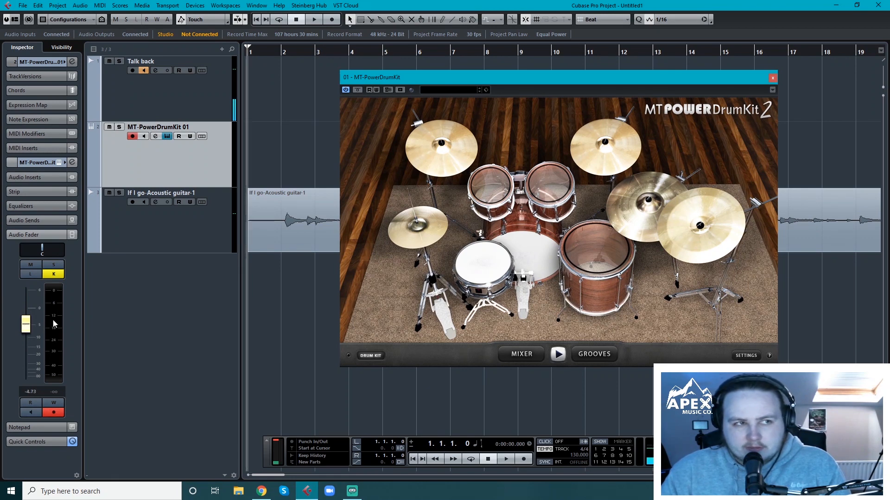
Step: Audition the kick, snare, hi-hat and toms on the displayed drum kit
left_click(527, 253)
left_click(492, 255)
left_click(422, 230)
left_click(493, 185)
left_click(552, 183)
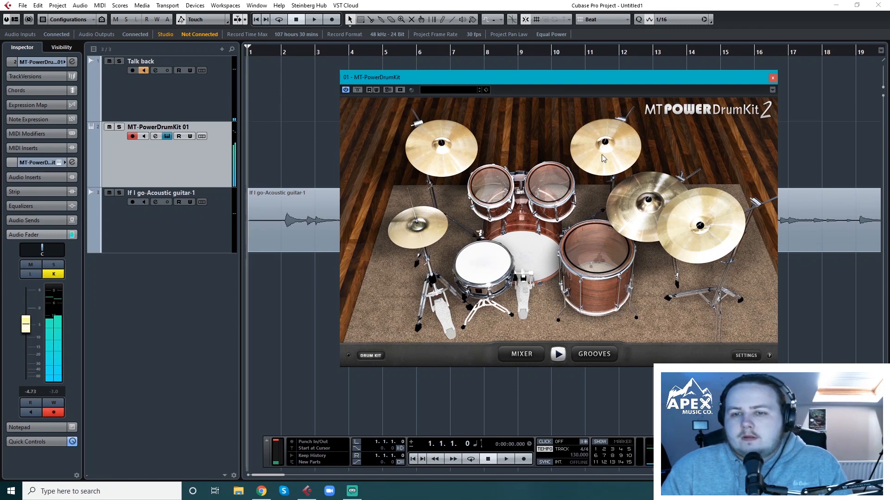
left_click(532, 252)
left_click(429, 236)
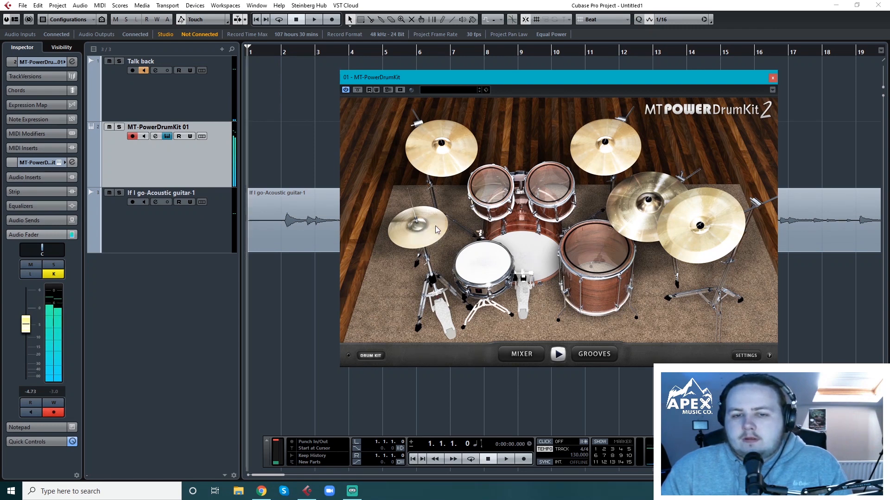
left_click(466, 258)
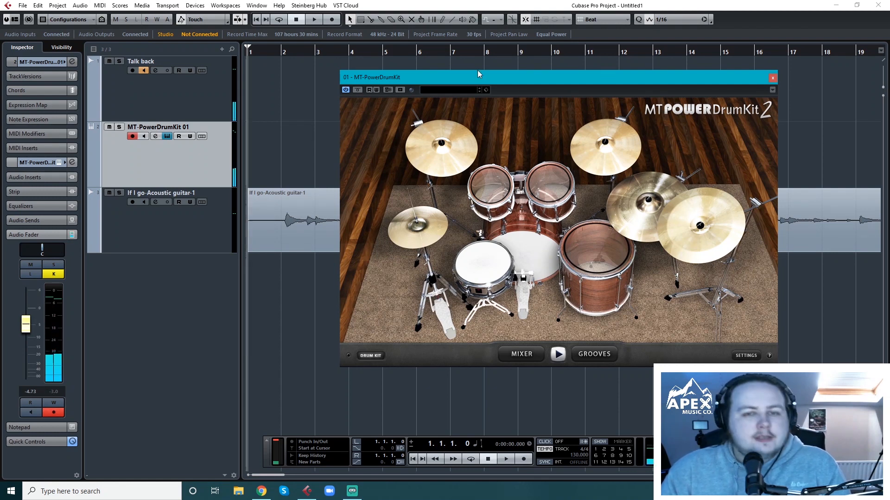
Step: Examine the output routing of the kick, snare and closed hi-hat in the drum plugin's mixer, then return to the kit view
left_click_drag(534, 82, 475, 80)
left_click(463, 352)
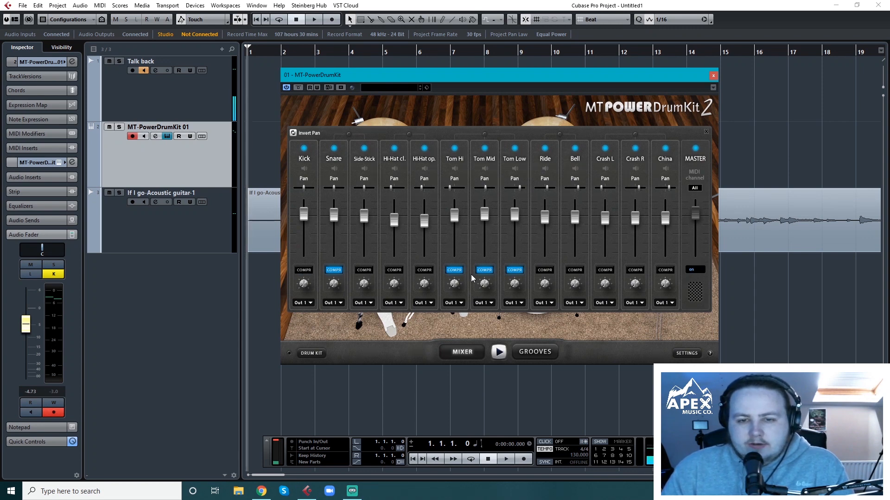
left_click(307, 305)
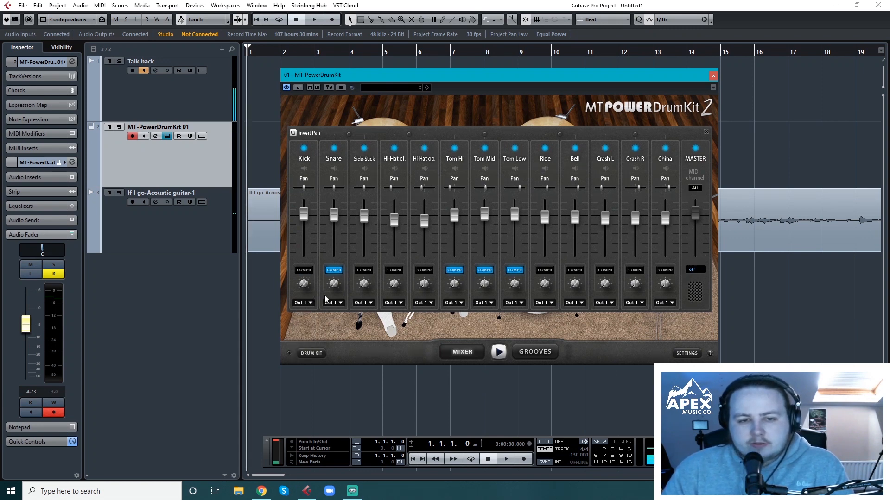
left_click(336, 304)
left_click(398, 304)
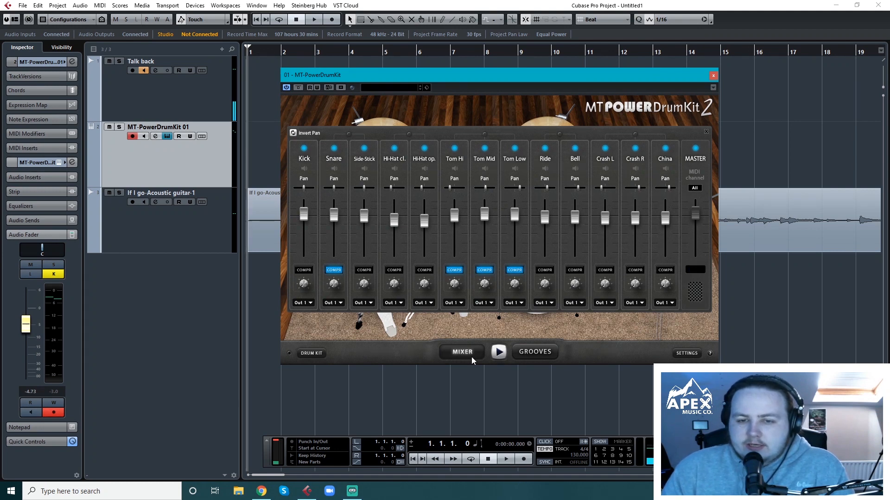
left_click(310, 355)
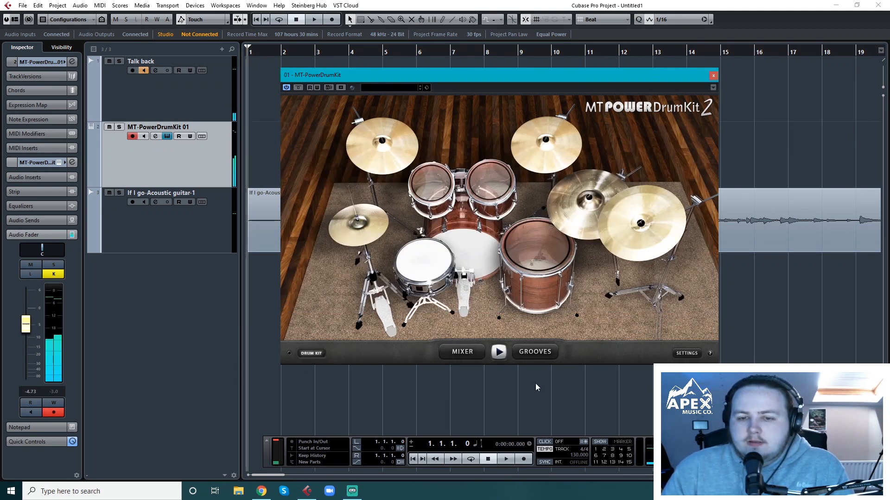
Step: Browse the 16th Closed Hi-Hat grooves, including Groove 06 and Groove 02, and set the groove length to 4 Bars
left_click(534, 352)
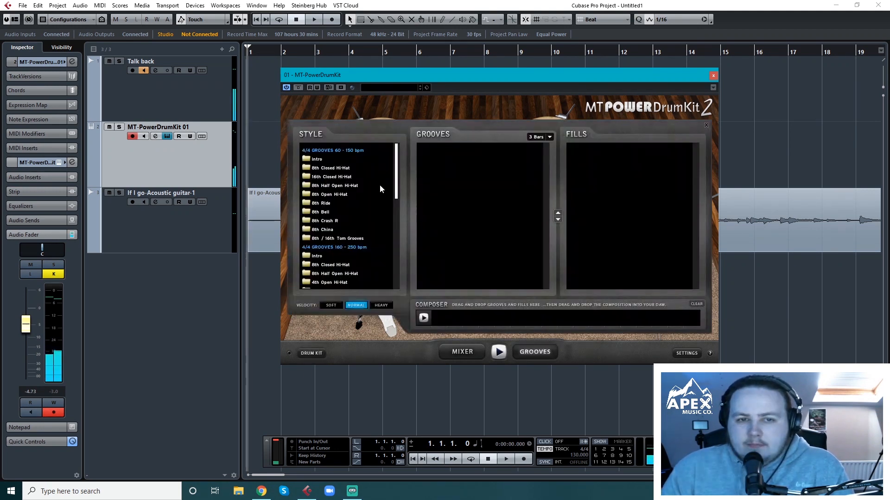
left_click(331, 176)
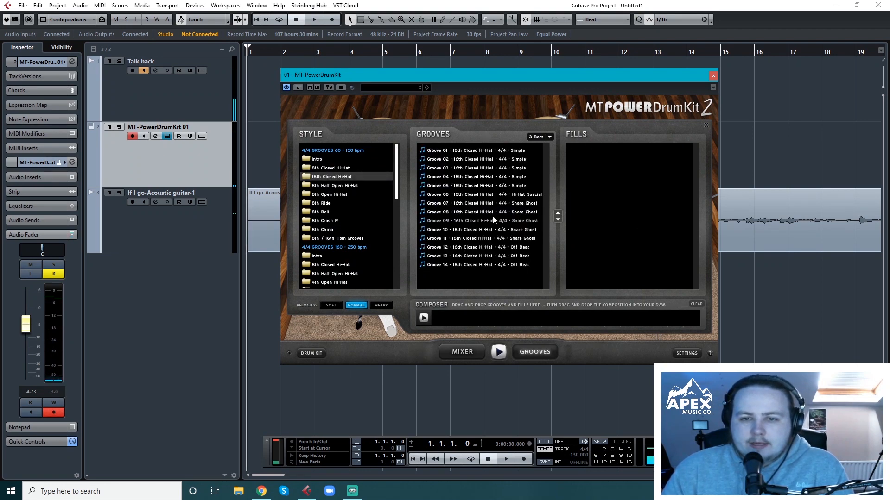
left_click(498, 194)
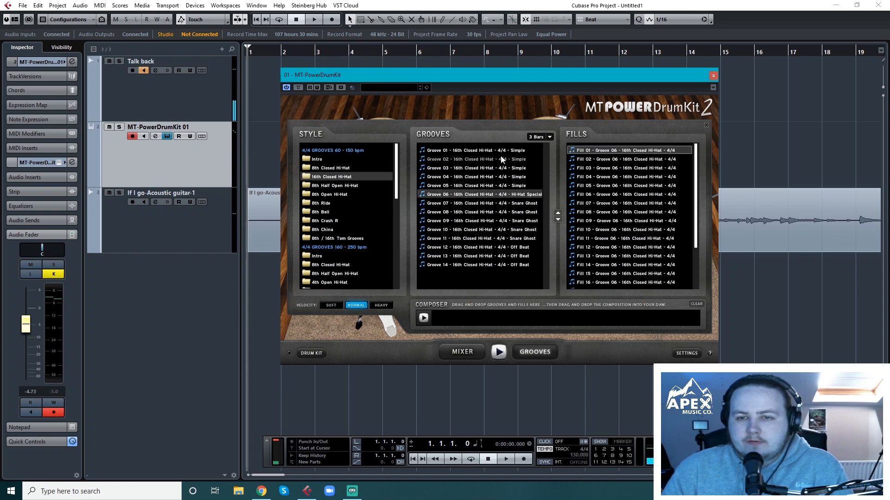
left_click(529, 159)
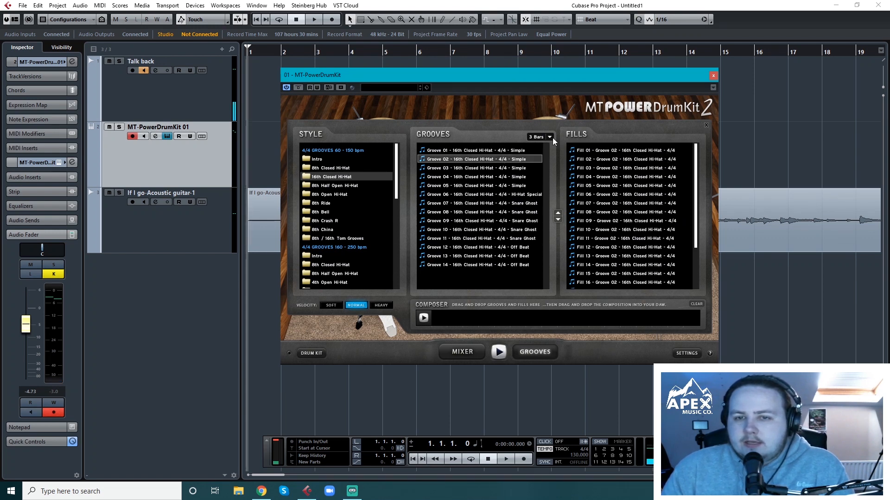
left_click(549, 137)
left_click(538, 166)
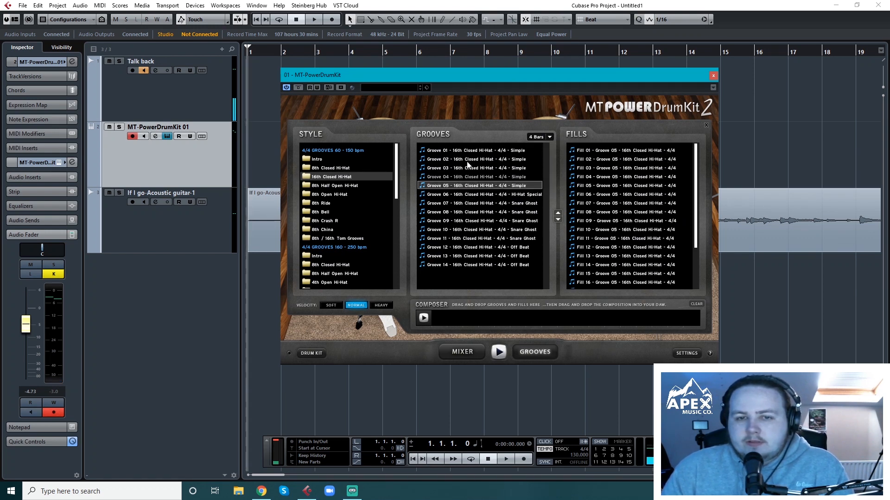
Step: Preview Groove 01, Groove 06 and Groove 03 of the 16th Closed Hi-Hat style
double_click(458, 150)
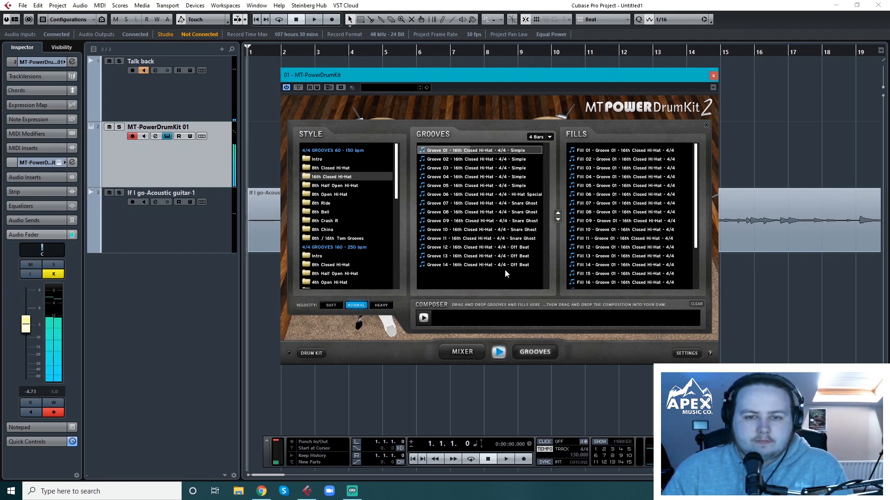
left_click(488, 195)
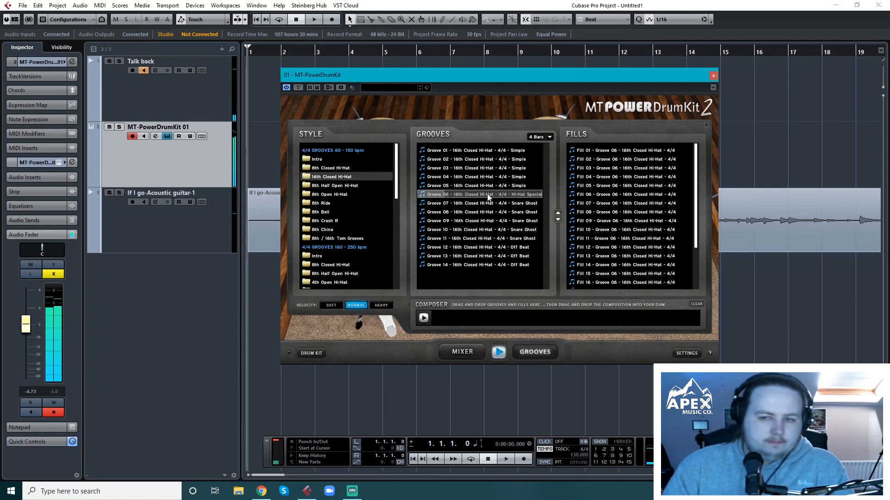
left_click(475, 169)
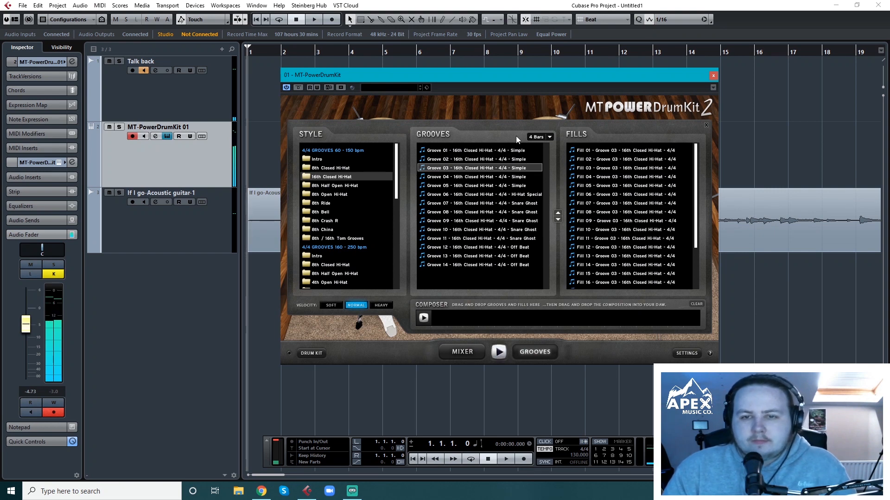
Step: Set the groove length to 3 Bars and preview Groove 03 with Fill 02 and Groove 04 with Fill 08
left_click(547, 138)
left_click(537, 159)
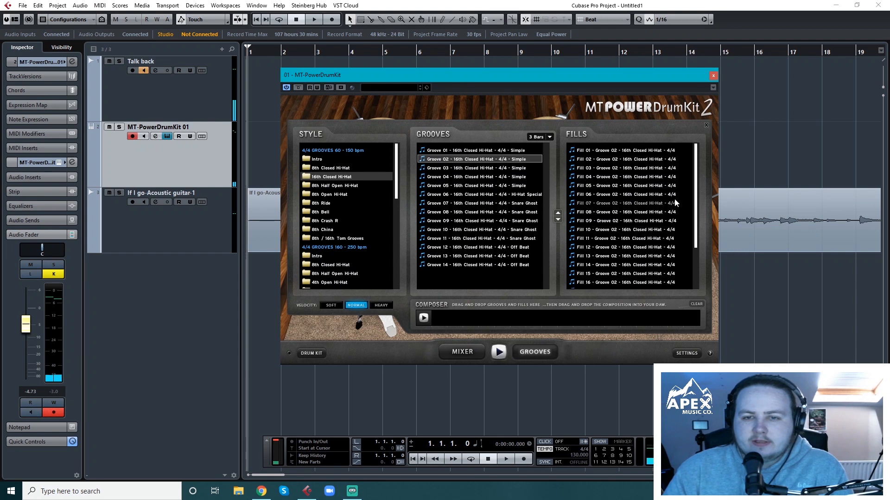
left_click(491, 170)
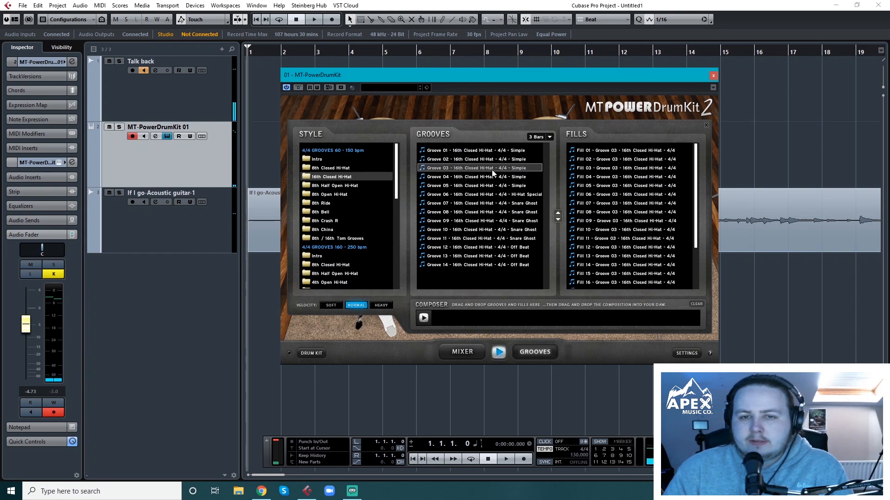
left_click(631, 160)
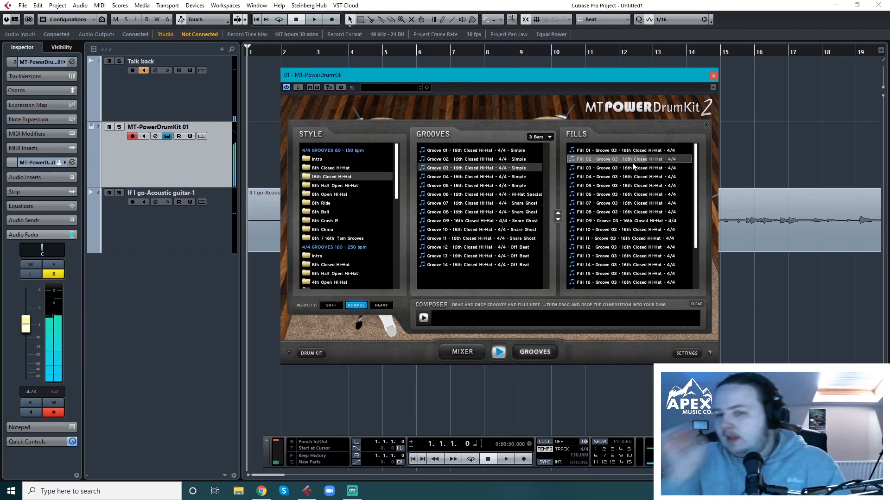
left_click(493, 177)
left_click(656, 213)
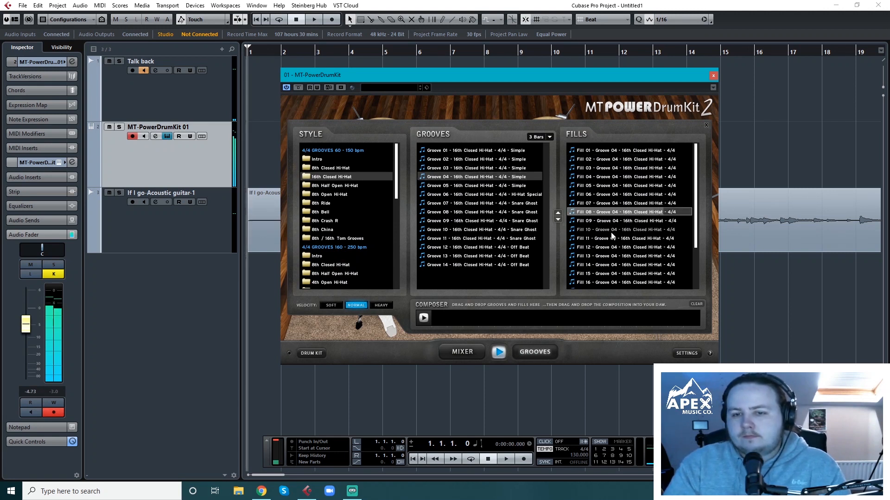
Step: Stop the groove preview and close the drum plugin window from its kit view
left_click(501, 354)
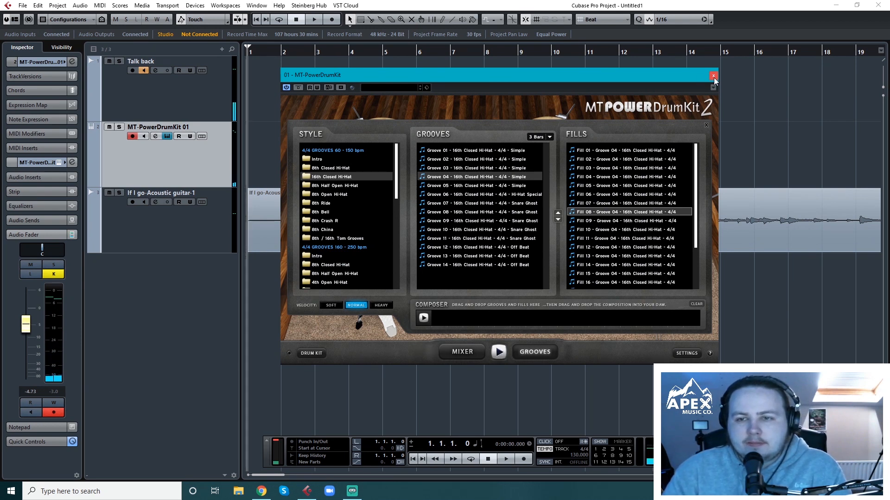
left_click(314, 353)
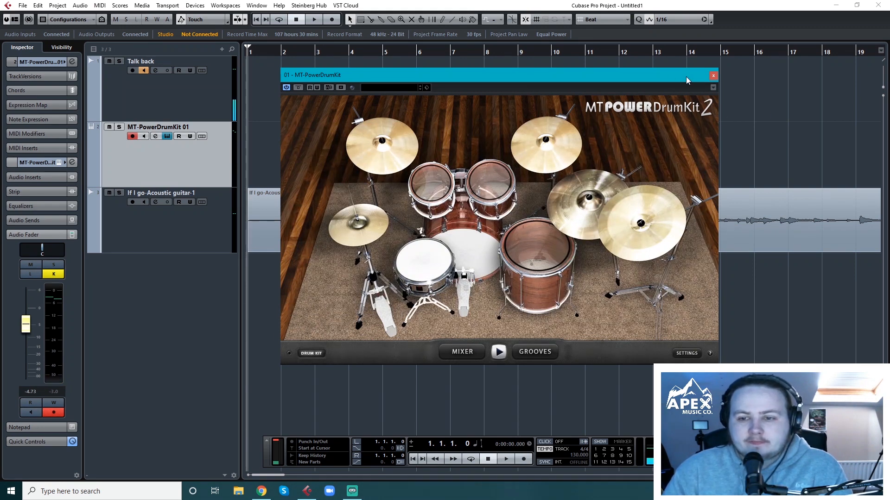
left_click(712, 76)
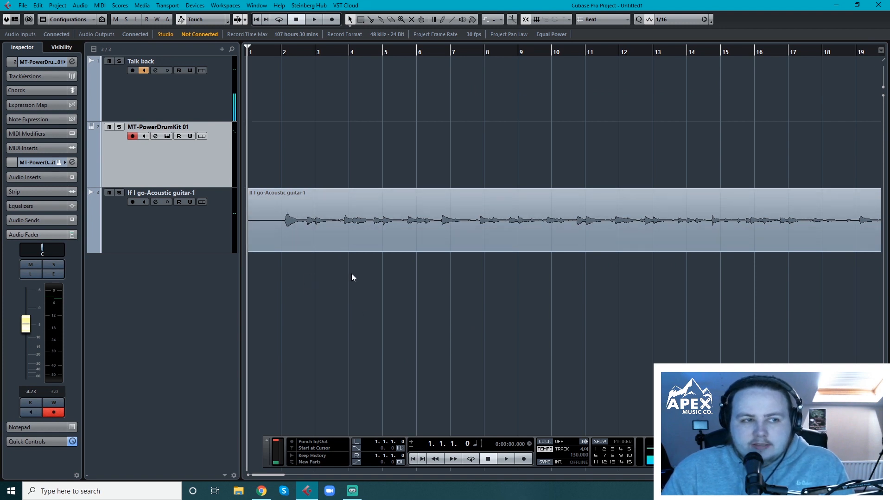
Step: Listen to the acoustic guitar track from bar 1, then stop playback and return to the project start
left_click(256, 53)
key("space")
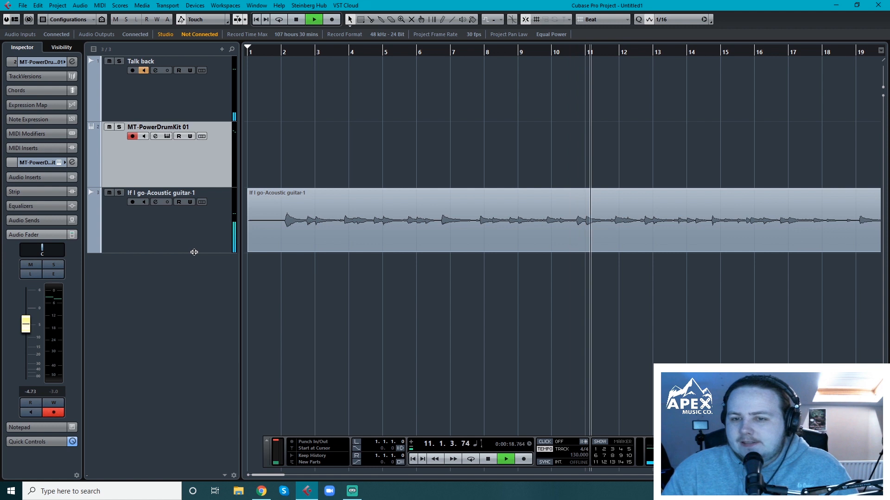
left_click(298, 21)
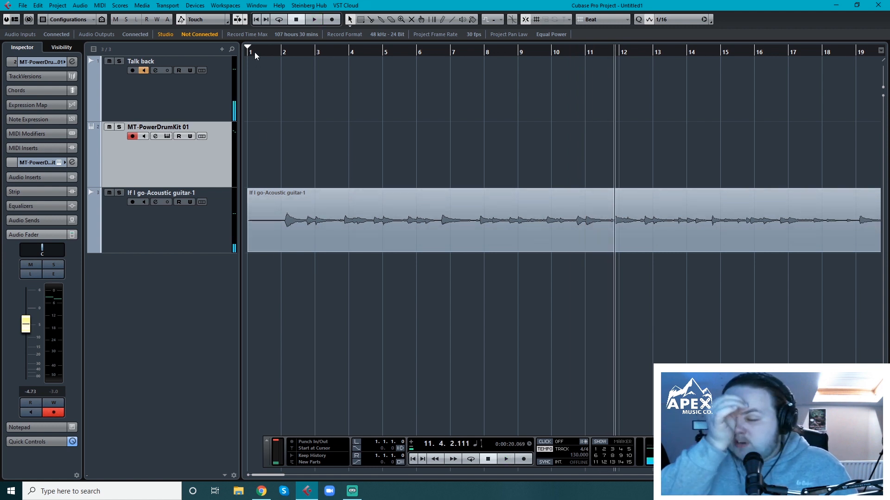
key("Home")
key("space")
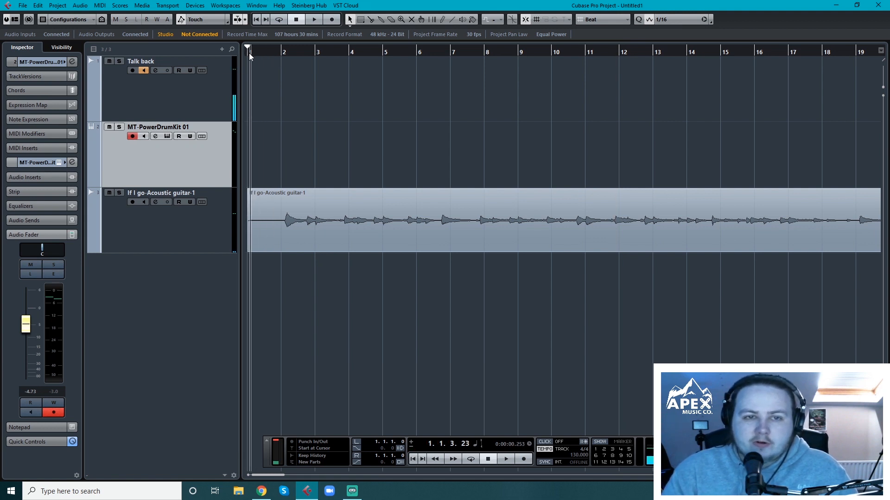
left_click_drag(248, 53, 226, 66)
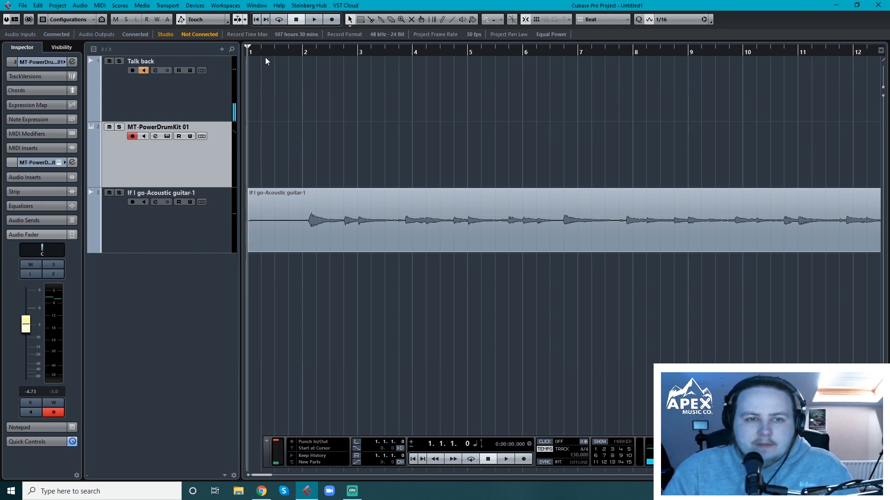
Step: Draw an empty four-bar MIDI part on the MT-PowerDrumKit 01 track from bar 1 to bar 5
key("h")
key("h")
key("g")
key("g")
key("g")
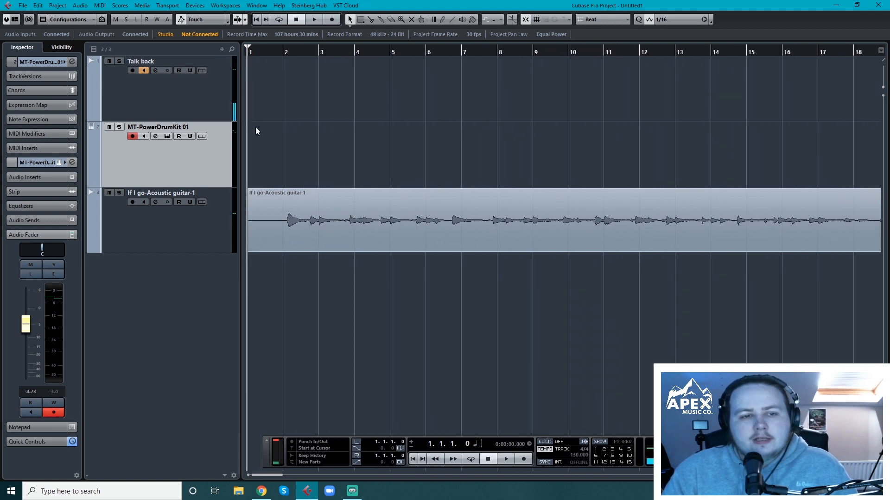
left_click(441, 20)
left_click_drag(252, 152, 390, 149)
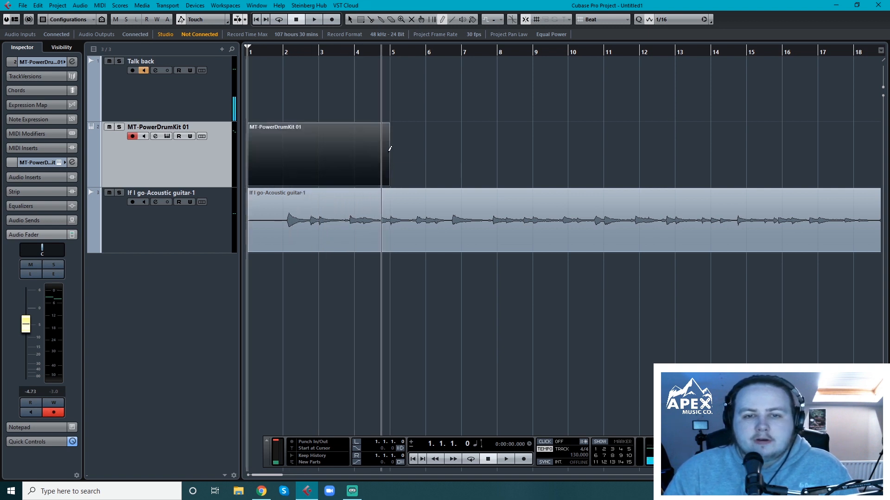
Step: Zoom in on the opening bars and listen to how the acoustic guitar lines up with the bar lines
left_click(350, 19)
left_click_drag(264, 53, 222, 71)
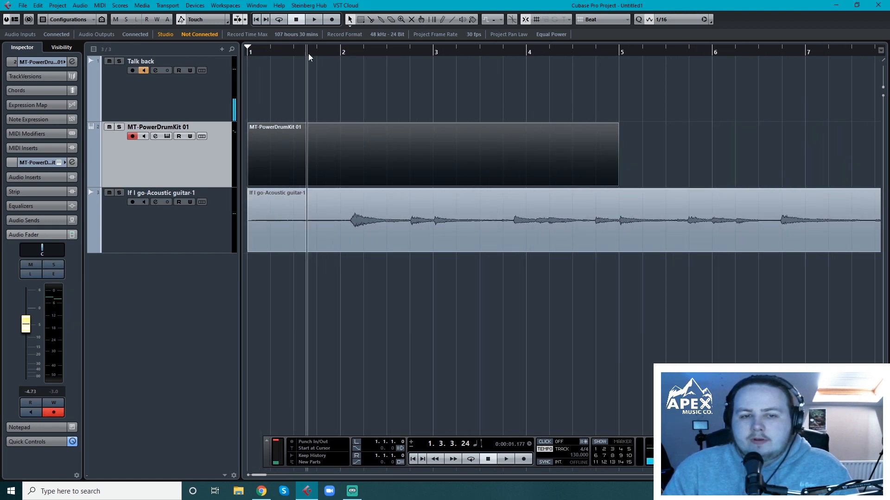
key("space")
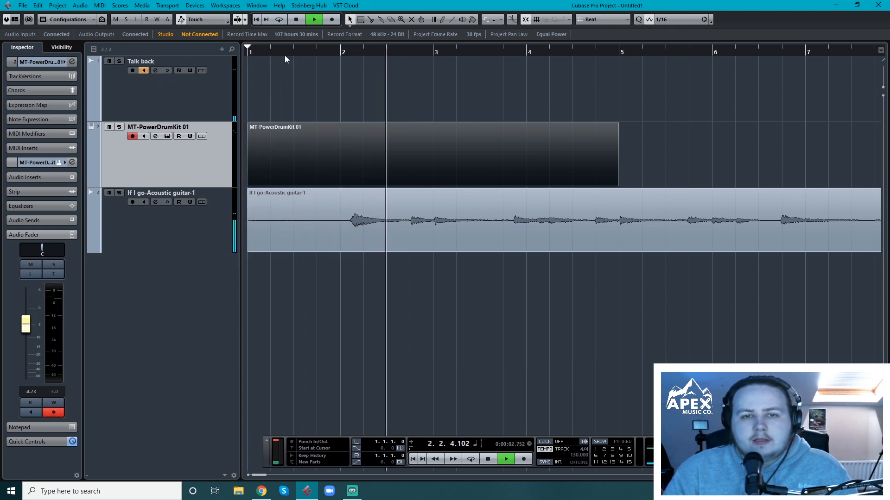
left_click(307, 49)
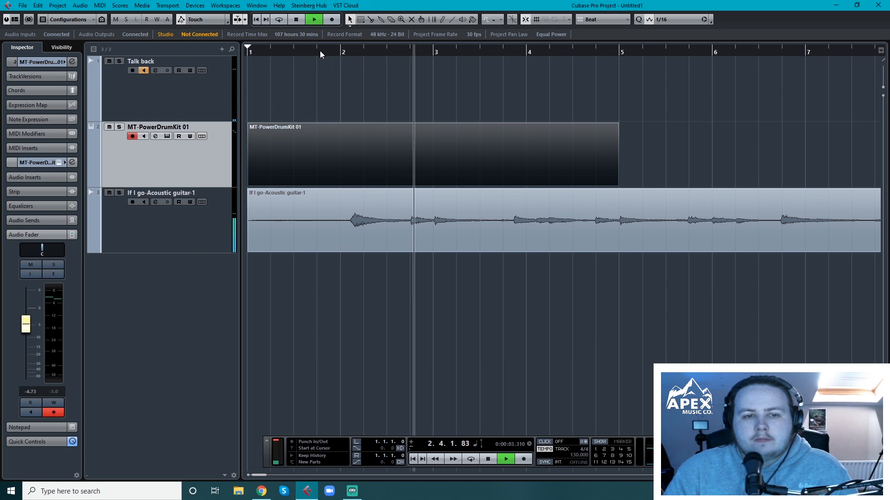
key("space")
Step: Trim one beat off the start of the acoustic guitar clip and move the clip back to bar 1
left_click(262, 236)
left_click_drag(250, 250, 272, 250)
left_click_drag(429, 222, 413, 221)
Step: Play the moved guitar clip from the project start, turning the metronome click on and off, and return to bar 1
left_click(289, 55)
key("Home")
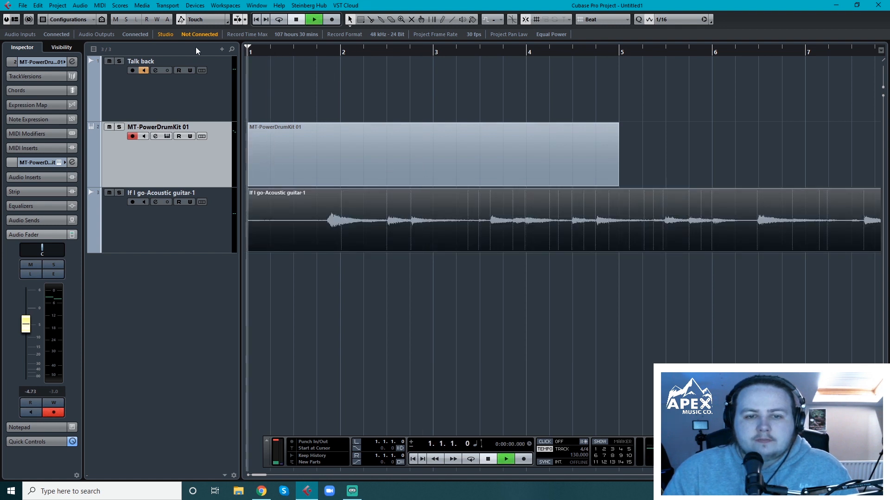
key("space")
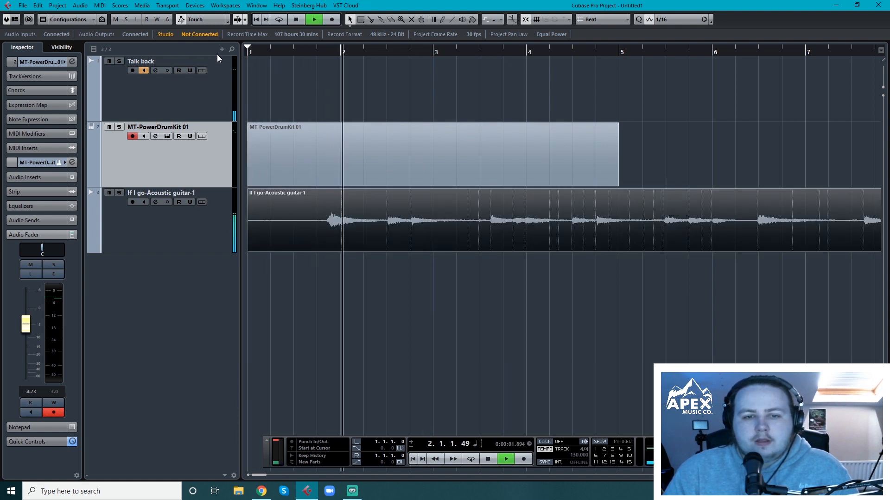
key("c")
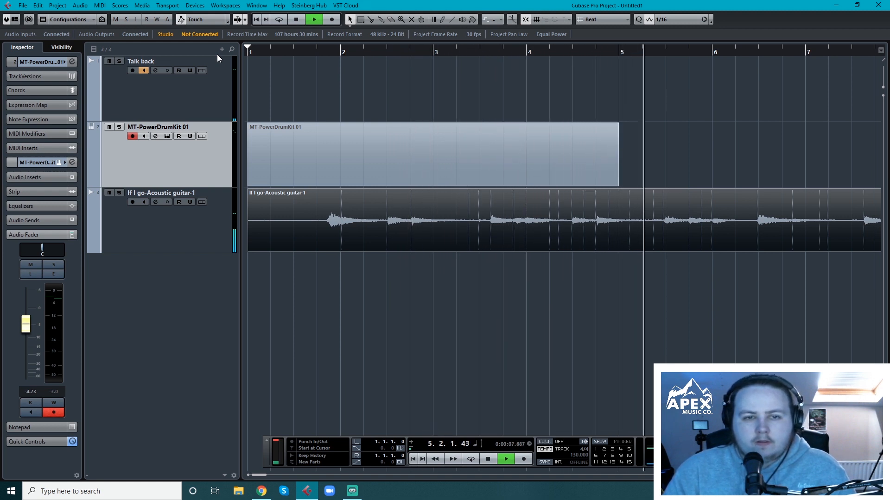
key("c")
key("space")
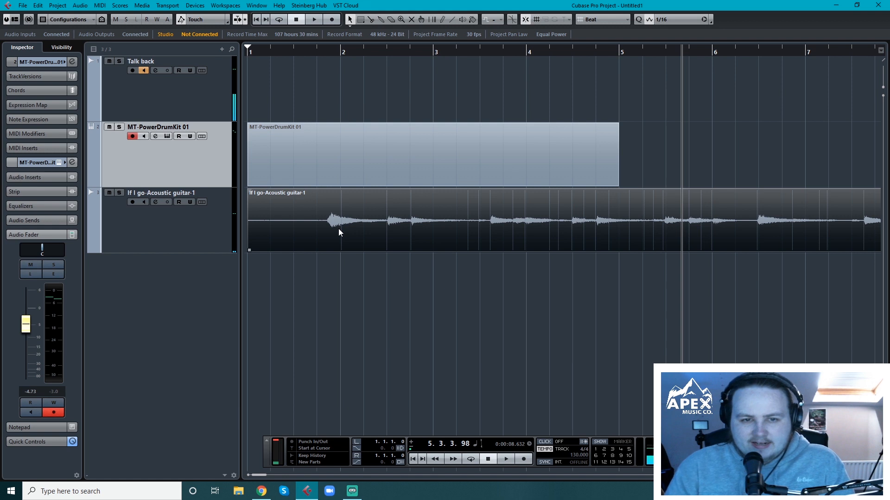
left_click(247, 50)
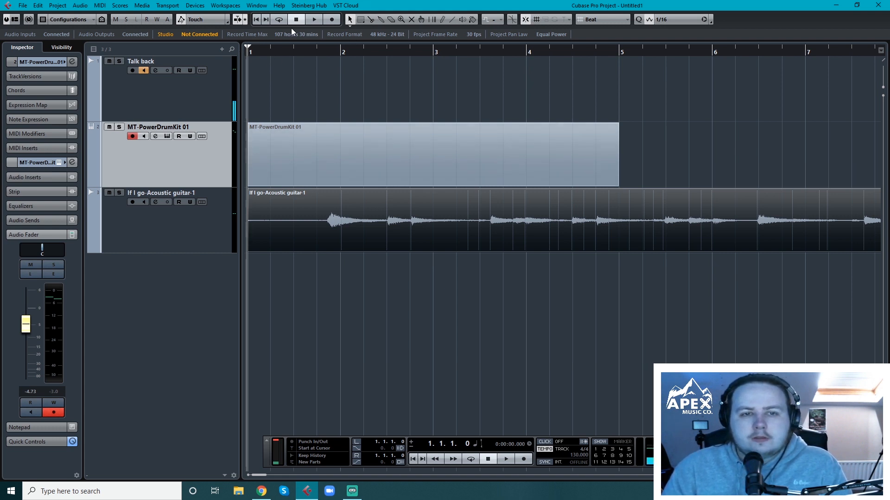
Step: Check the empty drum part in the Key Editor and assign the GM Map drum map to the MT-PowerDrumKit 01 track
double_click(302, 183)
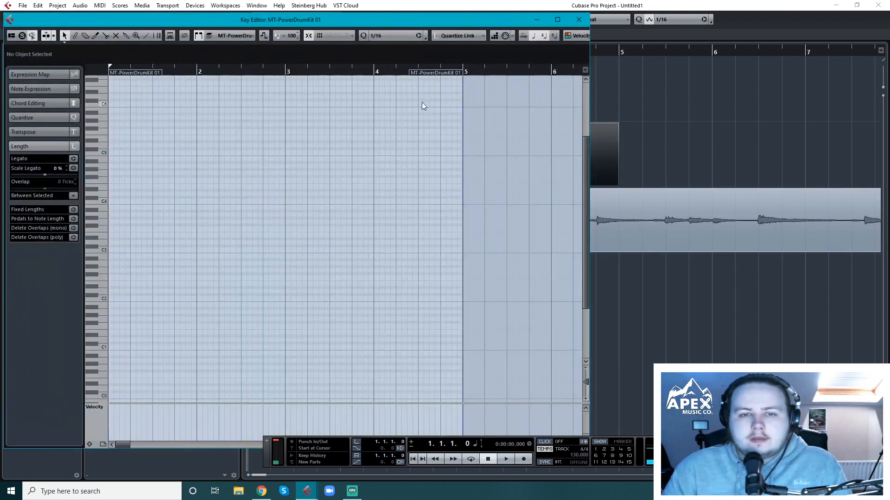
left_click(578, 20)
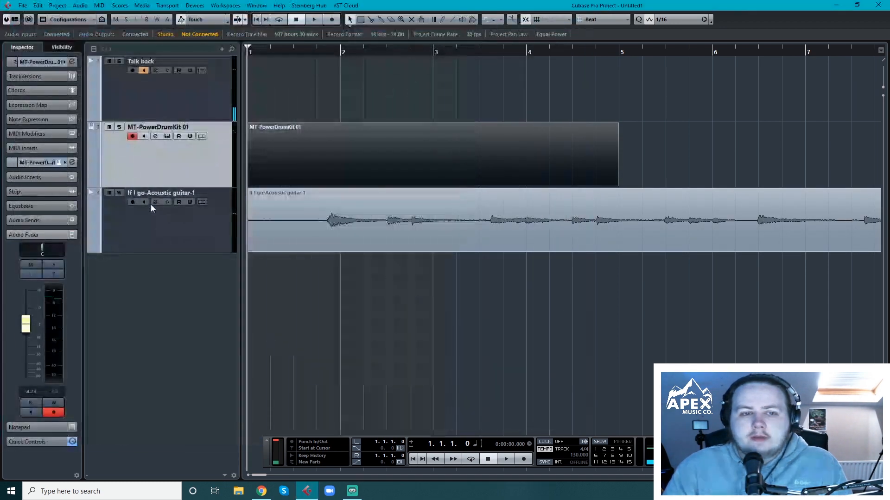
left_click(36, 162)
left_click(35, 64)
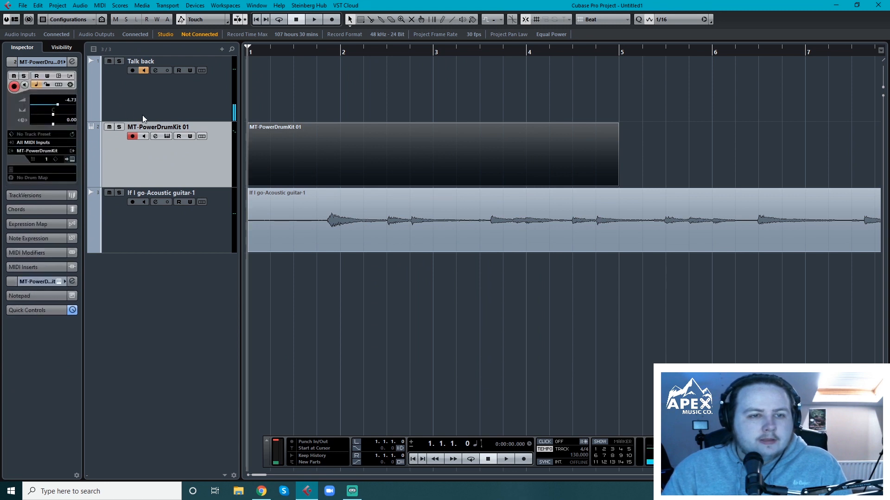
left_click(40, 177)
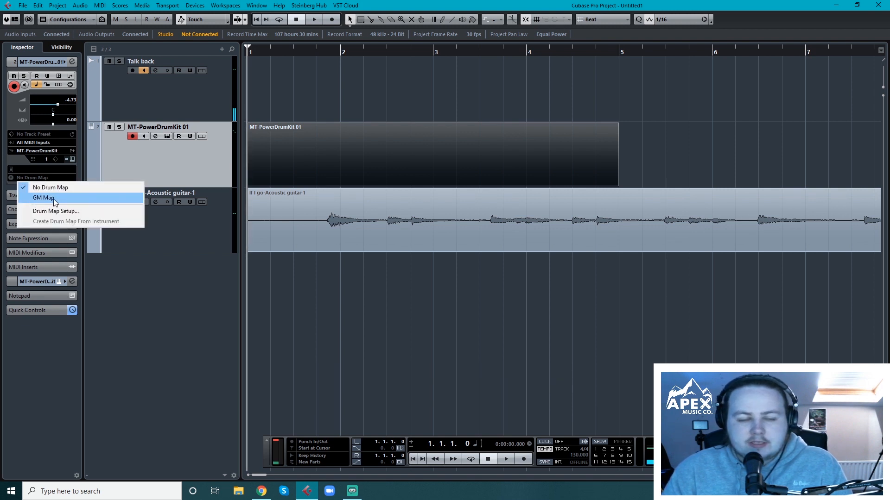
left_click(54, 200)
Step: Shorten the drum part so it starts at bar 2, and open it in the Drum Editor
double_click(316, 164)
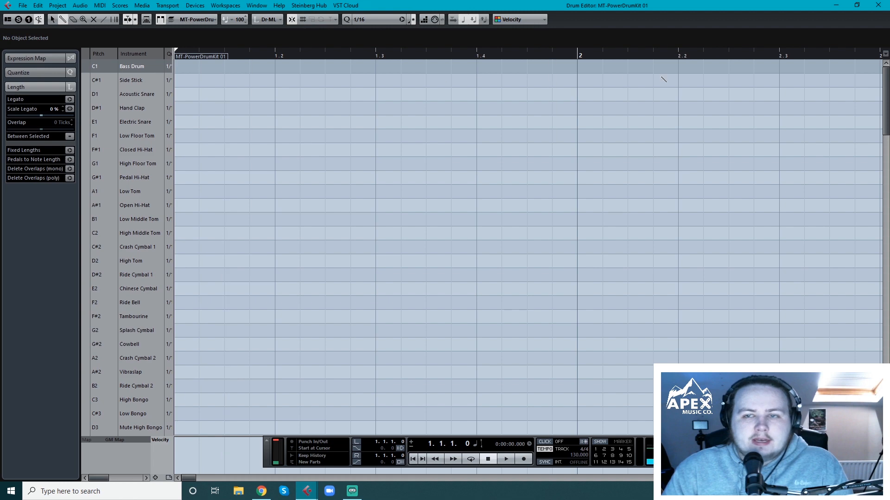
left_click(877, 5)
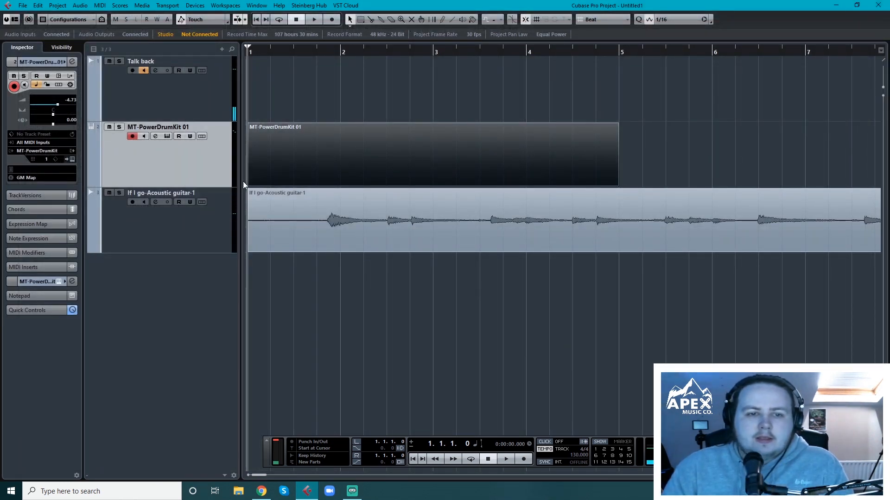
left_click_drag(249, 182, 342, 180)
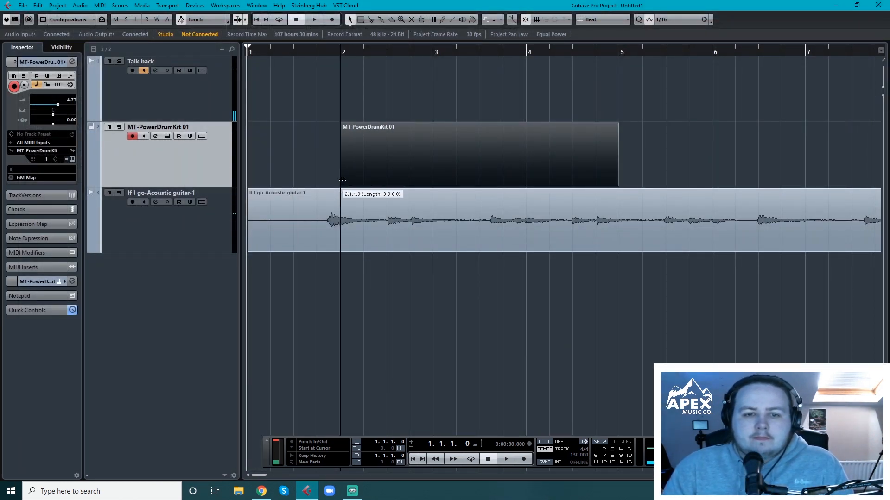
double_click(389, 165)
Step: Listen to the guitar entry around bar 2 and add Bass Drum and Crash Cymbal 1 hits at 2.1.1
key("space")
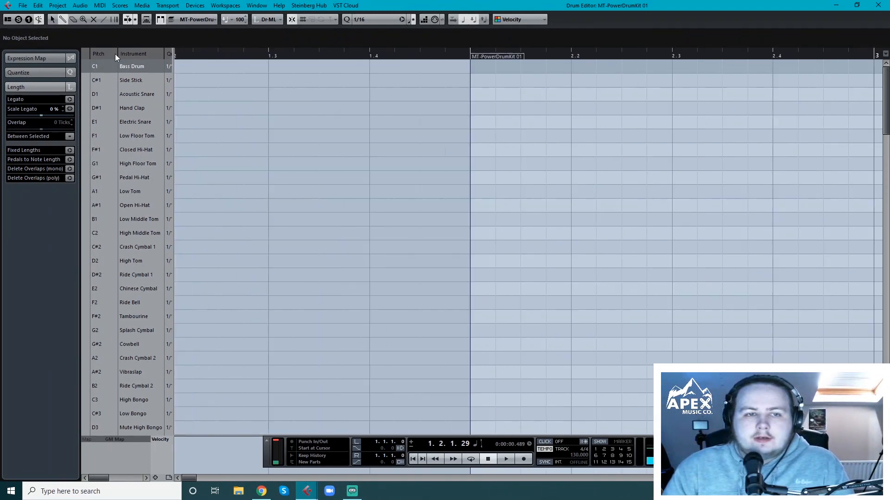
key("space")
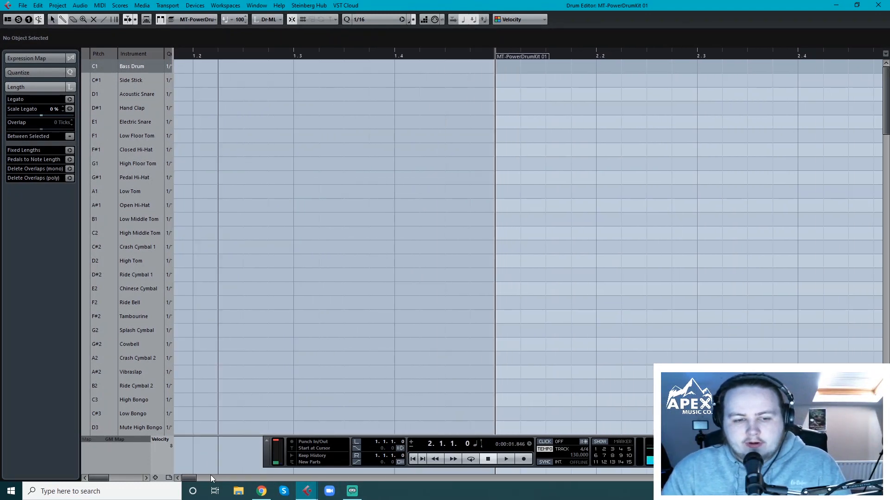
left_click_drag(187, 478, 189, 480)
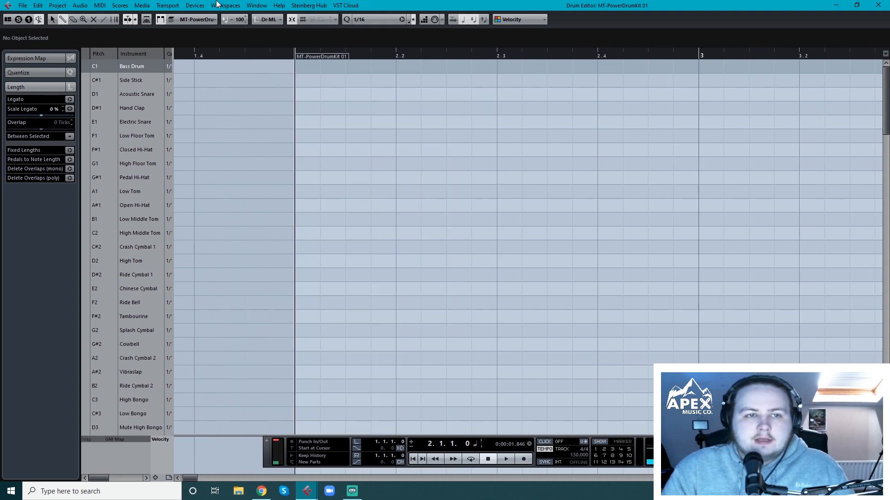
key("space")
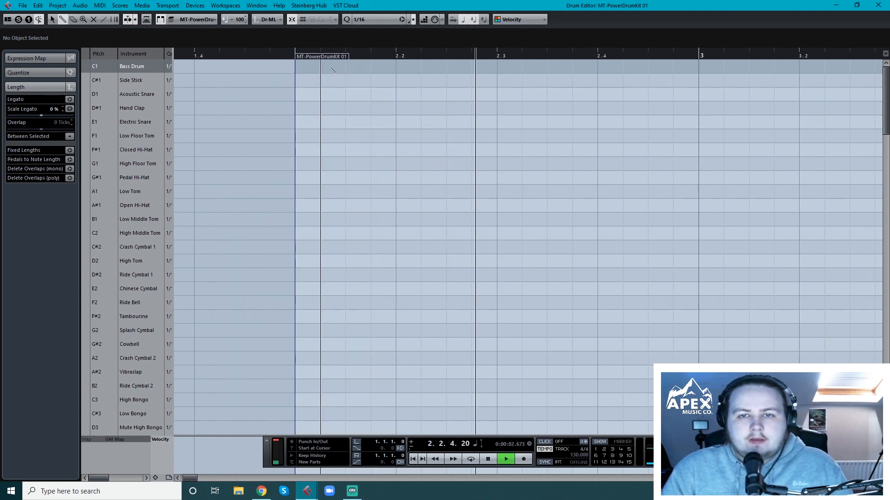
left_click(295, 69)
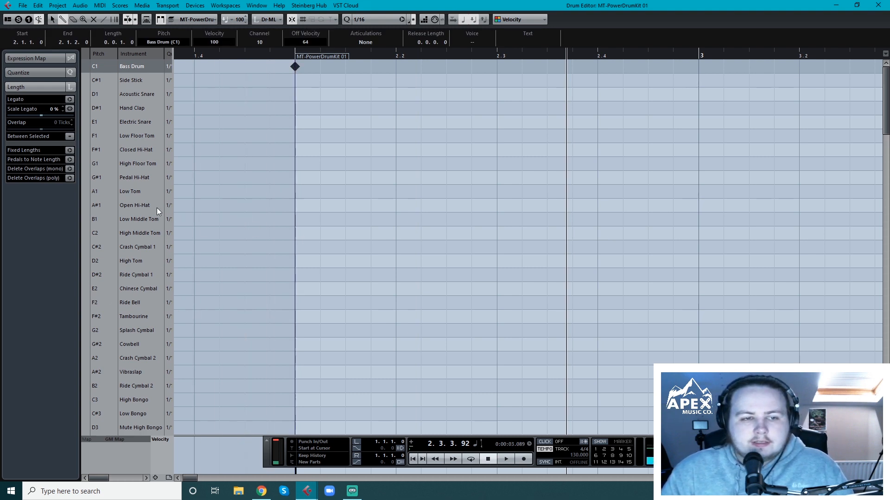
left_click(296, 247)
Step: Audition the opening hits and add an Acoustic Snare hit on beat 2.3
left_click(233, 57)
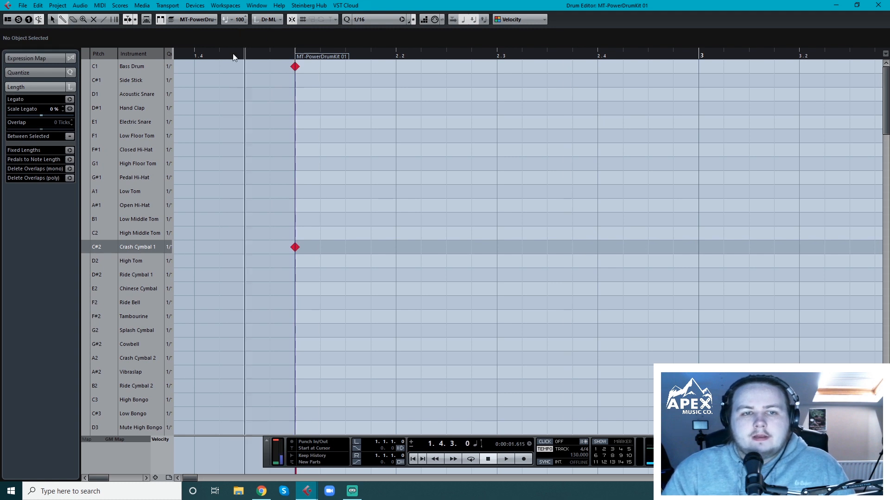
key("space")
left_click(488, 55)
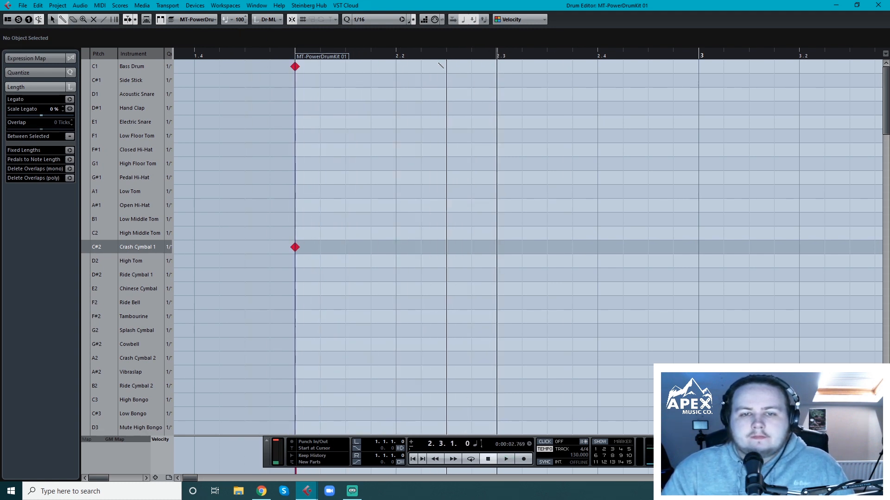
left_click(496, 95)
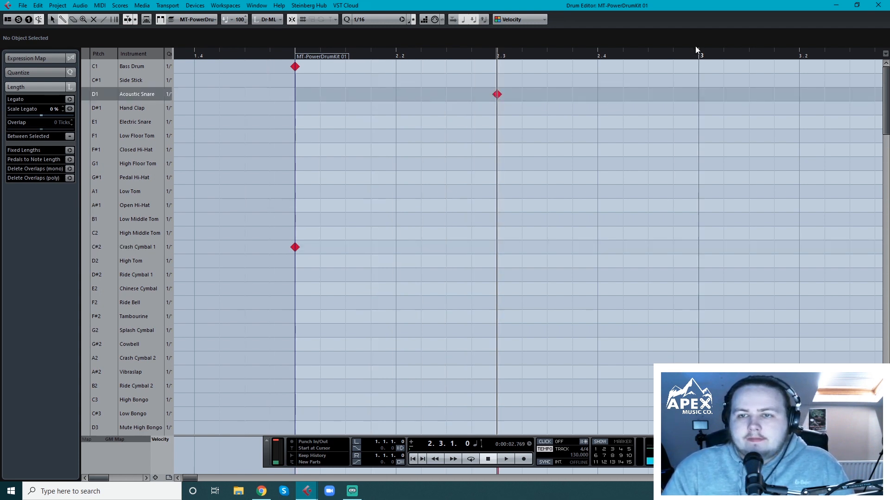
Step: Try Bass Drum hits at 2.4.1 and 2.4.3, play them back with the guitar, and remove both hits
left_click(598, 66)
left_click(648, 66)
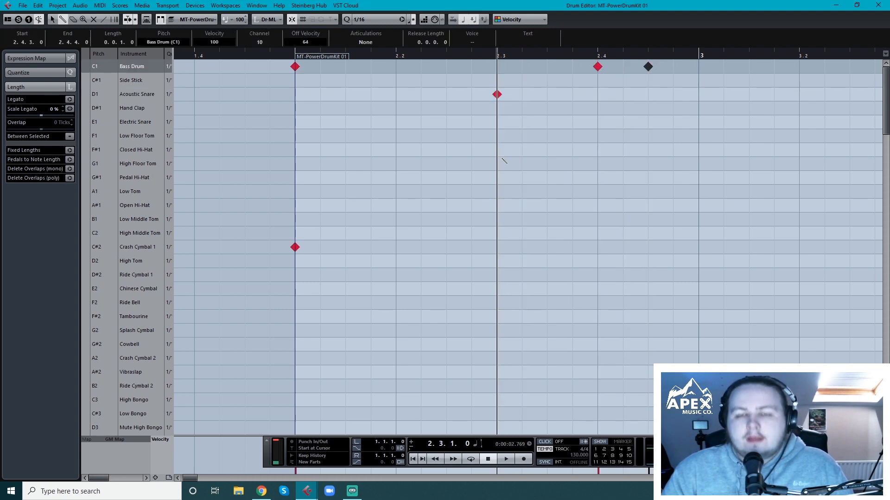
left_click(279, 56)
key("space")
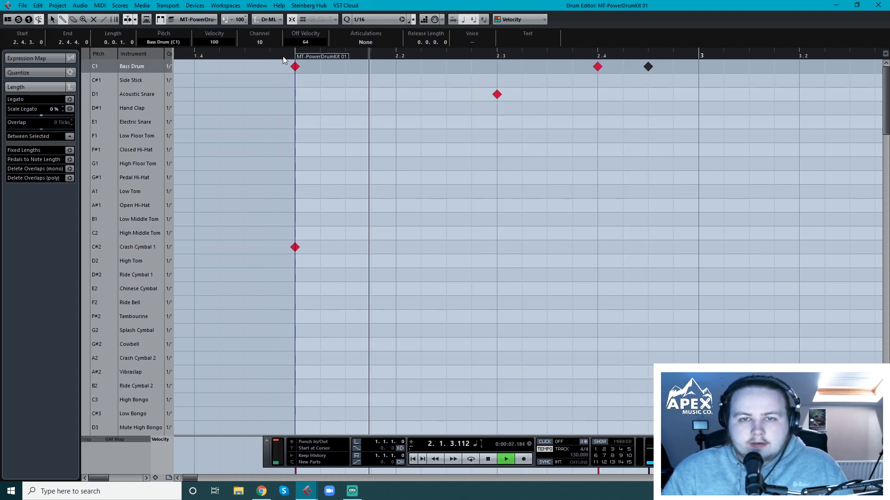
key("space")
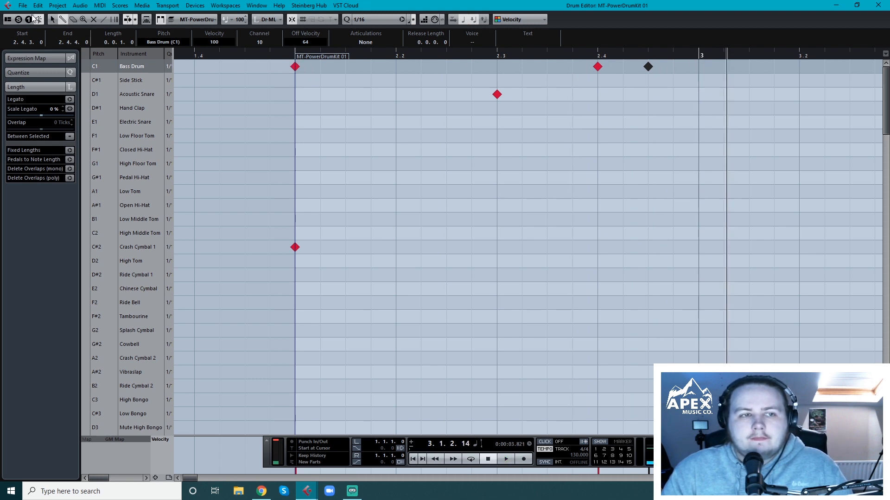
left_click(597, 67)
left_click(647, 68)
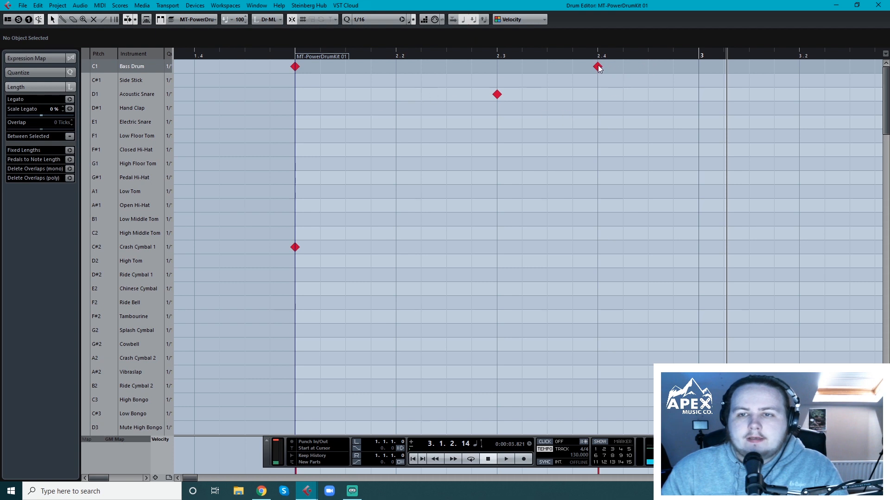
Step: Add Closed Hi-Hat hits on beats 2.2, 2.3 and 2.4, and play the bar back from just before bar 2
left_click(274, 55)
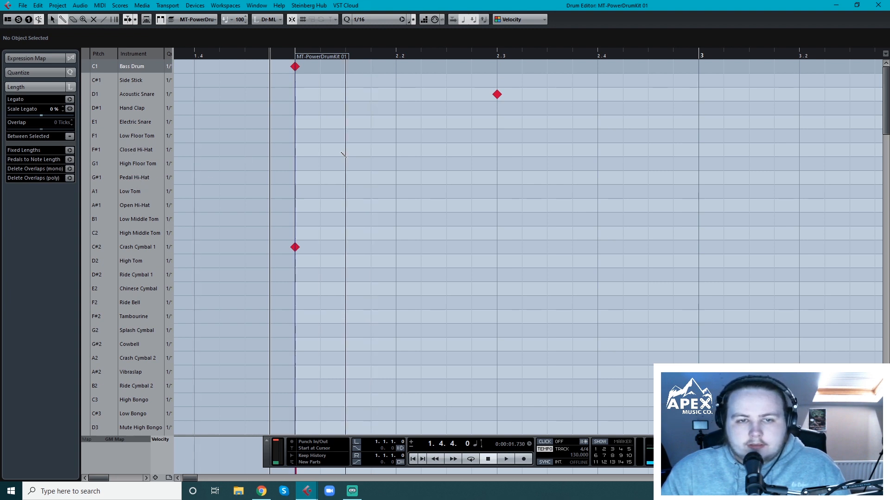
left_click(396, 150)
left_click(497, 150)
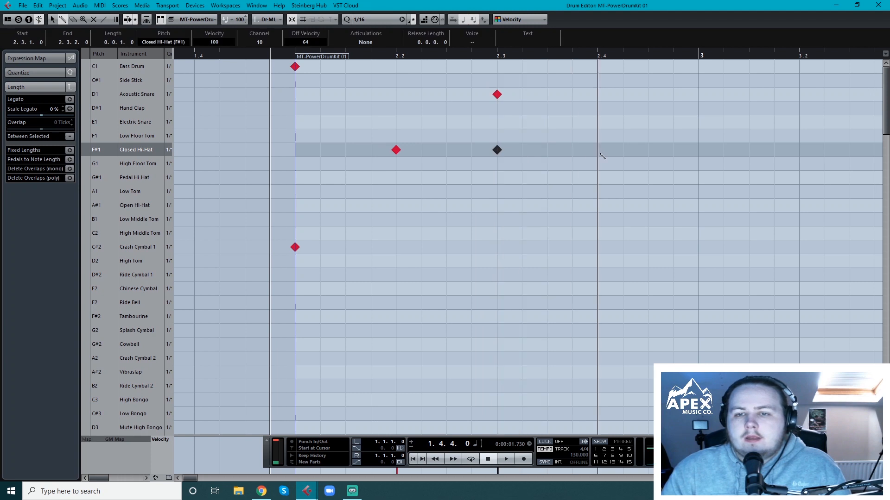
key("space")
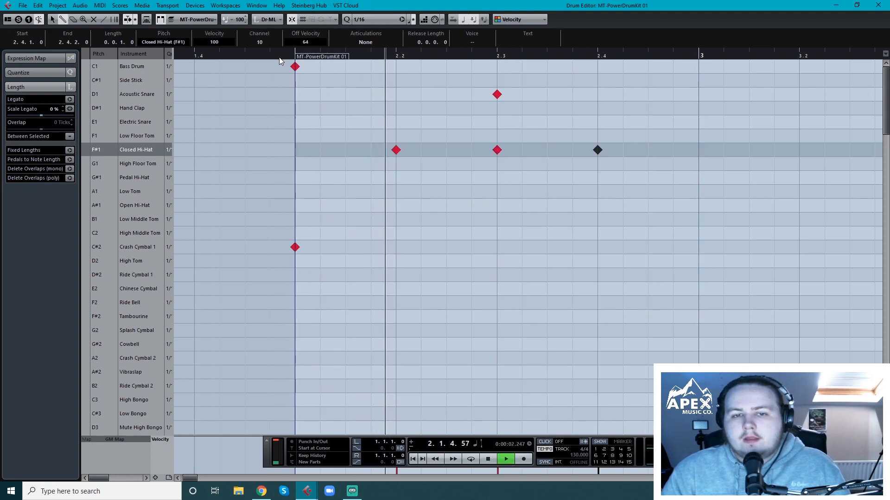
key("space")
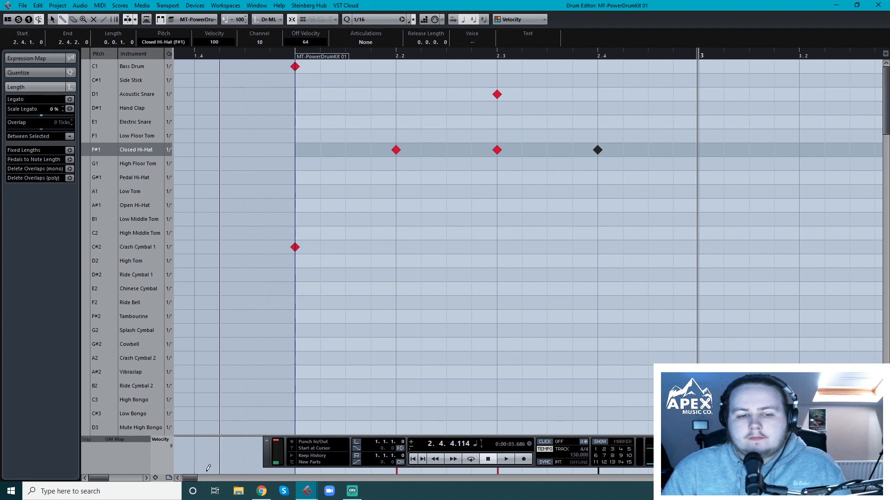
Step: Add Bass Drum hits at 3.1.1 and 3.1.3, plus Closed Hi-Hat hits on beats 3.1 and 3.2
left_click_drag(190, 478, 190, 478)
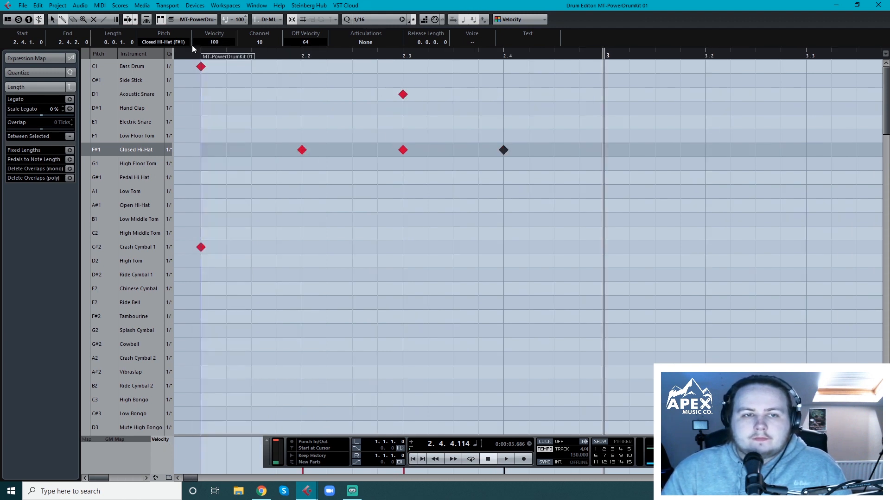
key("space")
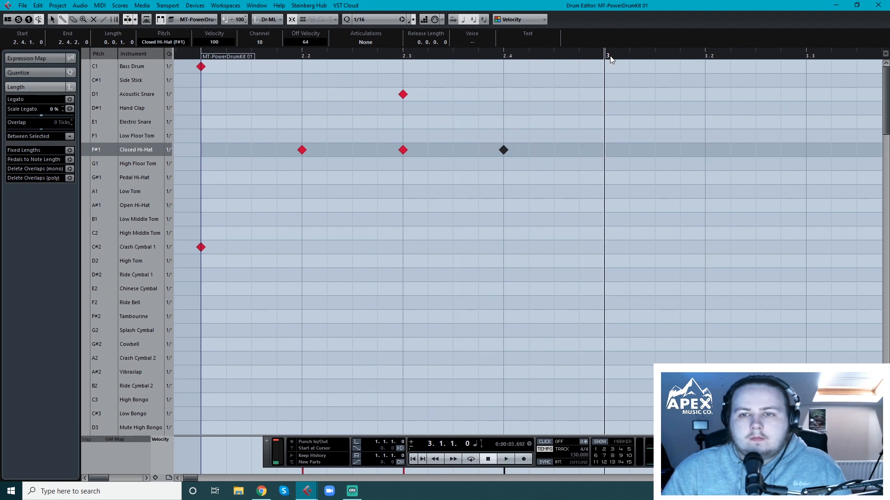
left_click(605, 66)
left_click(655, 66)
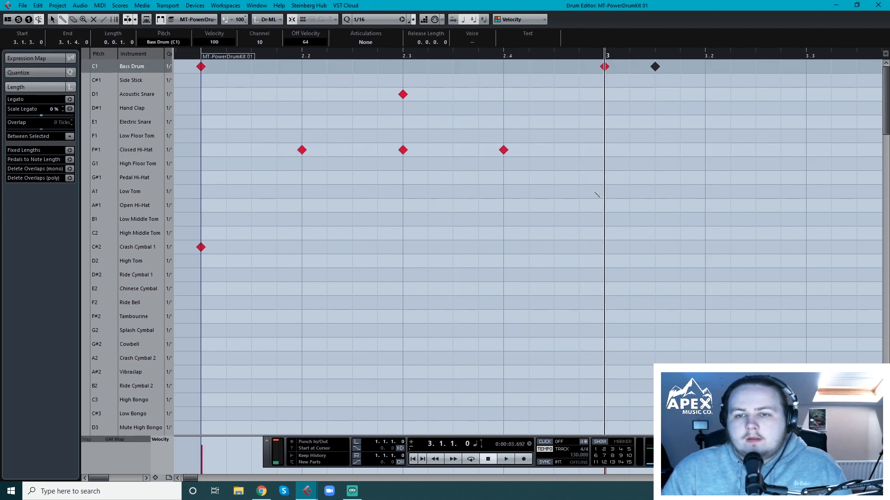
left_click(605, 149)
left_click(705, 149)
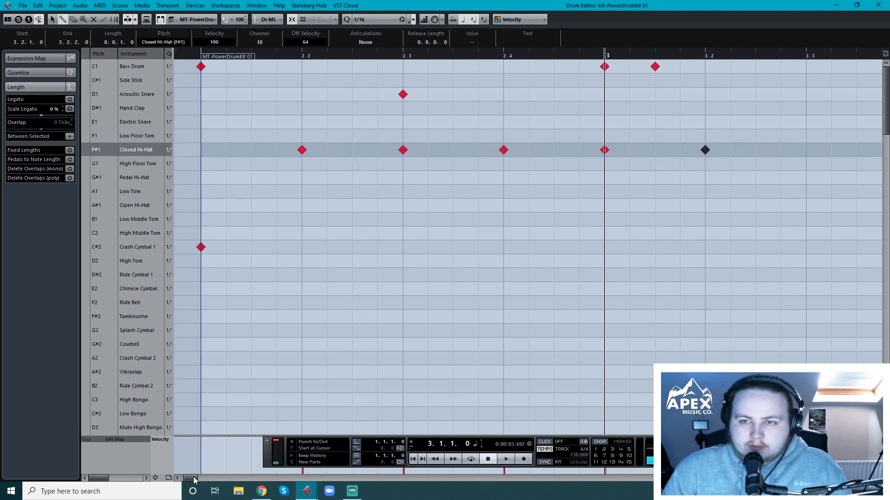
Step: Add Closed Hi-Hat hits on beats 3.3 and 3.4, and an Acoustic Snare hit on beat 3.3
scroll(195, 481, "right", 2)
left_click(712, 150)
left_click(812, 149)
scroll(190, 479, "right", 2)
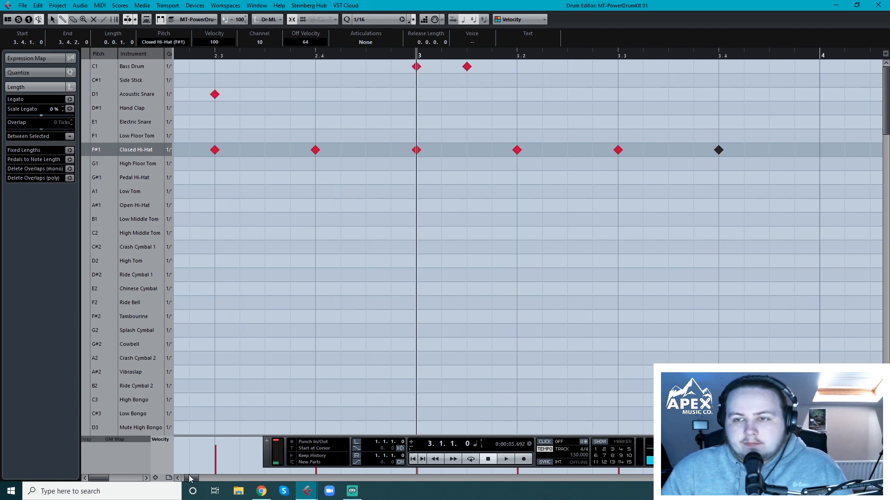
scroll(190, 479, "left", 4)
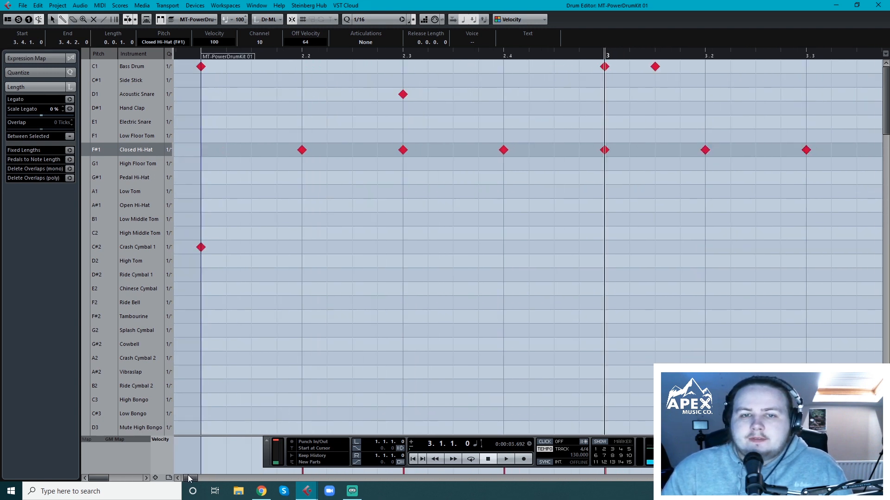
scroll(190, 479, "right", 4)
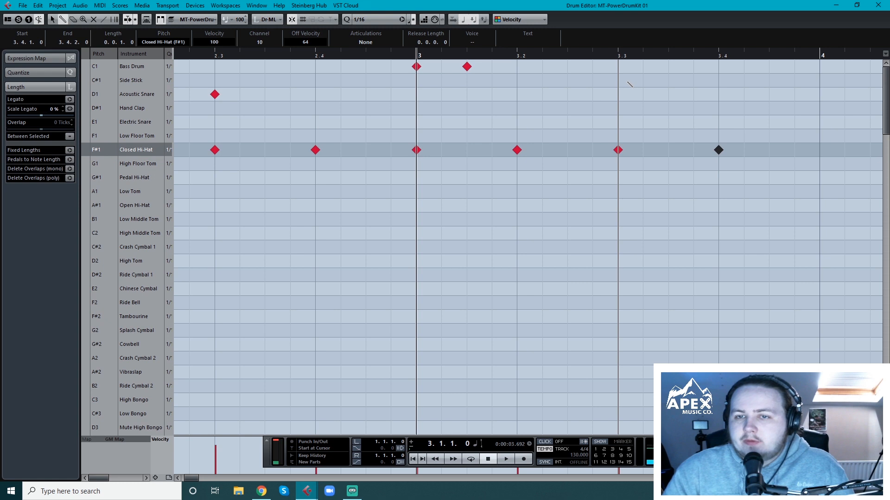
left_click(619, 98)
Step: Play the pattern in bars 2 and 3 back from before bar 2
left_click_drag(611, 53, 331, 60)
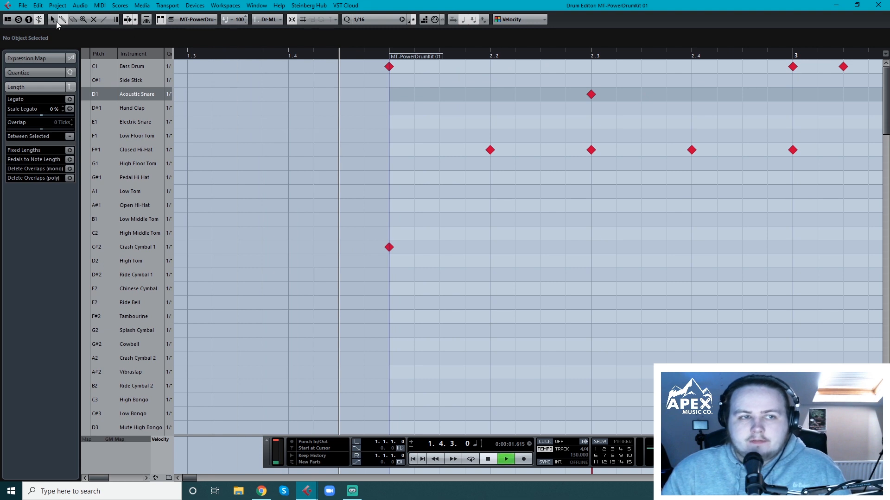
key("space")
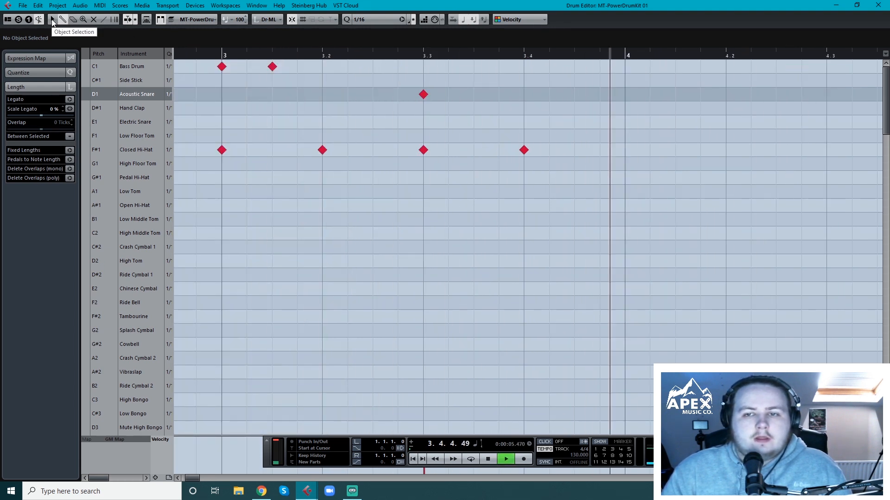
key("space")
left_click_drag(225, 57, 882, 54)
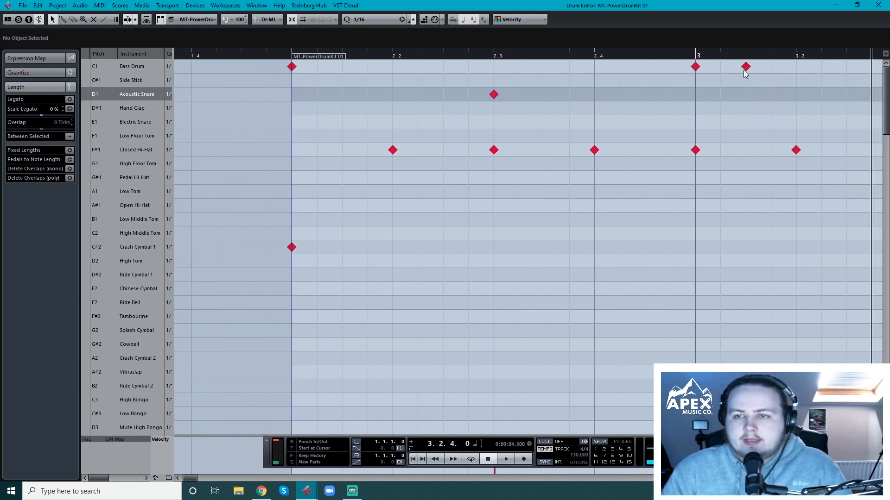
Step: Move the Bass Drum hit at 3.1.3 to beat 3.2 and play the pattern back from just before bar 2
left_click(745, 66)
left_click_drag(748, 65, 799, 65)
left_click(283, 56)
key("space")
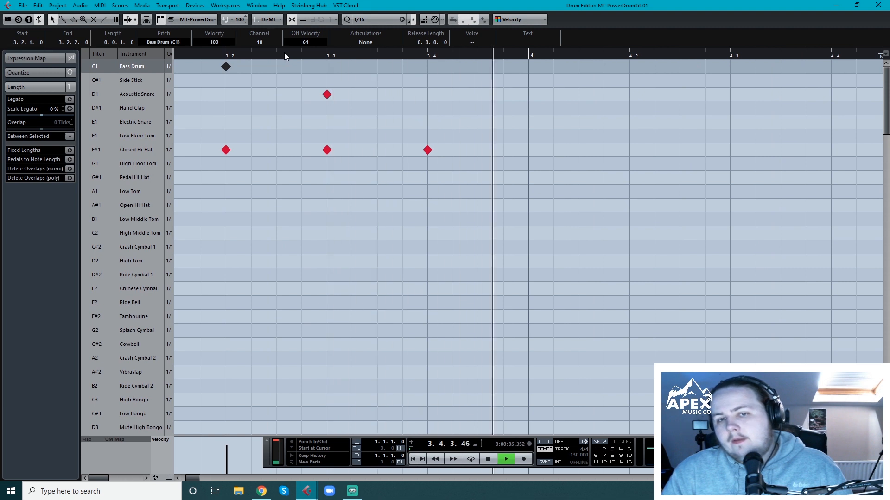
key("space")
Step: Copy all drum hits of bars 2 and 3 and paste them starting at bar 4
left_click_drag(474, 57, 851, 305)
left_click_drag(196, 475, 198, 476)
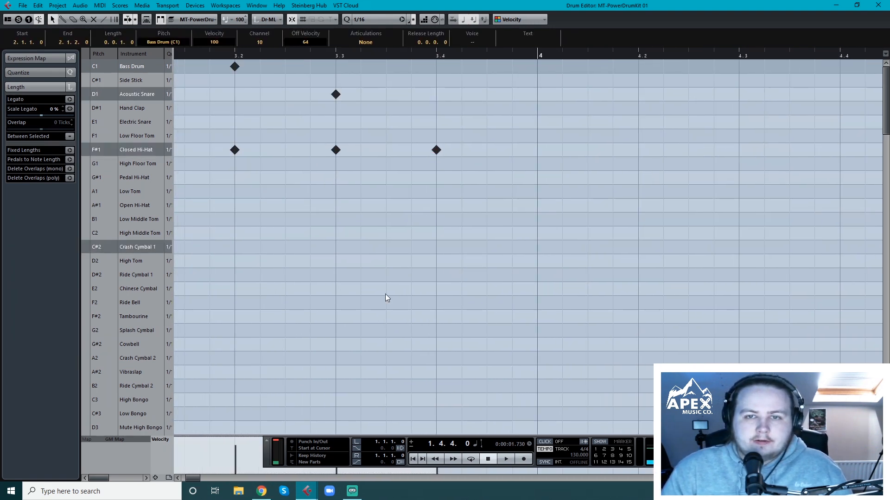
left_click(539, 56)
key("ctrl+v")
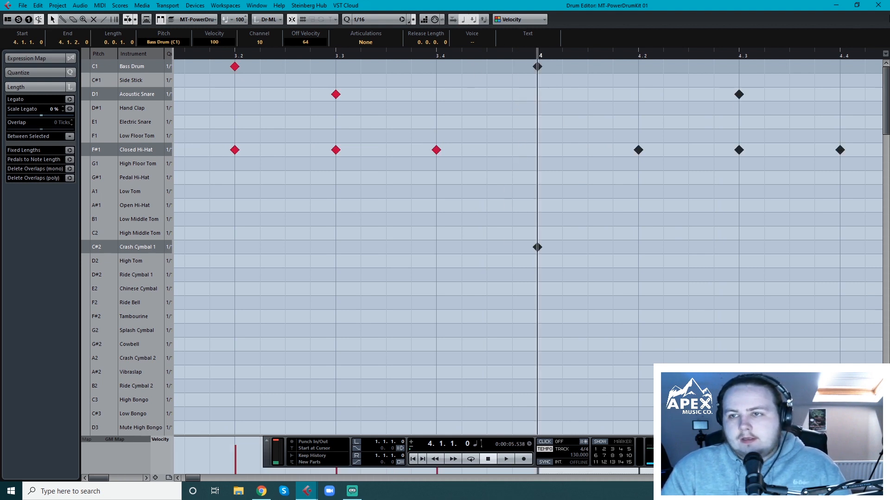
Step: Extend the MT-PowerDrumKit 01 part in the project to end at bar 6, and play the project back from bar 1
left_click(878, 5)
left_click_drag(619, 181, 680, 176)
left_click(312, 53)
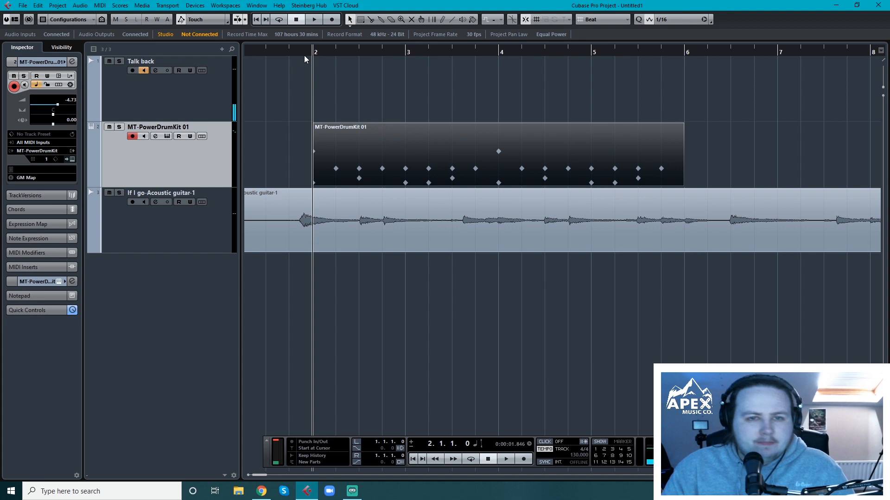
left_click_drag(314, 53, 338, 52)
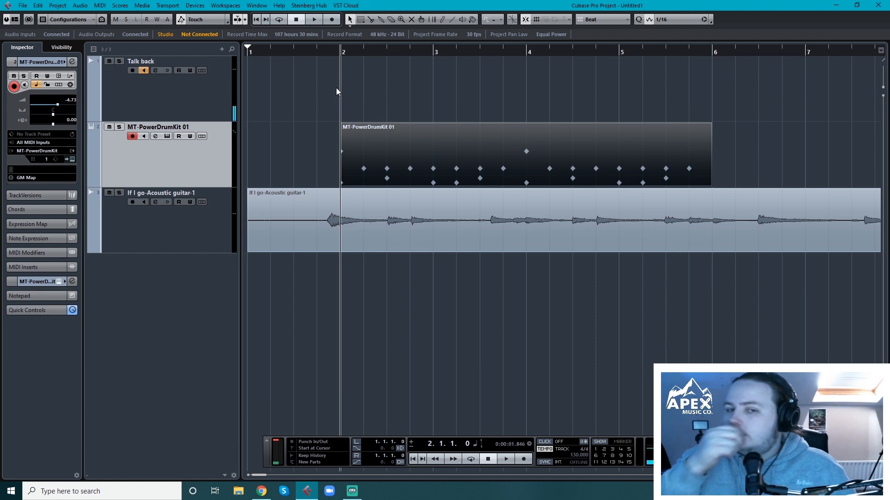
left_click_drag(255, 52, 228, 52)
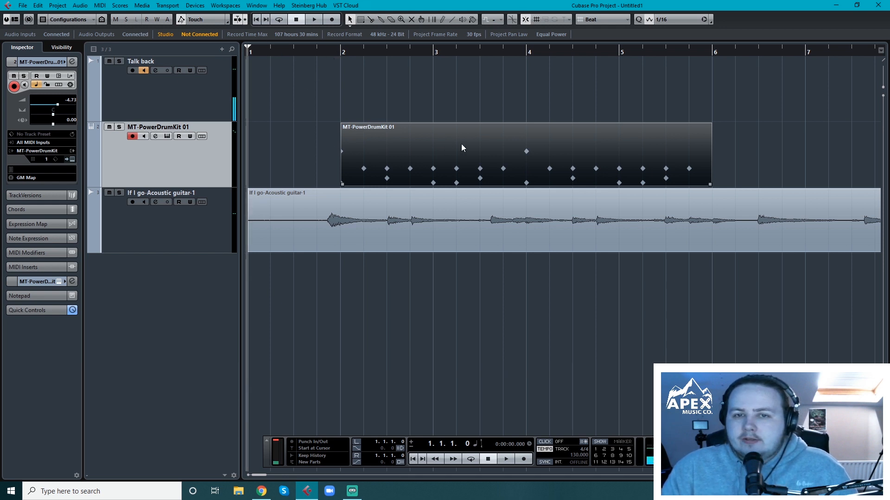
key("space")
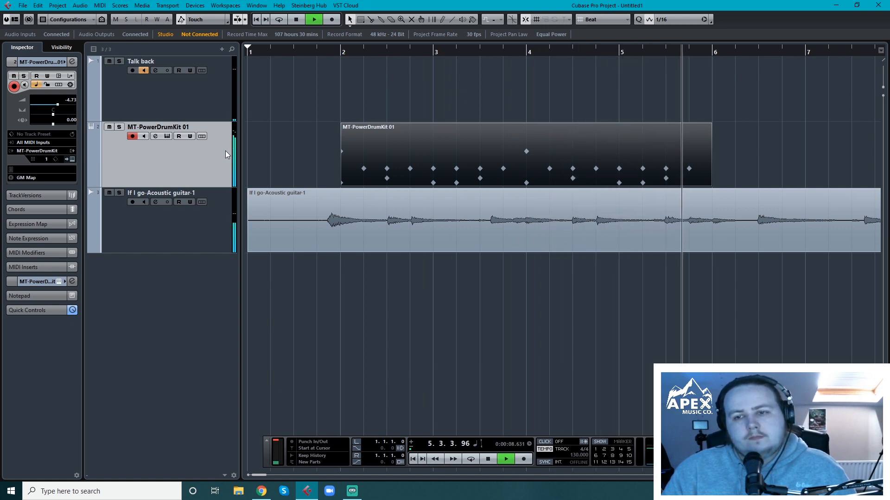
key("space")
Step: Reopen the drum part, move all Closed Hi-Hat hits to Ride Cymbal 1, and play the result back
left_click(339, 51)
double_click(398, 147)
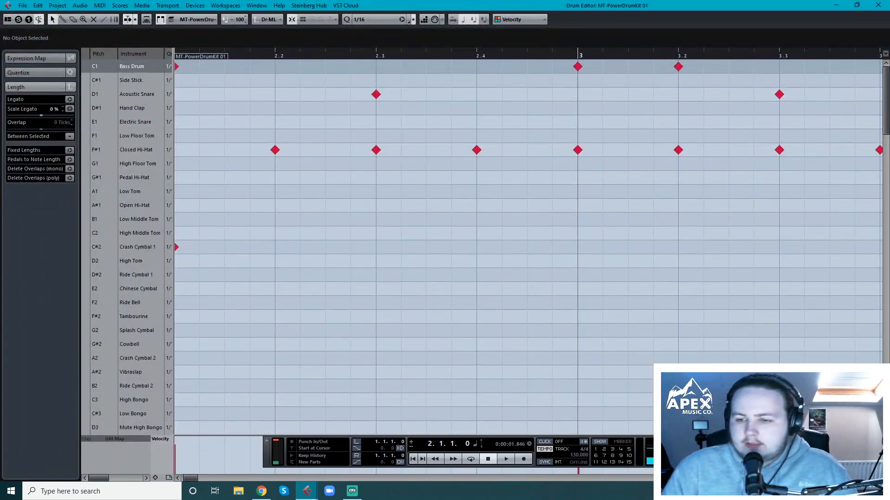
left_click_drag(326, 141, 575, 275)
left_click(190, 56)
key("space")
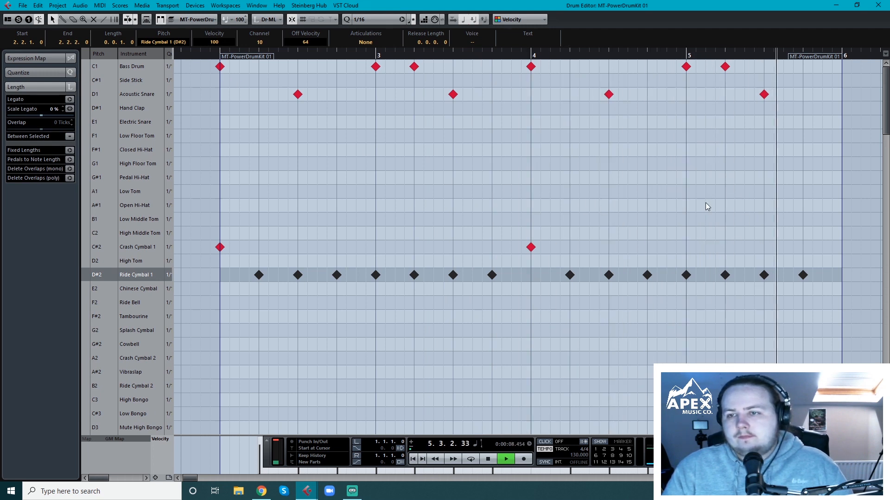
key("space")
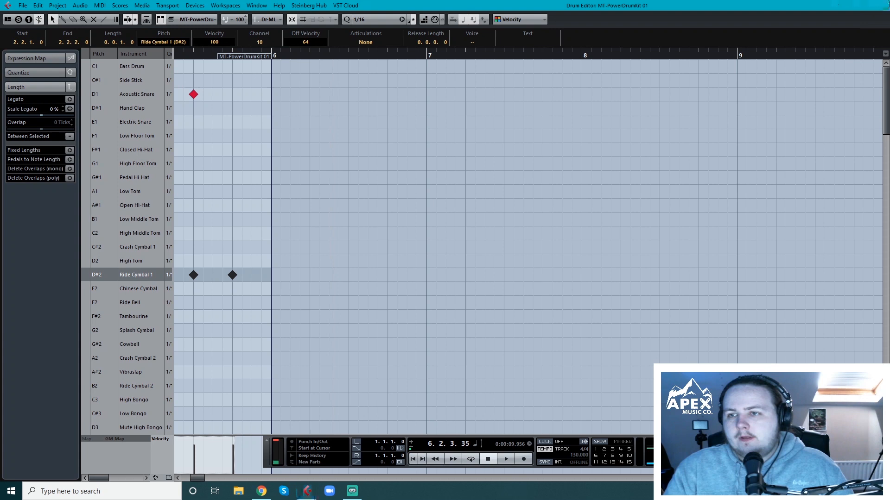
Step: Return to the project at bar 2, reopen the drum part, and play the ride cymbal version back from before bar 2
left_click(888, 2)
left_click(340, 50)
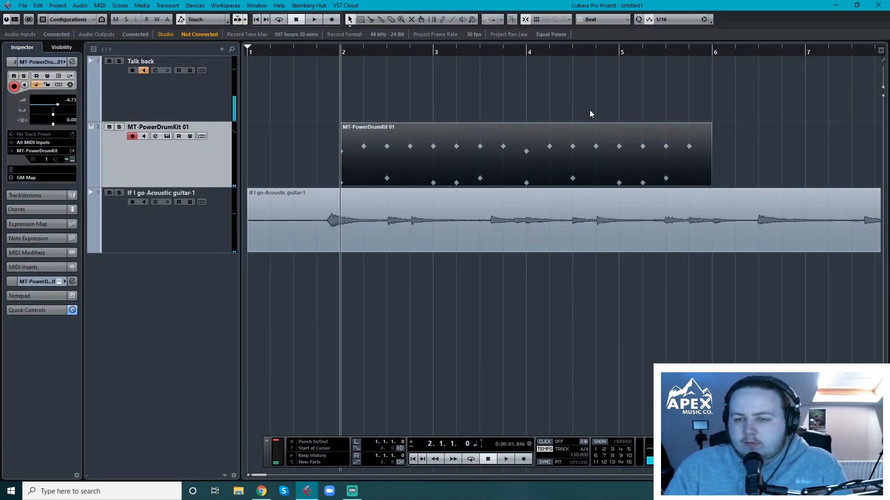
double_click(496, 157)
left_click_drag(202, 482, 196, 482)
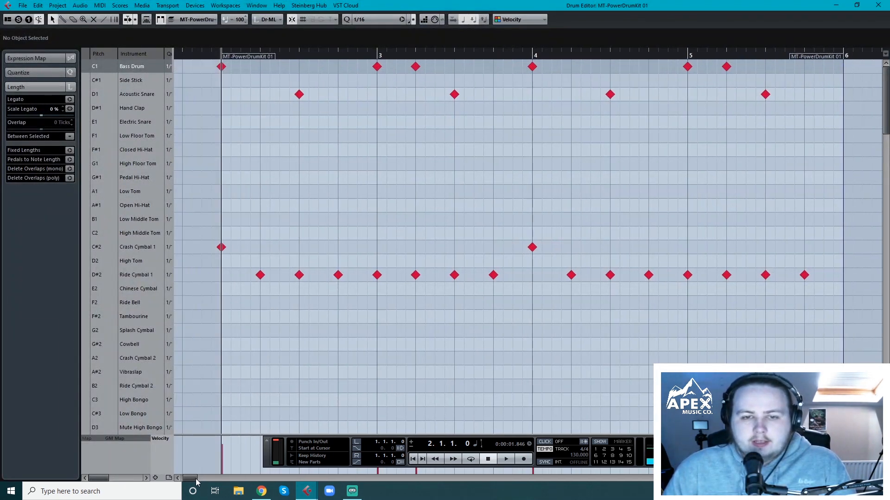
left_click(191, 58)
key("space")
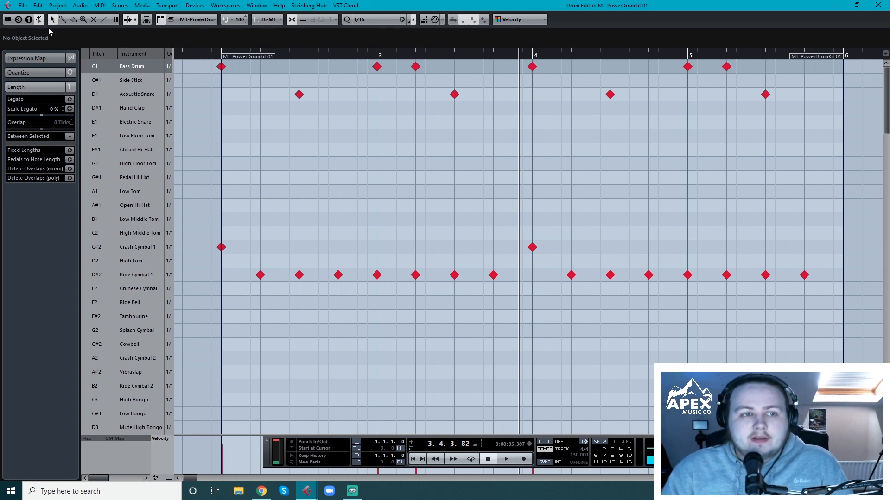
Step: Hide the Transport panel to uncover the velocity lane, and check the velocity of the Ride Cymbal 1 hit on beat 2.2
key("F2")
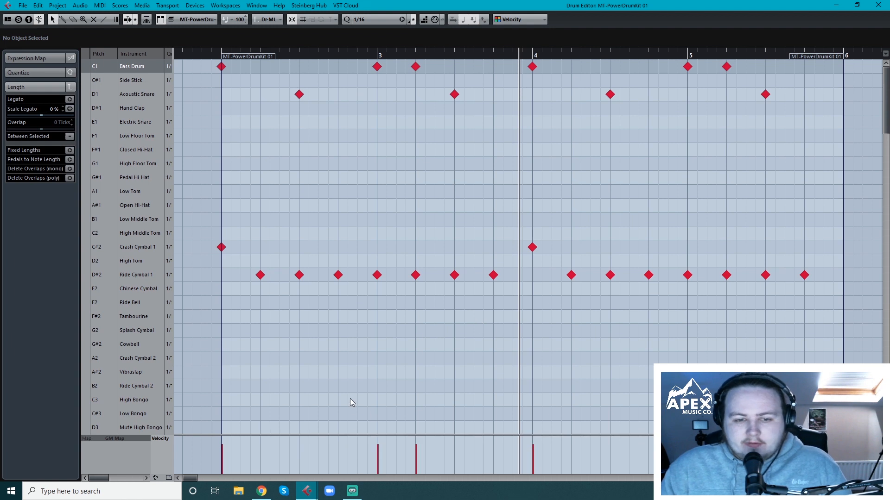
left_click(260, 275)
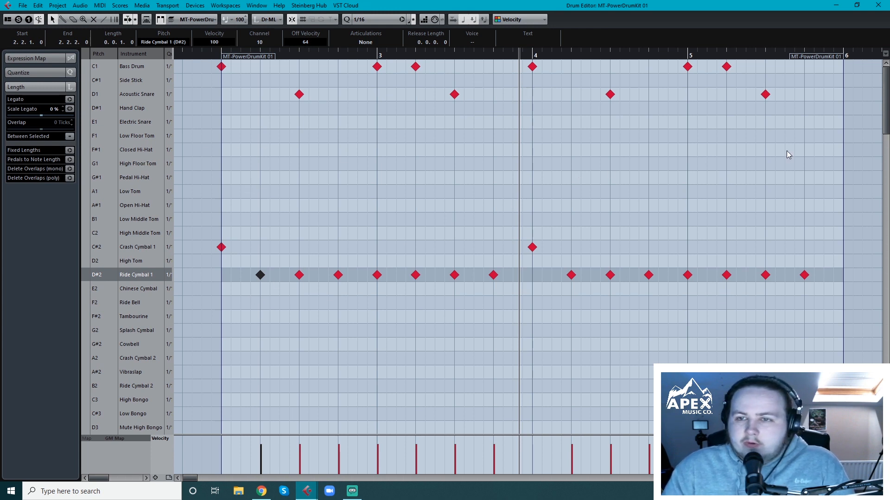
left_click(273, 375)
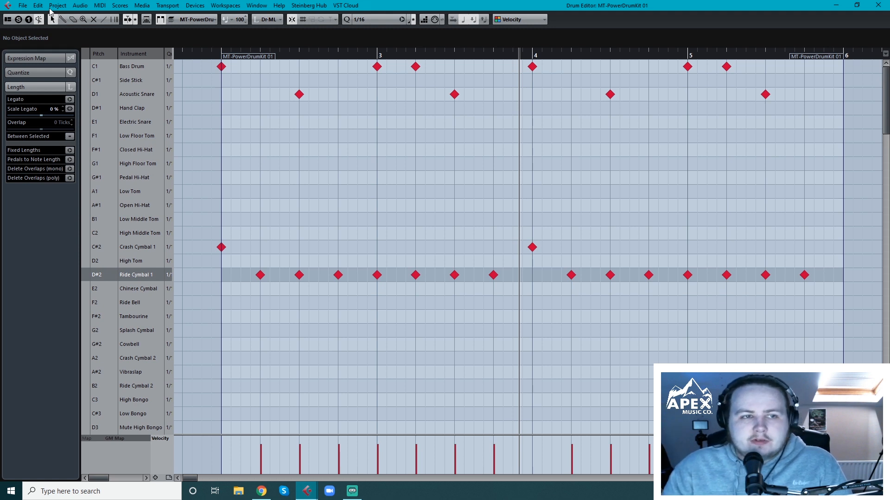
Step: Lower the velocity of every second Ride Cymbal 1 hit, from beat 2.2 through beat 5.4, to 86
left_click(260, 275)
left_click(338, 276, "shift")
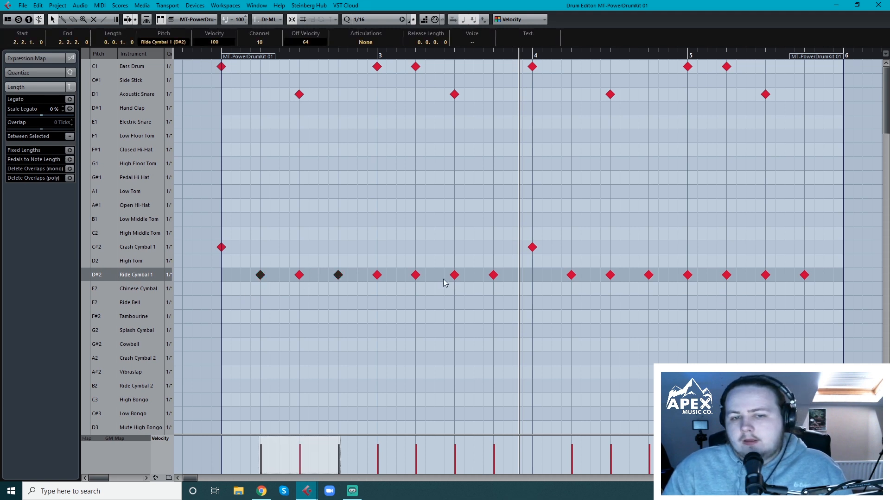
left_click(416, 276, "shift")
left_click(494, 275, "shift")
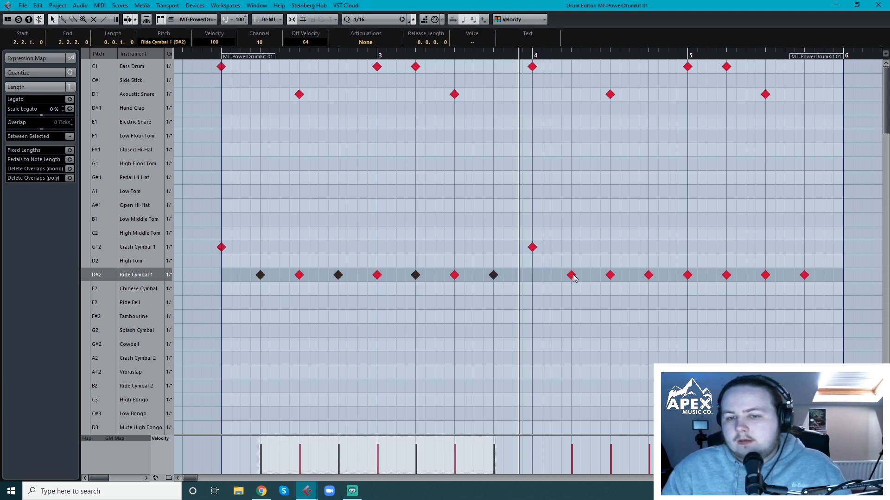
left_click(572, 275, "shift")
left_click(649, 276, "shift")
left_click(727, 276, "shift")
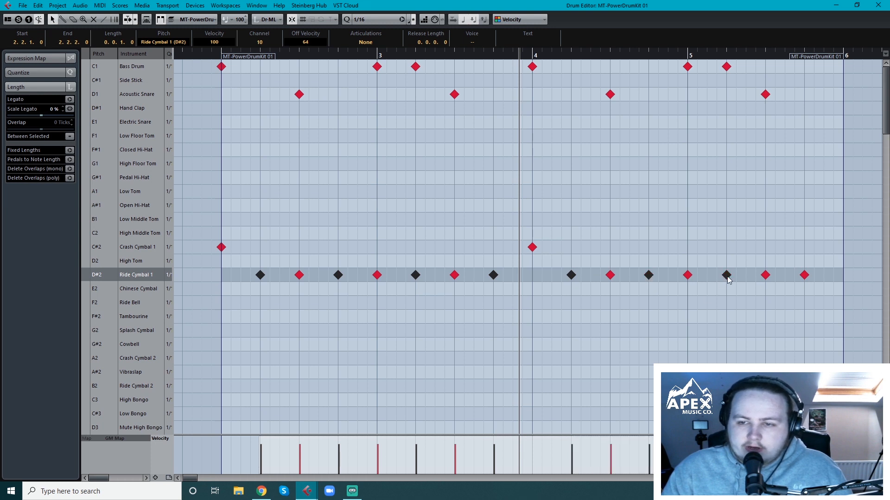
left_click(804, 277, "shift")
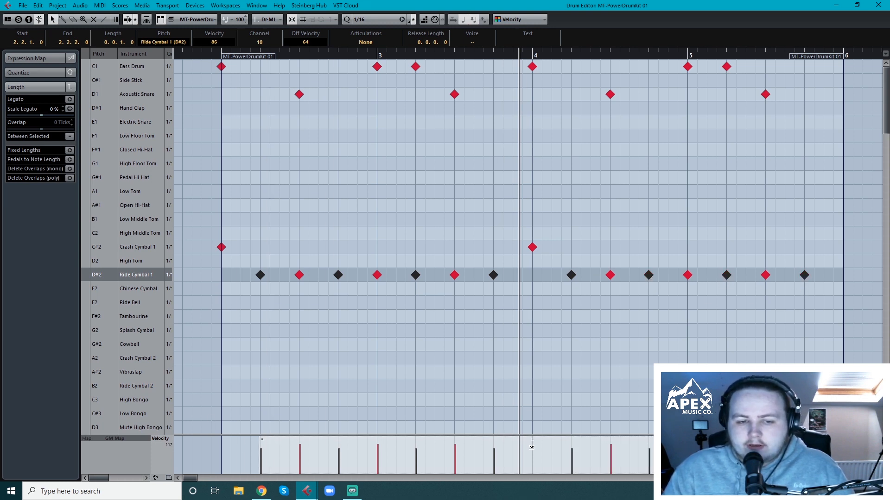
Step: Play the drum part back from just before bar 2 to hear the softened ride cymbal hits
left_click(203, 54)
key("space")
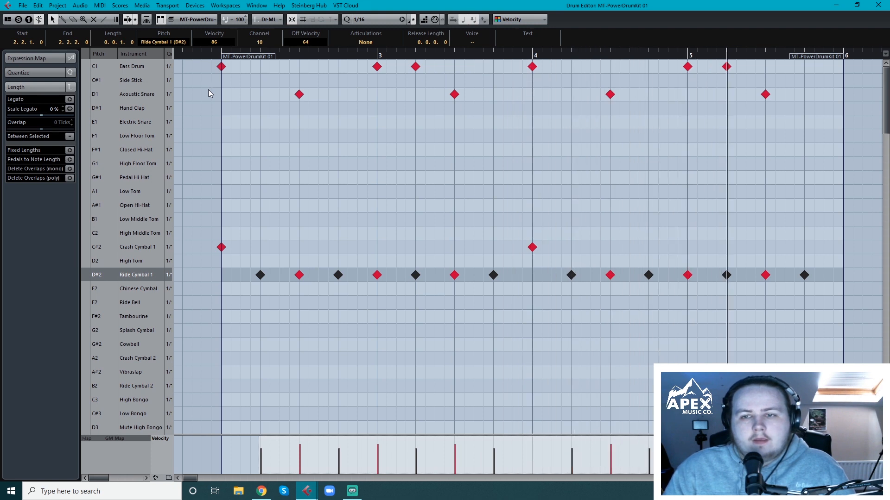
key("space")
Step: Lower the velocity of the Bass Drum hits on beats 3.2 and 5.2 to 85, and play back from just before bar 3
left_click(368, 55)
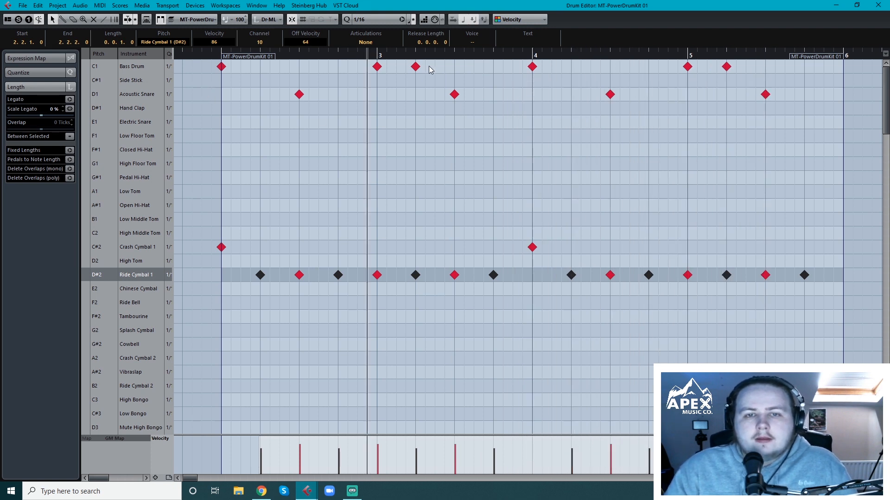
left_click(416, 67)
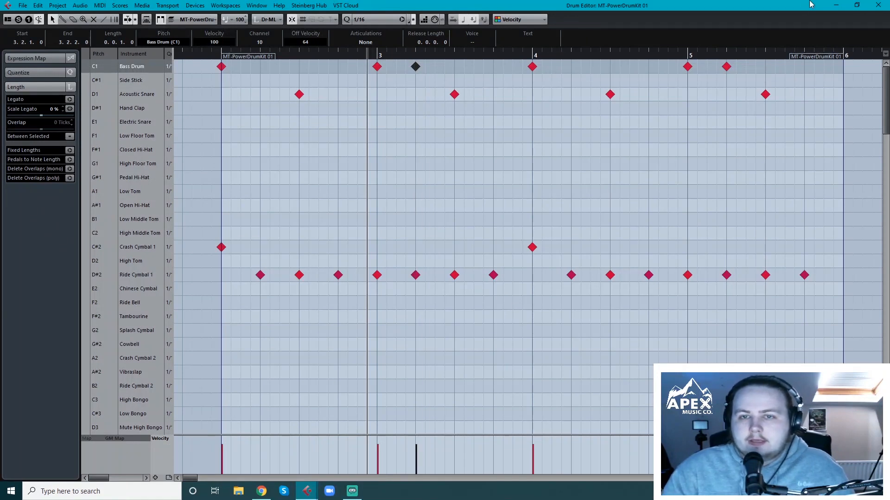
left_click(727, 67, "shift")
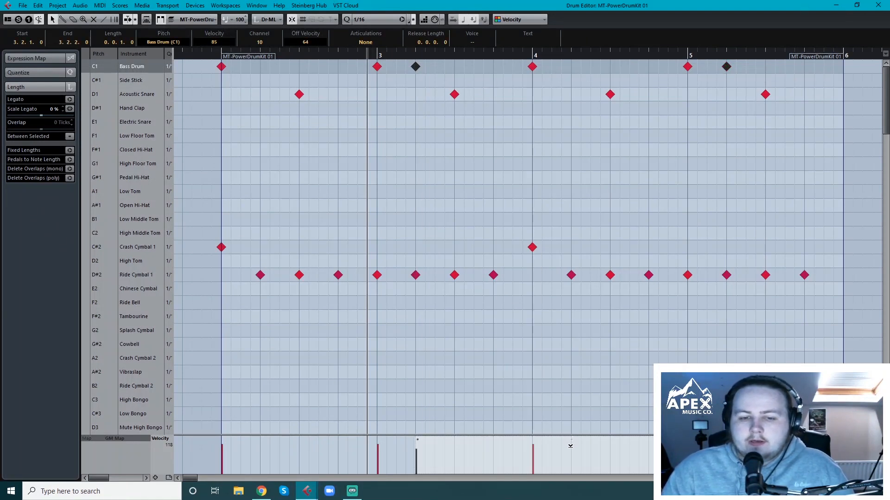
key("space")
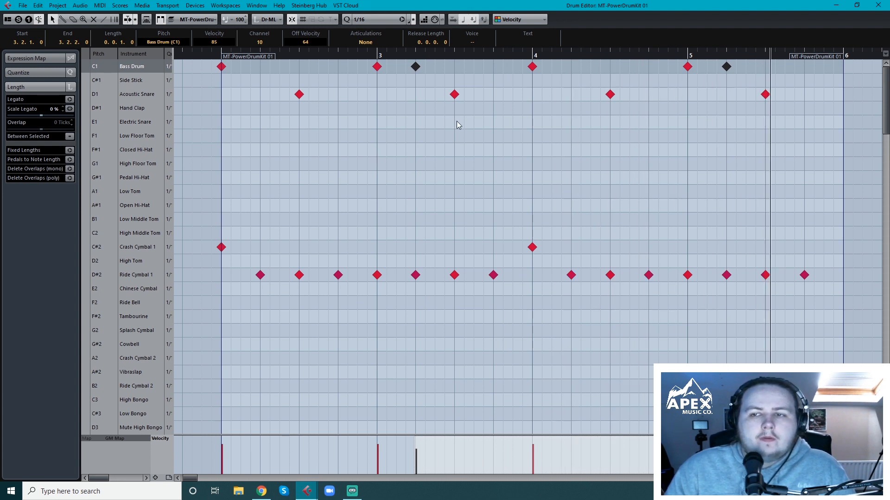
Step: Vary the velocities of the Acoustic Snare hits, softening those on beats 3.3 and 5.3, and play the part back
left_click_drag(277, 101, 824, 88)
left_click_drag(193, 478, 192, 478)
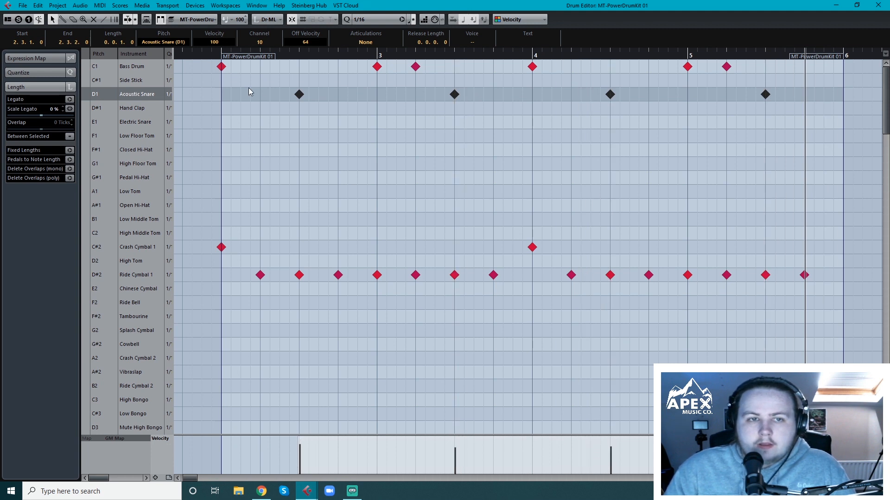
key("space")
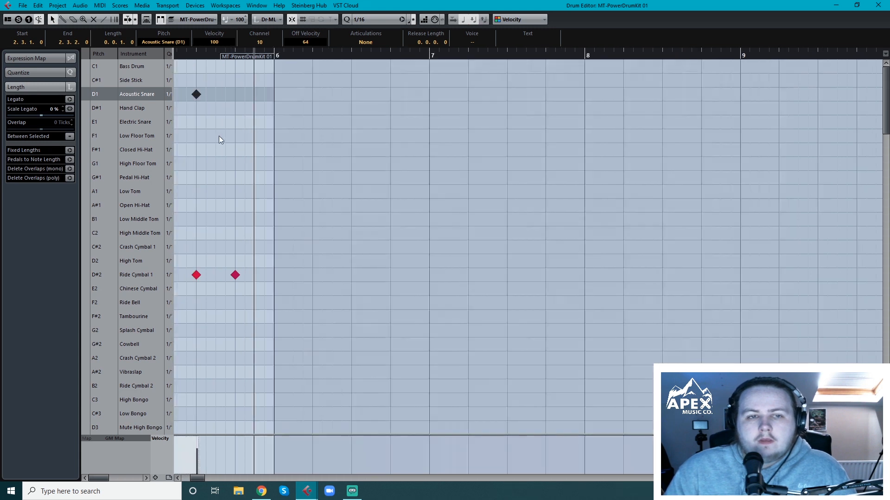
left_click_drag(254, 55, 159, 59)
Step: Set the velocity of every off-beat Ride Cymbal 1 hit, from beat 2.2 through beat 5.4, to 77
left_click_drag(277, 284, 800, 292)
left_click(319, 275)
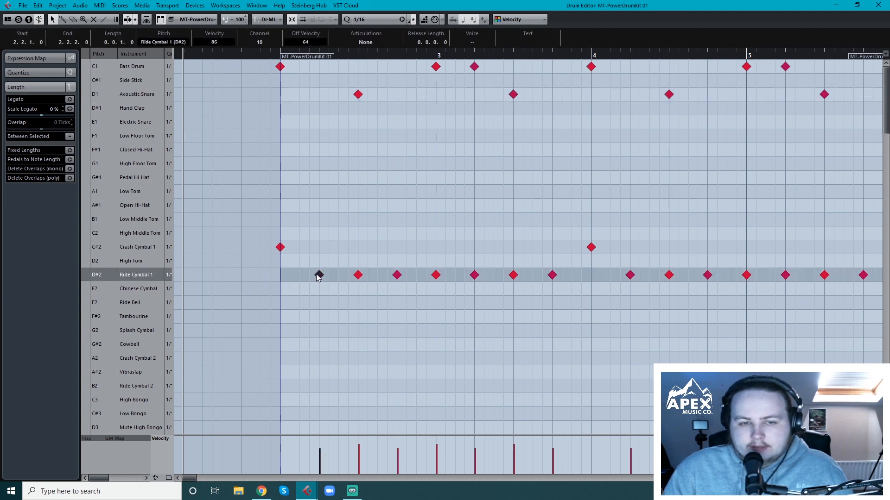
left_click(396, 275, "shift")
left_click(474, 275, "shift")
left_click(552, 275, "shift")
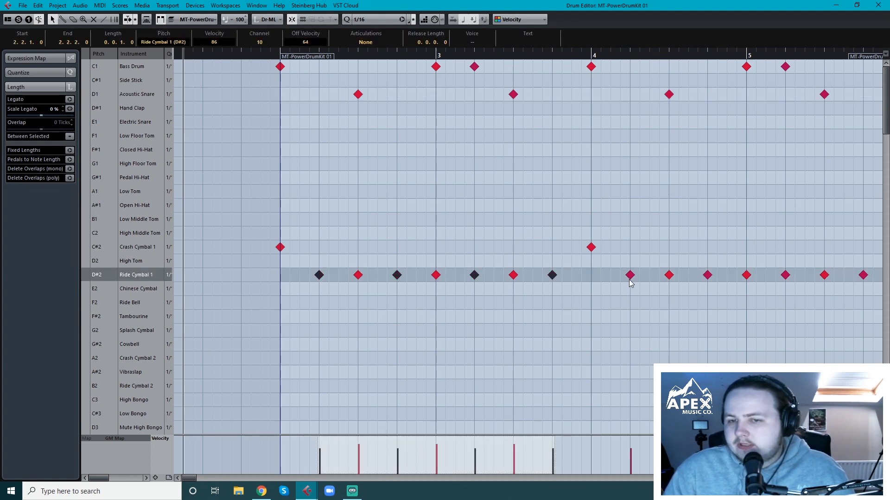
left_click(629, 275, "shift")
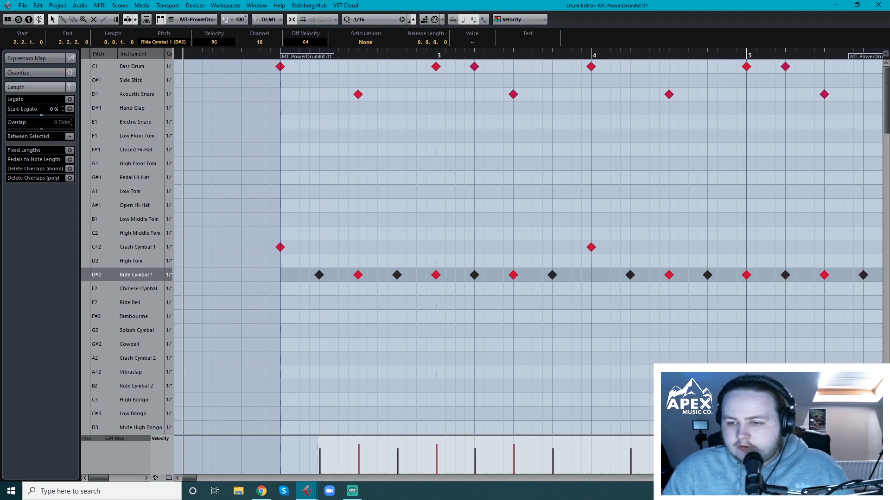
scroll(528, 264, "right", 3)
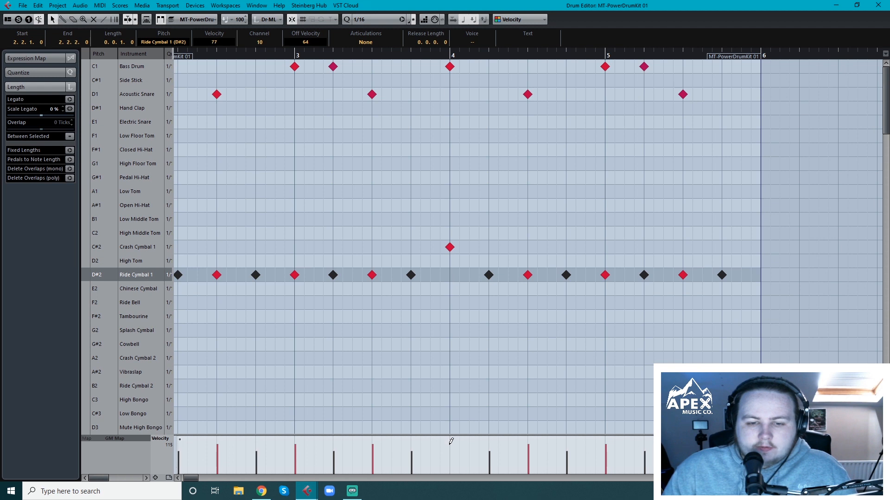
Step: Play the drum part back to hear the quieter off-beat ride hits, and close the Drum Editor
left_click_drag(184, 54, 306, 55)
key("space")
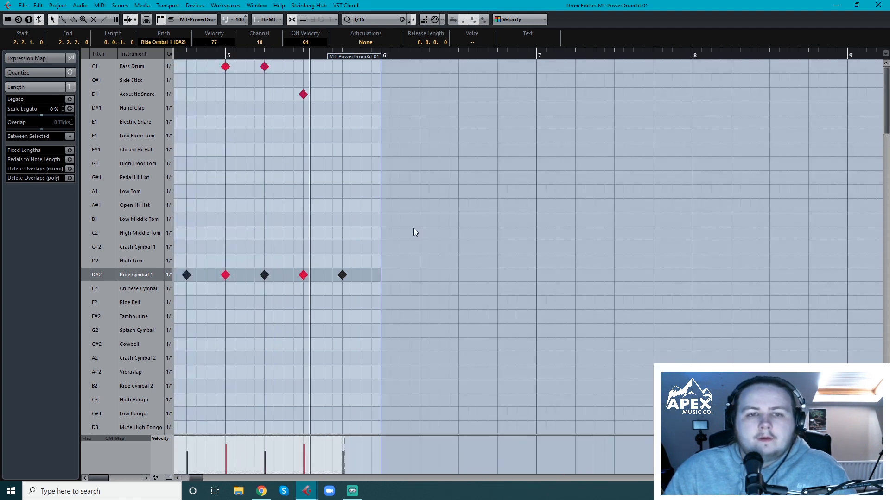
key("space")
left_click(878, 5)
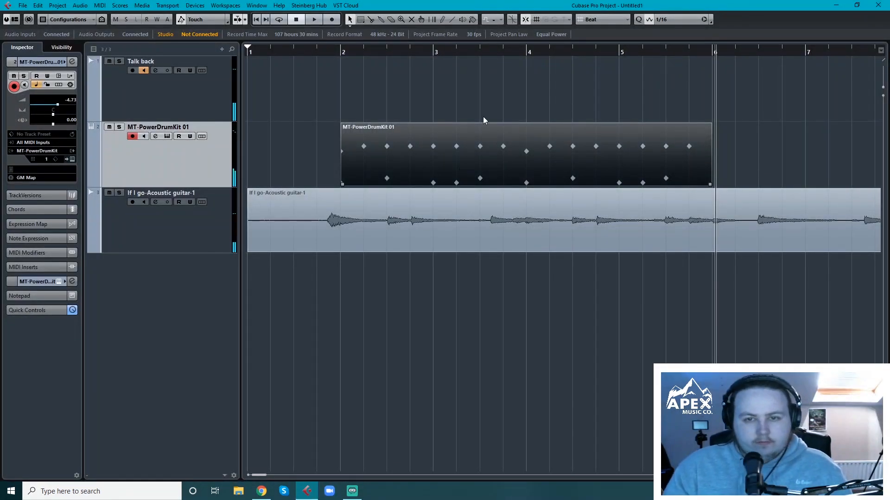
Step: Move the Crash Cymbal 1 hit on the first beat of bar 4 to Ride Cymbal 1, and return to the project view
left_click(527, 54)
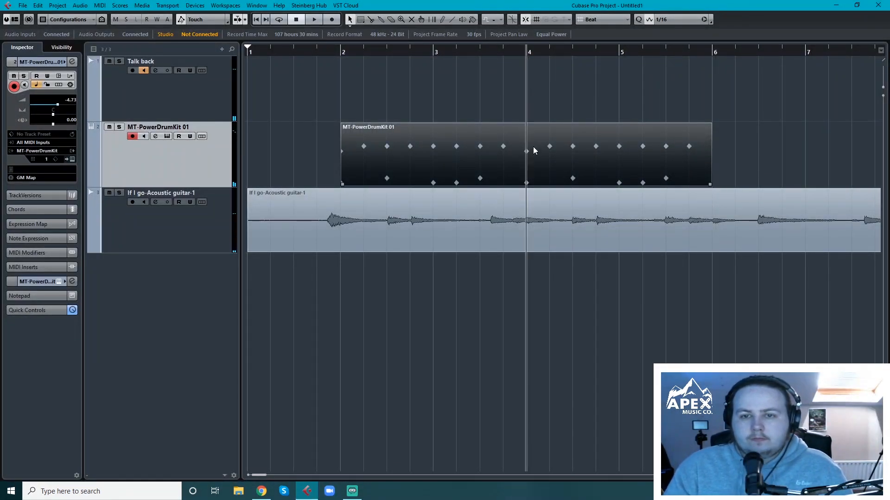
double_click(534, 151)
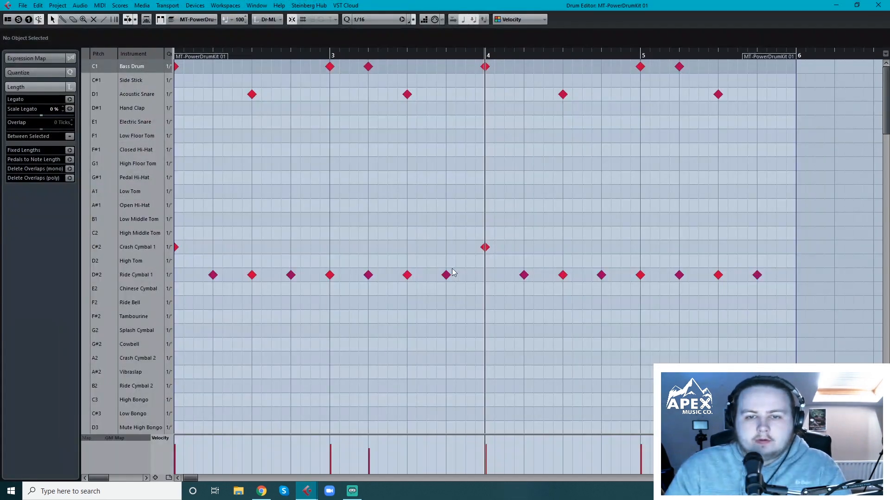
left_click(485, 250)
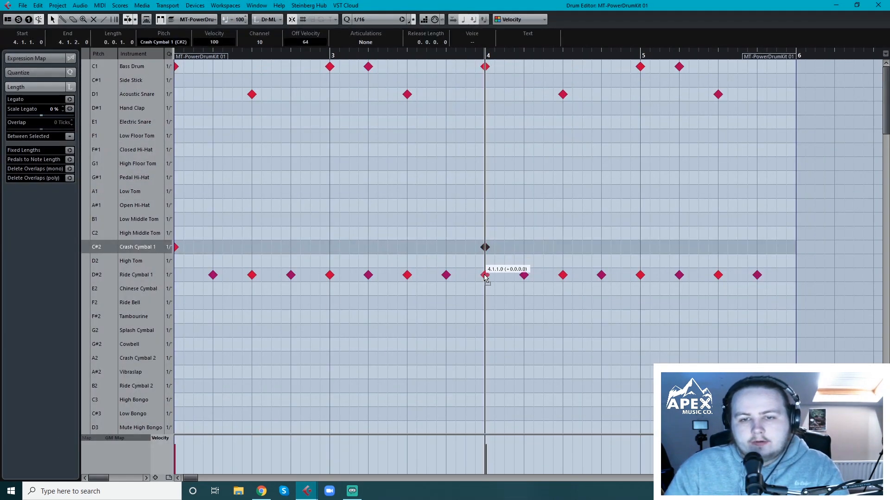
left_click_drag(486, 278, 486, 277)
left_click(878, 5)
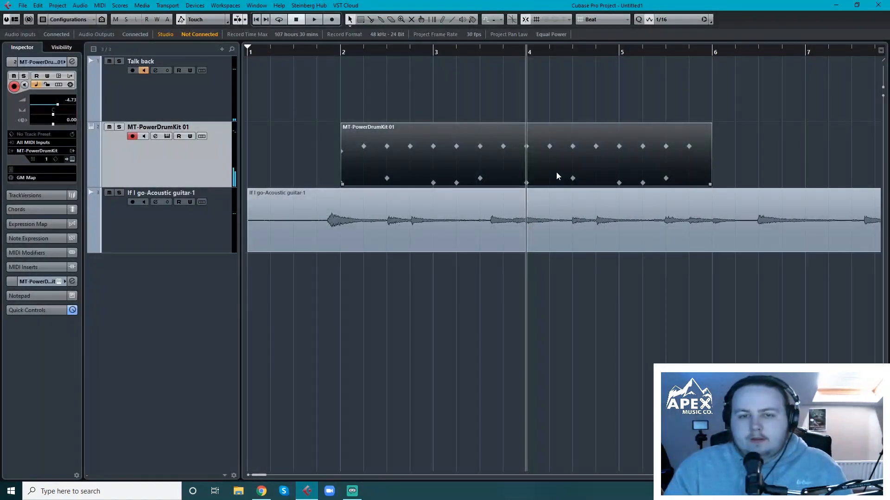
Step: Place a copy of the four-bar drum part at bar 6, and play the song from just before bar 2
left_click(711, 53)
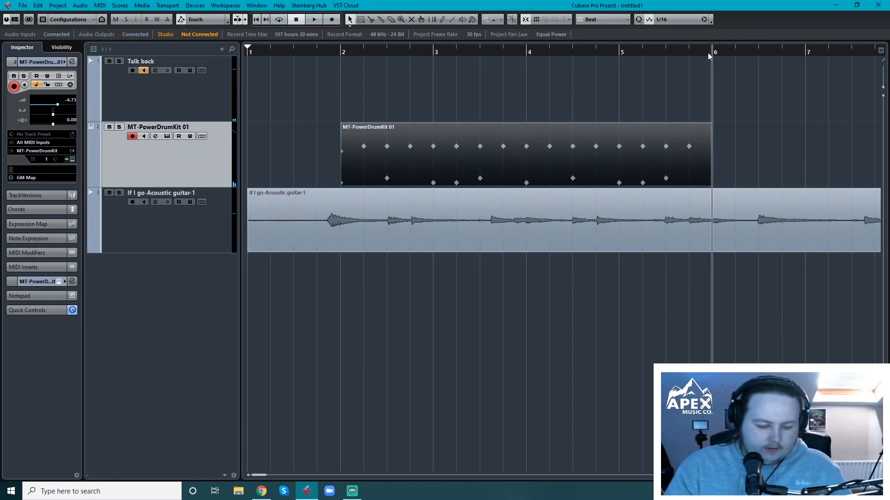
key("ctrl+v")
left_click(323, 53)
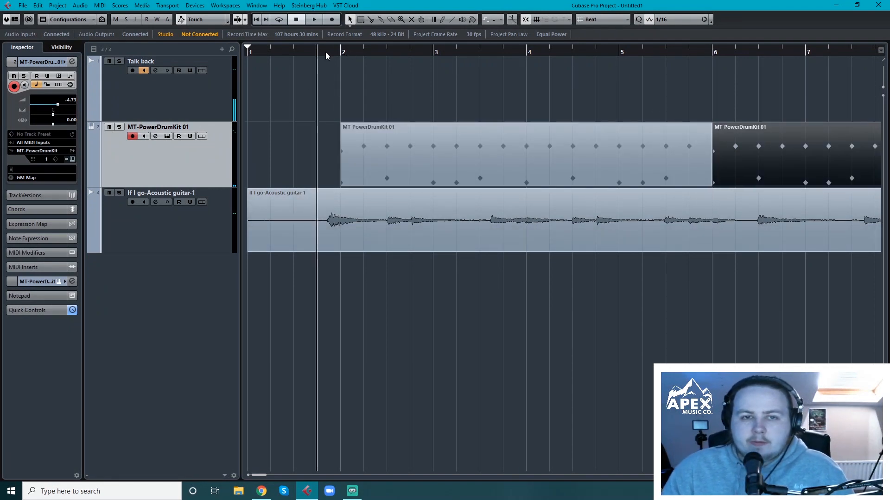
key("space")
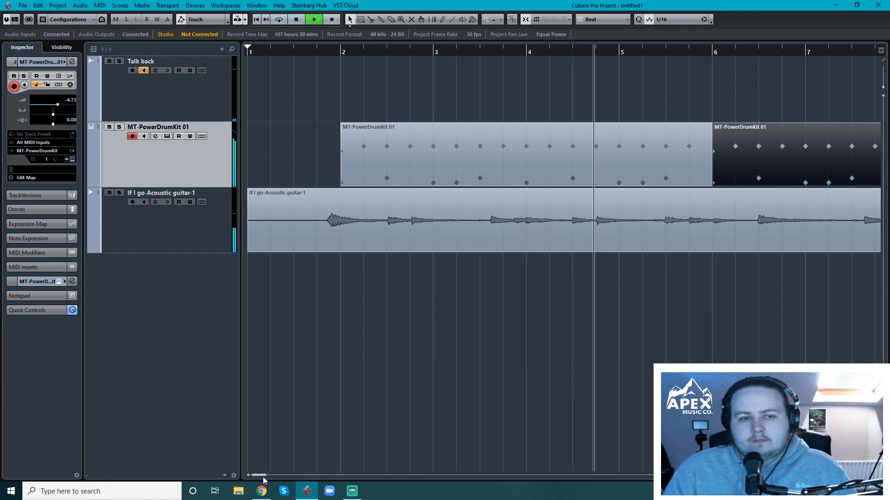
left_click_drag(262, 476, 271, 474)
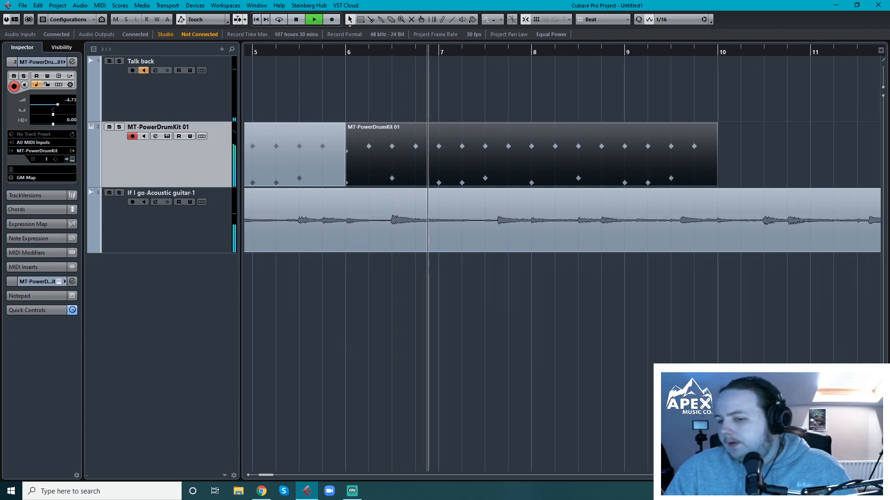
key("g")
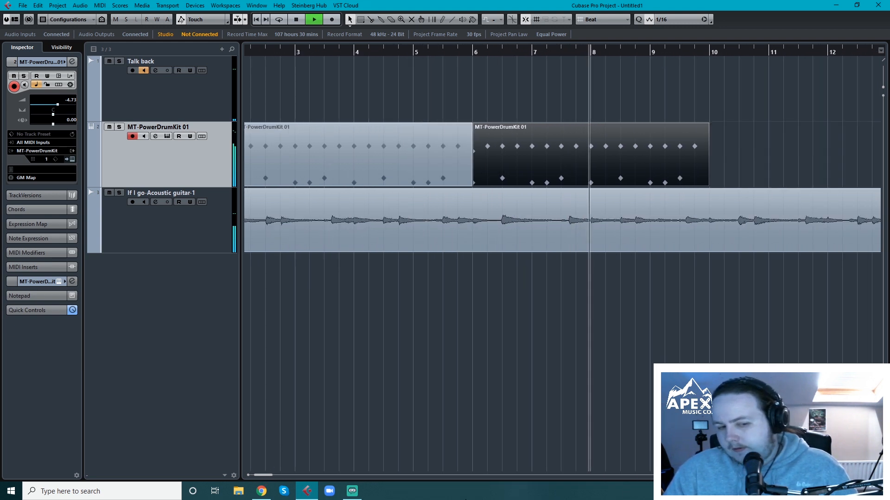
left_click_drag(263, 476, 273, 474)
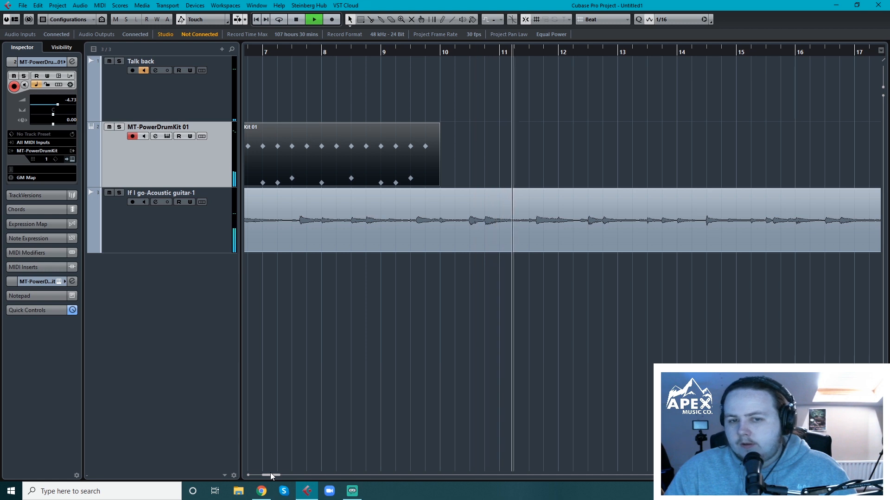
key("space")
Step: Place another copy of the drum part at bar 10 and open that copy in the Drum Editor
left_click(440, 52)
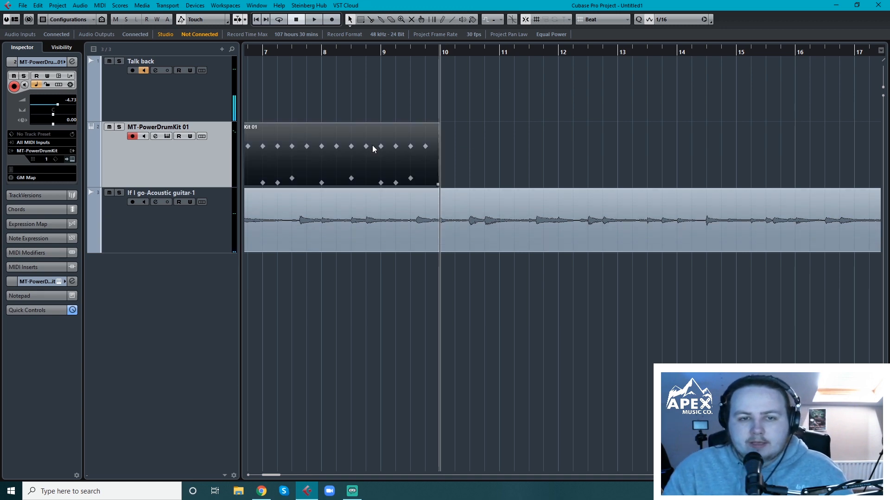
key("ctrl+d")
double_click(499, 157)
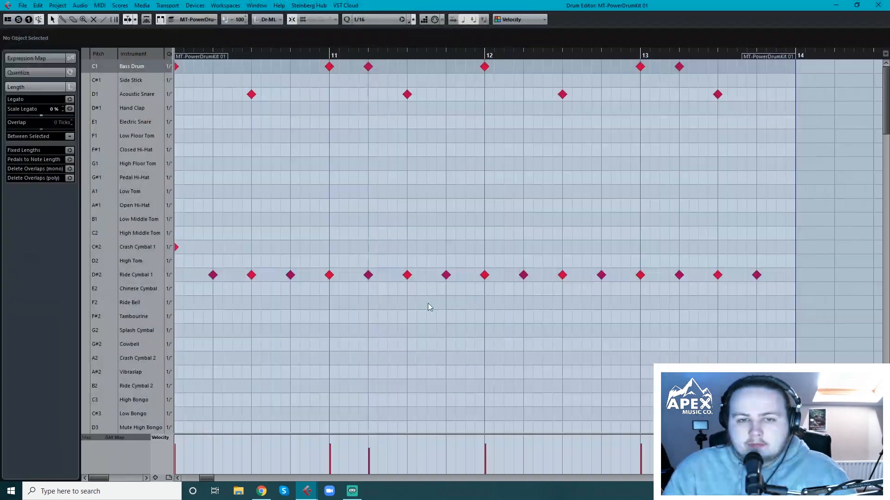
Step: Move all Ride Cymbal 1 hits in bars 10 to 13 to Closed Hi-Hat
left_click_drag(204, 478, 202, 478)
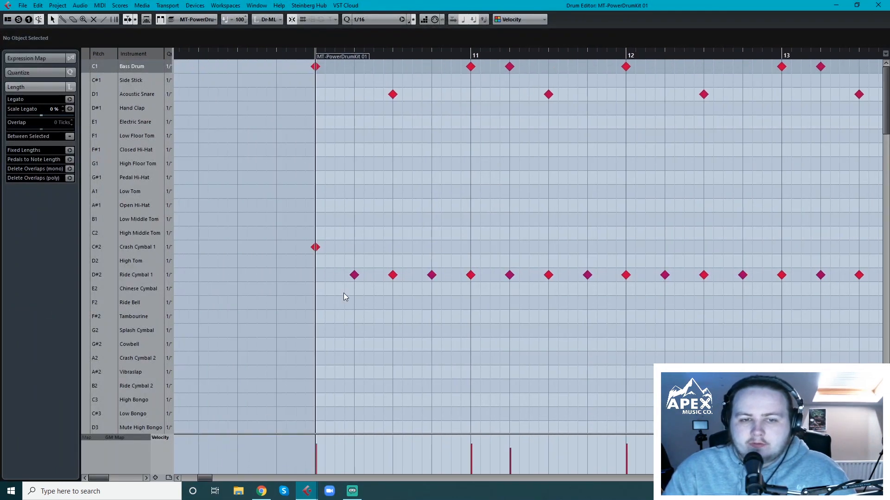
left_click_drag(347, 261, 770, 325)
left_click_drag(812, 264, 218, 308)
left_click_drag(246, 277, 245, 152)
left_click(309, 226)
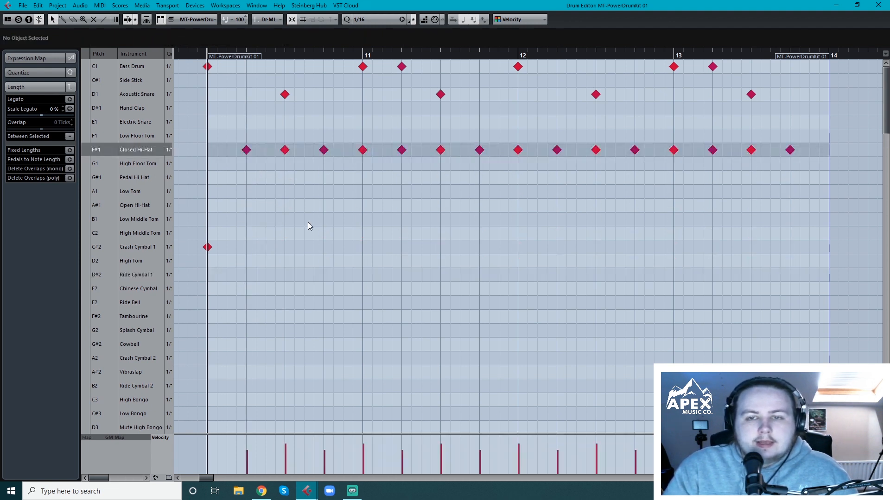
Step: Move the Crash Cymbal 1 hit at bar 10 to Crash Cymbal 2, and play back from just before bar 10
left_click(208, 248)
left_click_drag(209, 250, 209, 359)
left_click(309, 338)
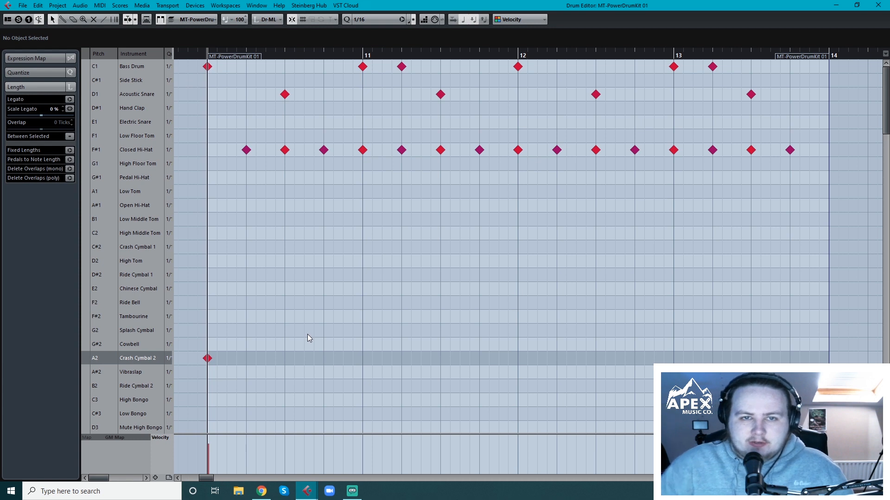
left_click(191, 58)
key("space")
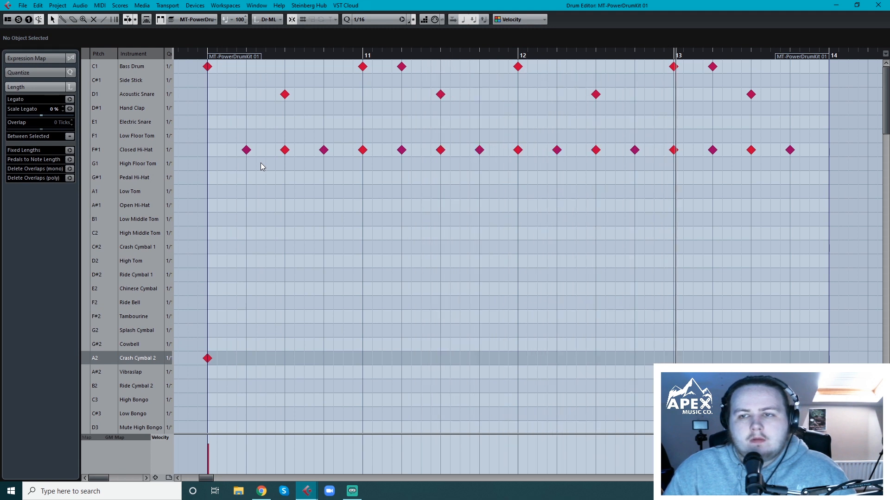
Step: Move the last Closed Hi-Hat hit, on beat 13.4, to Open Hi-Hat, play back from just before bar 13, and close the Drum Editor
left_click(660, 56)
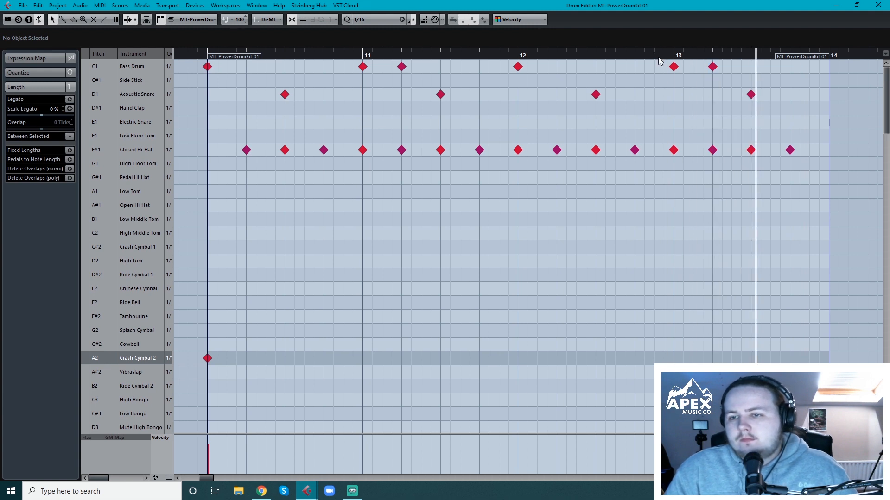
left_click(791, 150)
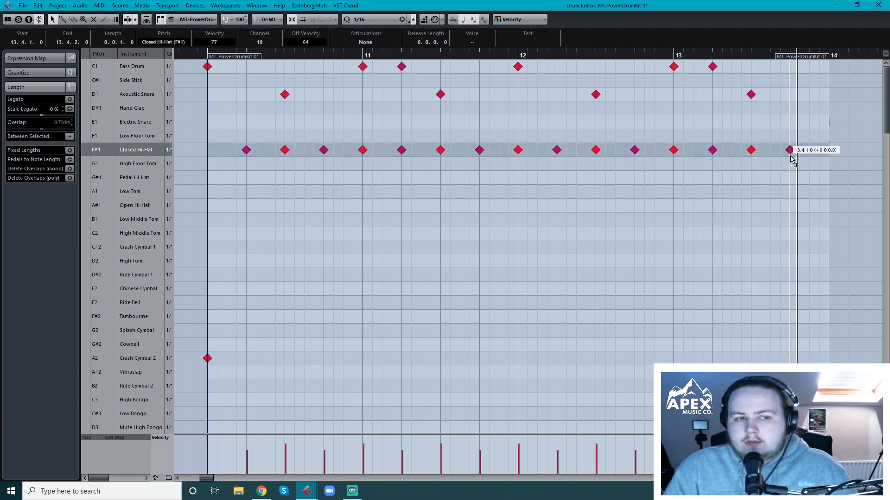
left_click_drag(790, 170, 790, 206)
left_click(657, 58)
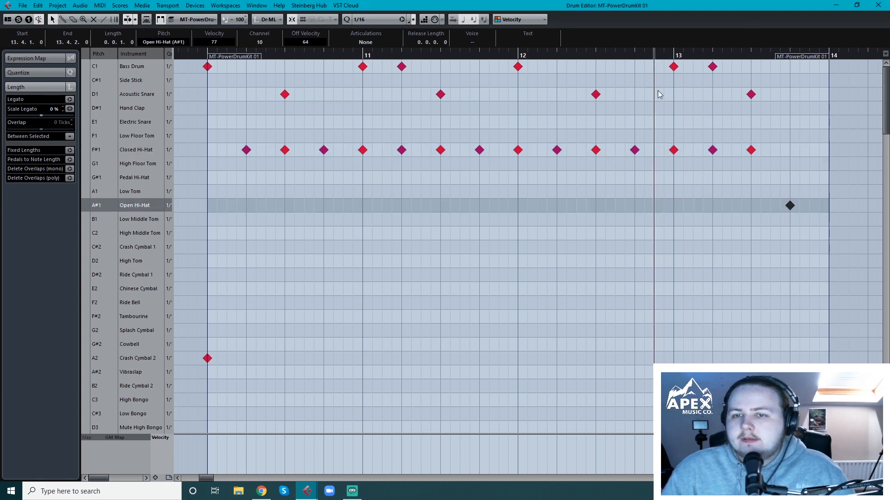
key("space")
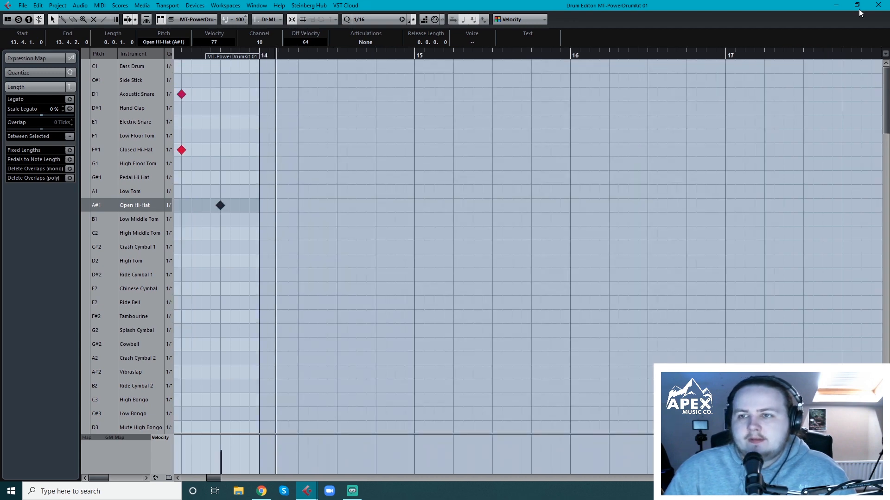
left_click(857, 5)
left_click(555, 22)
left_click(879, 5)
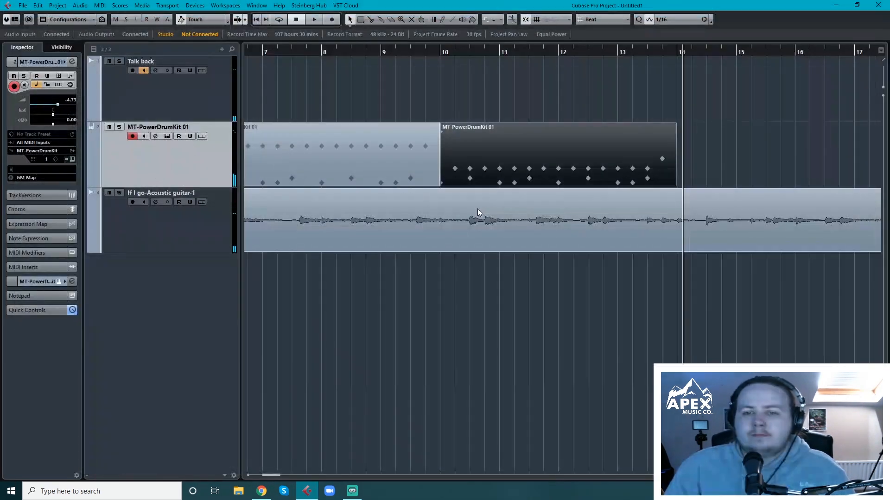
Step: Place a copy of the hi-hat drum part at bar 14, and play the song from just before bar 10
left_click(677, 54)
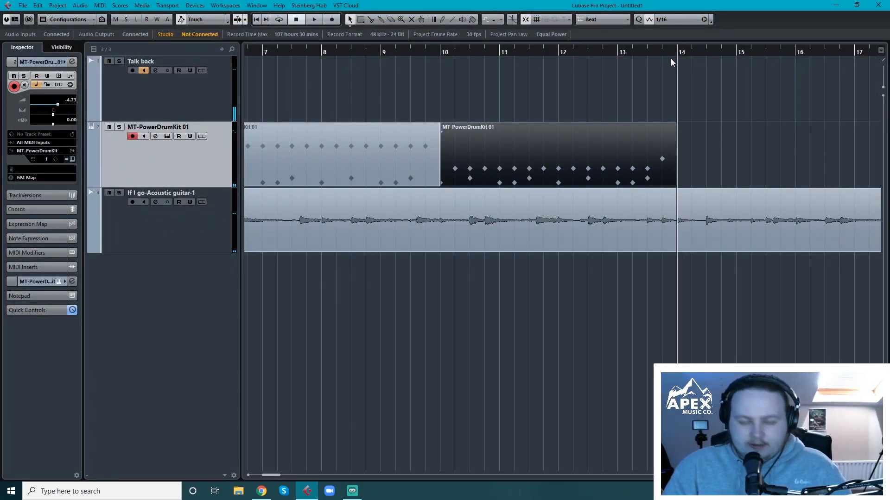
key("ctrl+d")
left_click(438, 47)
key("space")
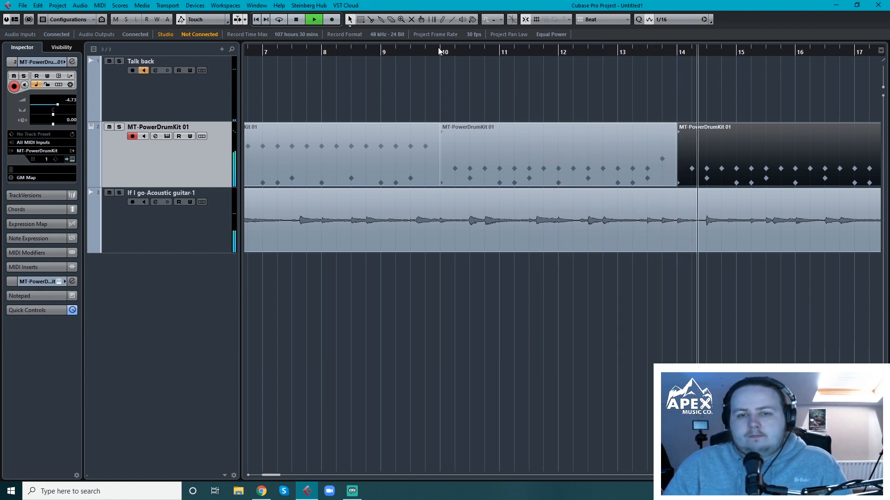
mouse_move(271, 475)
left_mouse_down()
mouse_move(284, 475)
mouse_move(258, 474)
mouse_move(276, 475)
left_mouse_up()
key("space")
Step: Cut the two hi-hat drum parts at bars 10 and 14 and paste them starting at bar 18
left_click_drag(696, 146, 371, 151)
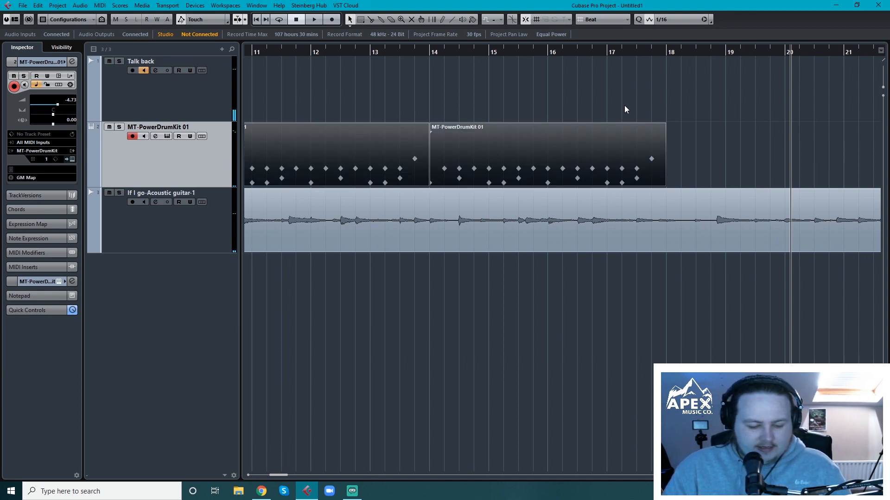
key("Delete")
left_click(668, 52)
key("ctrl+z")
Step: Copy the two ride cymbal drum parts at bars 2 and 6, and place the copies starting at bar 10
left_click_drag(570, 52, 212, 37)
left_click_drag(571, 146, 296, 153)
left_click(452, 172)
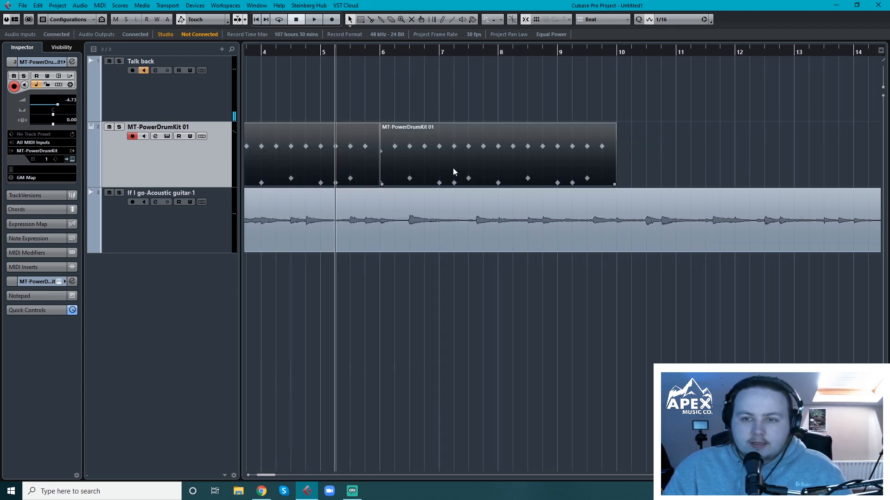
left_click(617, 54)
key("ctrl+d")
Step: Play the song from about the middle of bar 16 to hear the change from ride to hi-hat at bar 18
left_click_drag(271, 475, 285, 472)
left_click(502, 52)
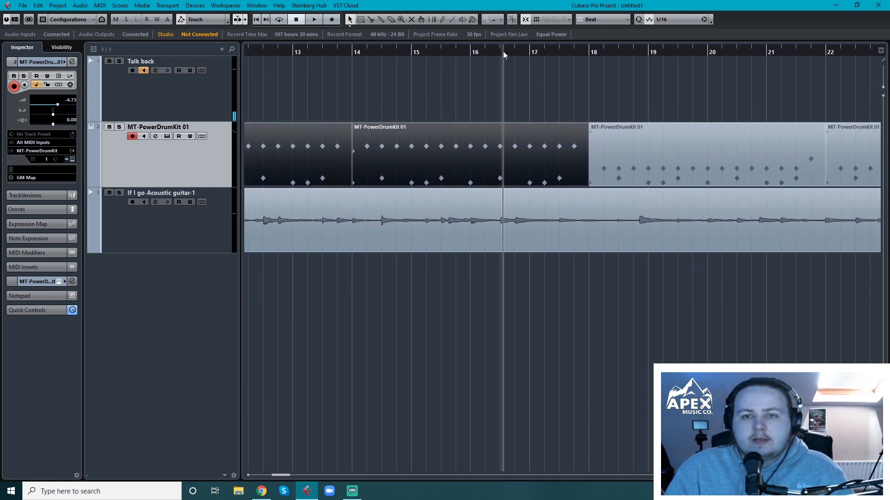
key("space")
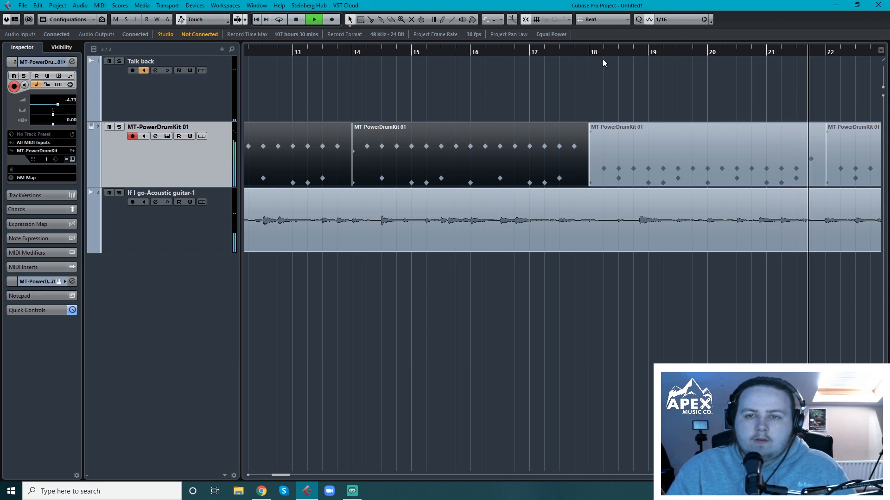
Step: Slightly lower the velocity of the off-beat closed hi-hat notes in the drum part at bar 18
left_click(588, 51)
double_click(650, 152)
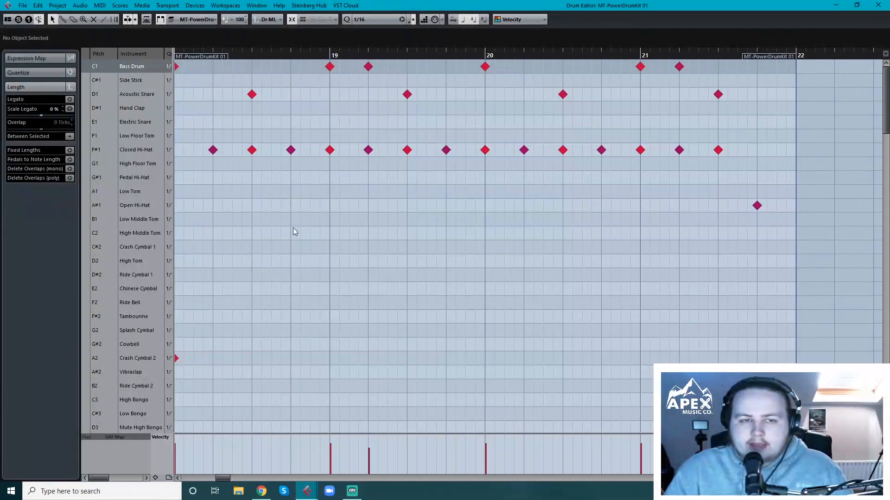
left_click_drag(202, 140, 744, 175)
left_click(213, 150)
left_click(290, 150, "shift")
left_click(368, 149, "shift")
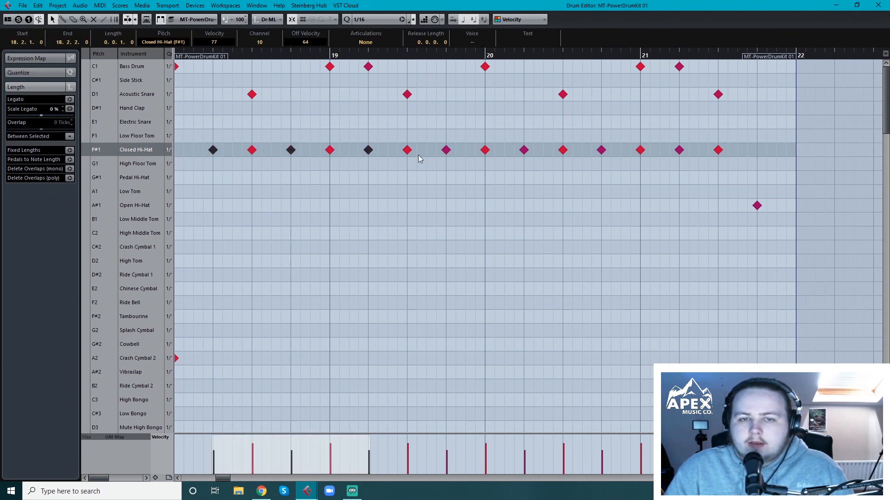
left_click(446, 150, "shift")
left_click(524, 149, "shift")
left_click(601, 150, "shift")
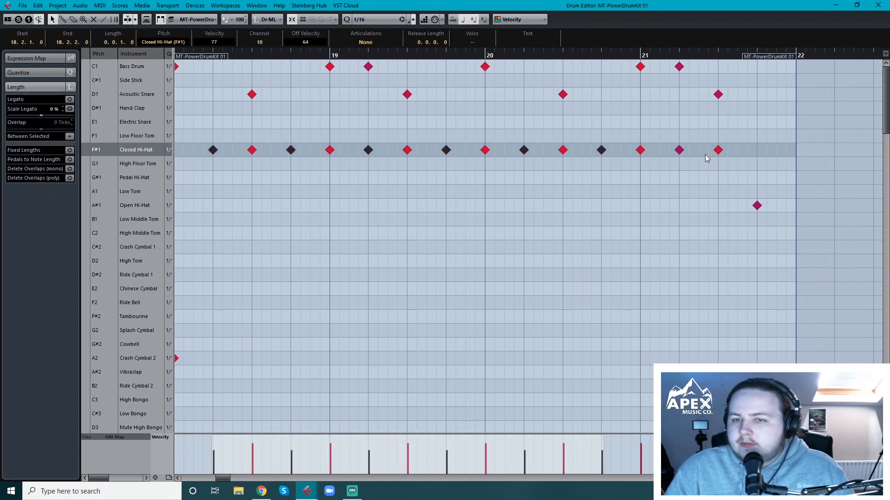
left_click(683, 150, "shift")
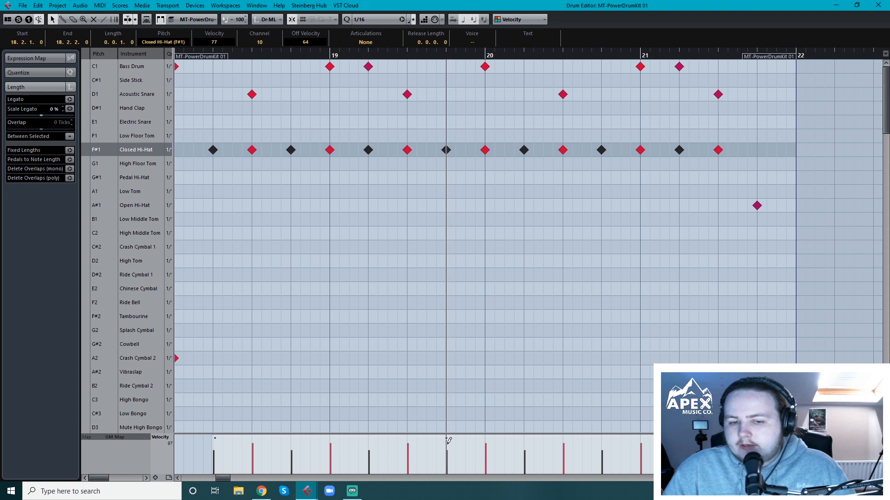
left_click(428, 297)
left_click(878, 5)
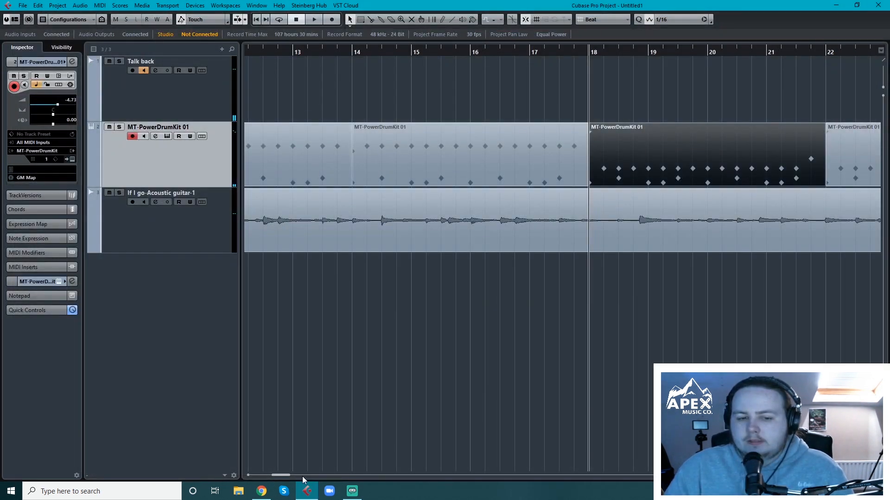
Step: Slightly lower the velocity of the off-beat closed hi-hat notes in the drum part at bar 22
left_click_drag(287, 476, 297, 476)
double_click(613, 165)
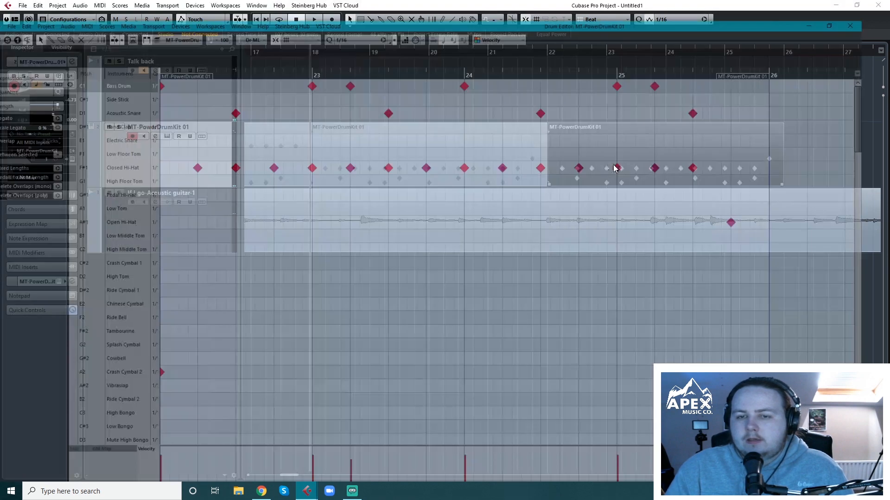
left_click(679, 150)
left_click(602, 150, "shift")
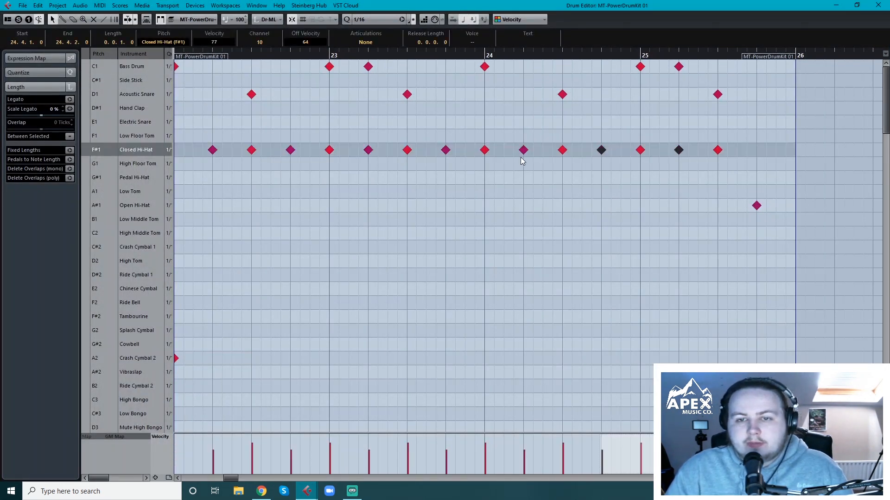
left_click(523, 150, "shift")
left_click(445, 150, "shift")
left_click(368, 149, "shift")
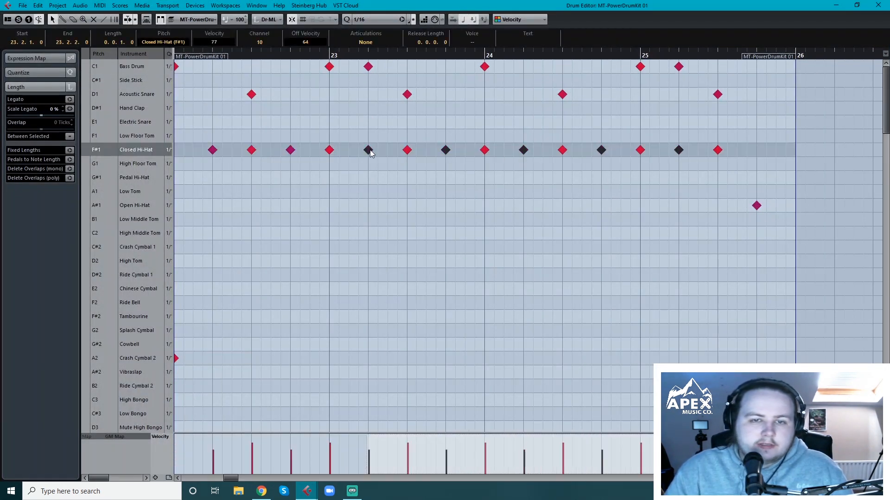
left_click(290, 150, "shift")
left_click(211, 150, "shift")
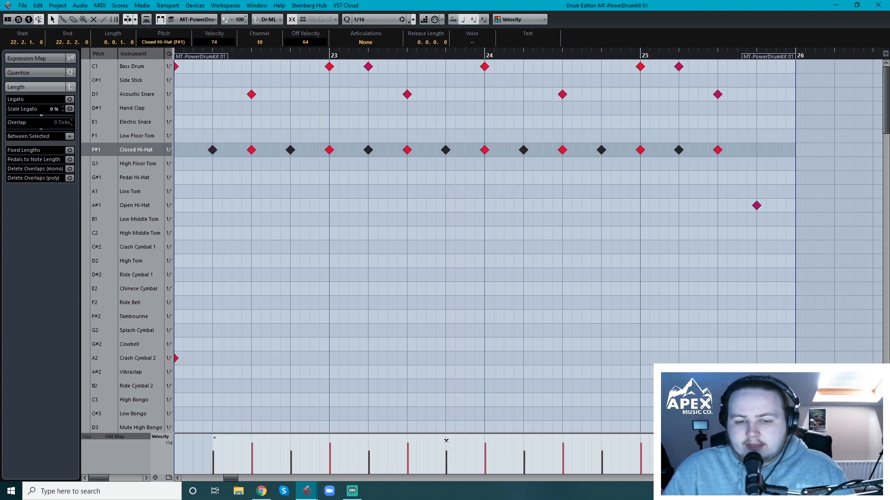
left_click(718, 202)
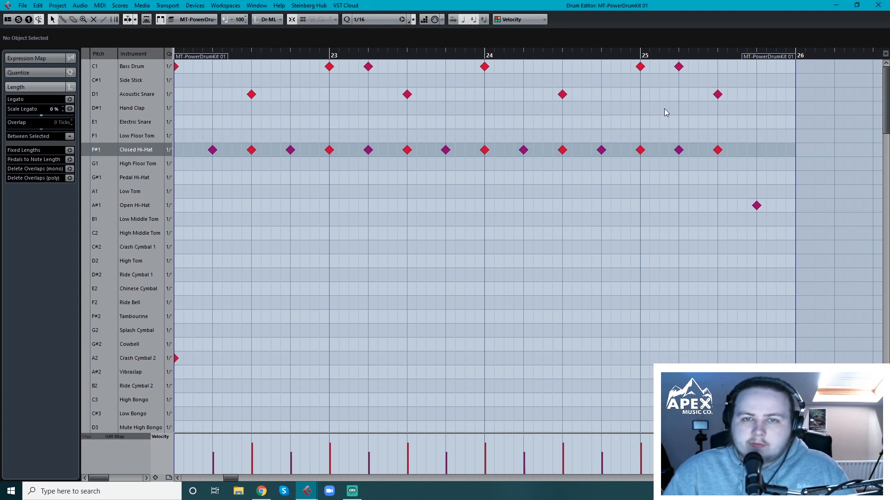
left_click(879, 6)
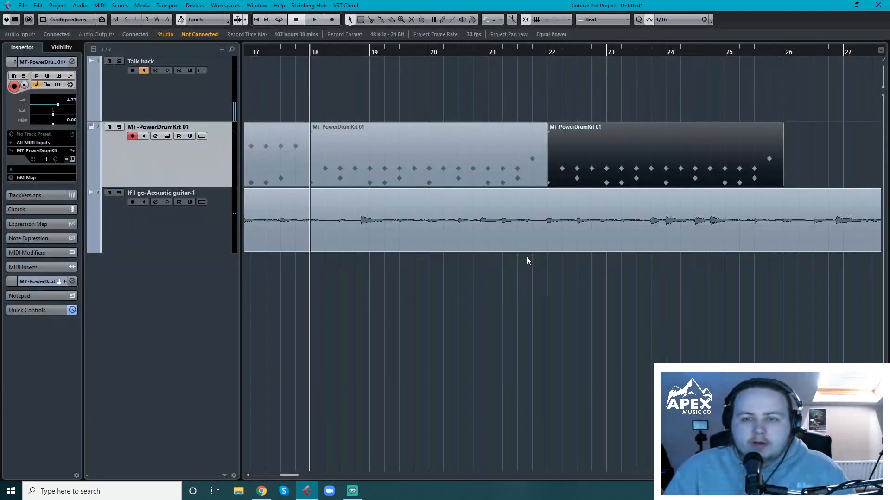
Step: Play the song from around bar 17 to hear the softened hi-hats
left_click(251, 51)
key("space")
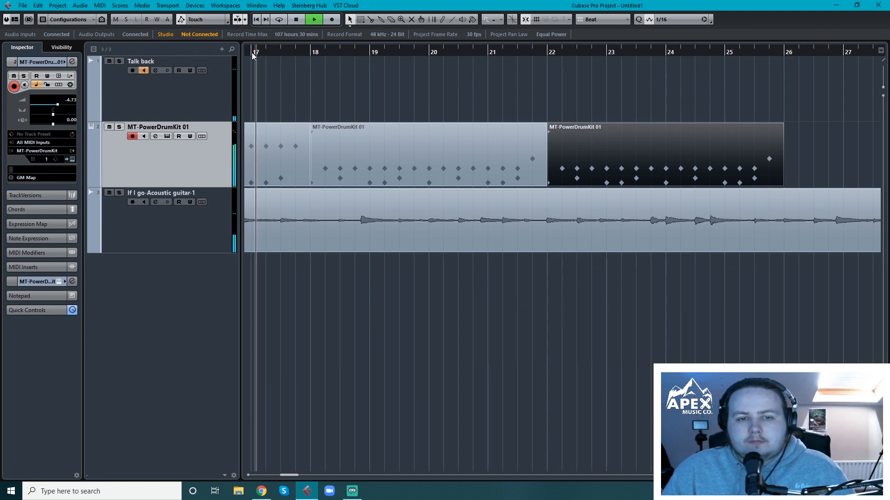
key("space")
left_click_drag(267, 53, 356, 54)
key("space")
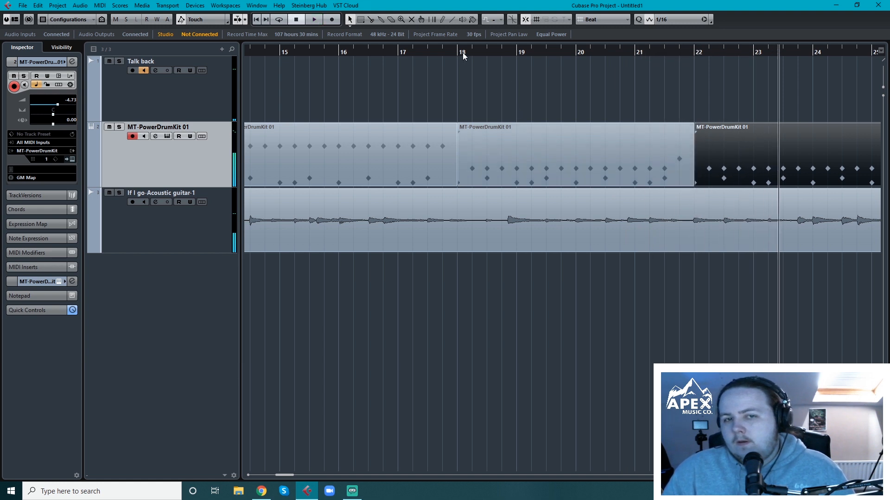
Step: Move the four acoustic snare notes in the bar 18 drum part to the side stick
double_click(480, 170)
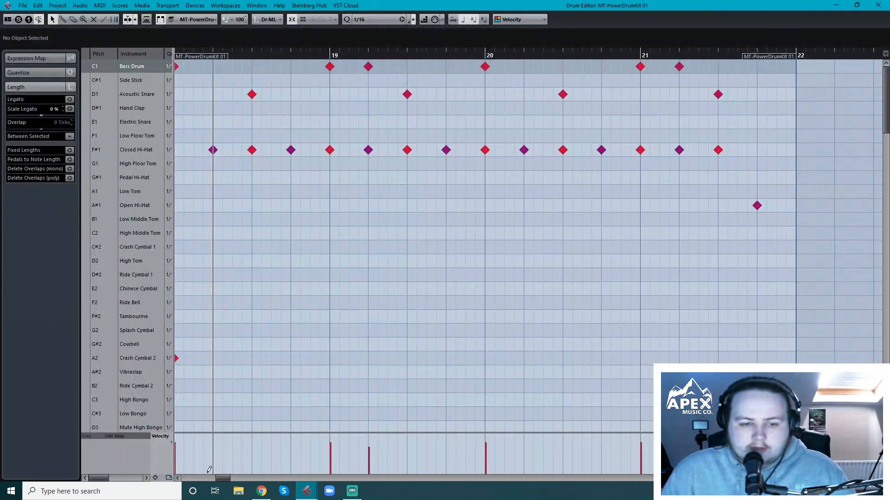
left_click_drag(223, 482, 222, 482)
left_click_drag(296, 90, 836, 98)
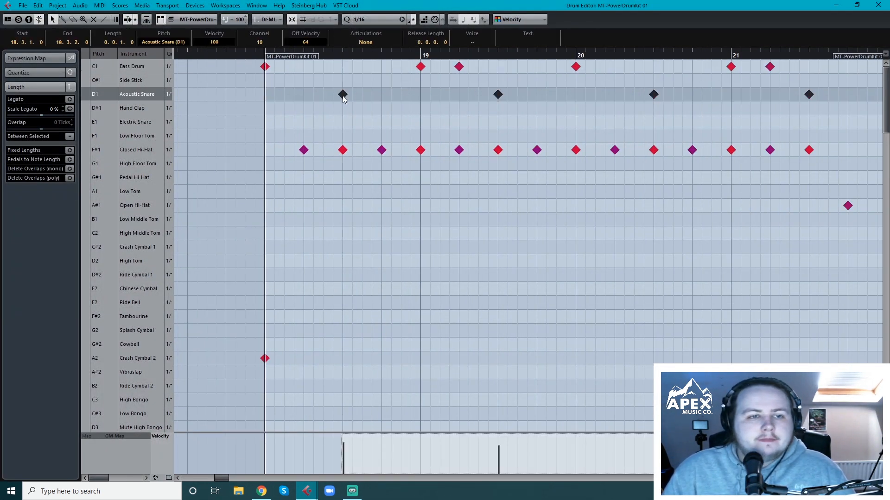
left_click_drag(343, 93, 343, 84)
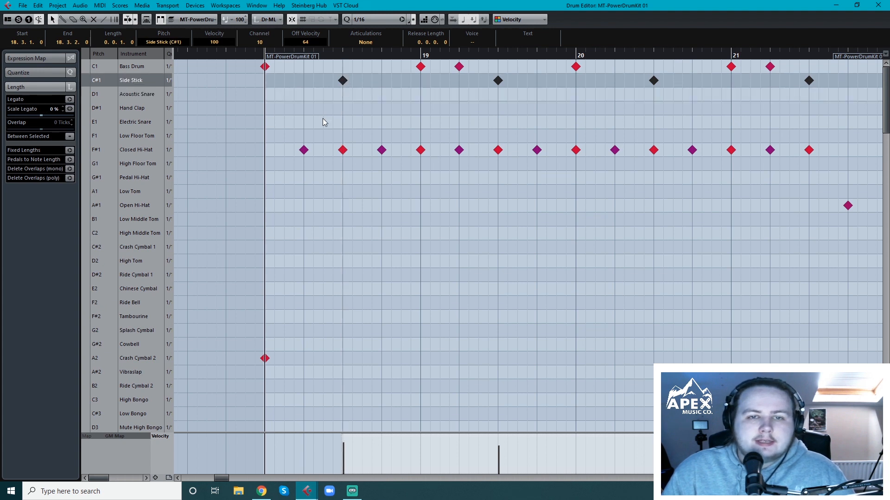
left_click(327, 120)
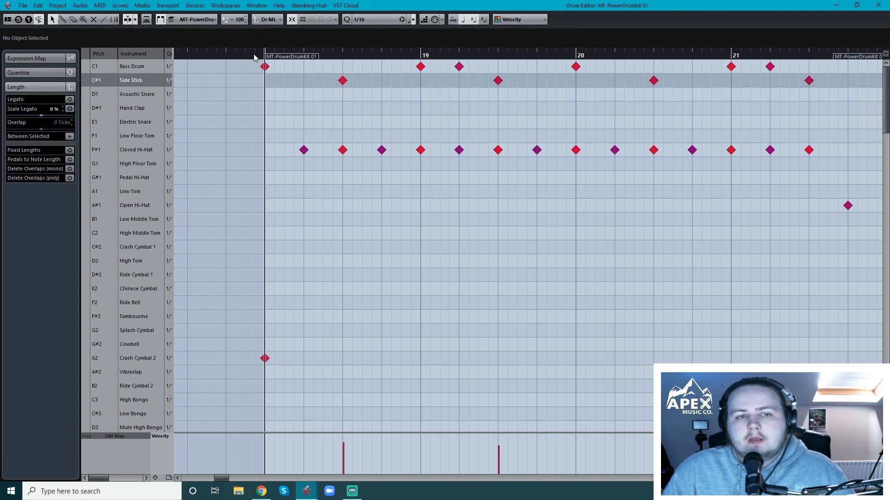
Step: Lower the velocity of the four side stick notes to about 56 while playing from bar 18
left_click_drag(302, 85, 850, 84)
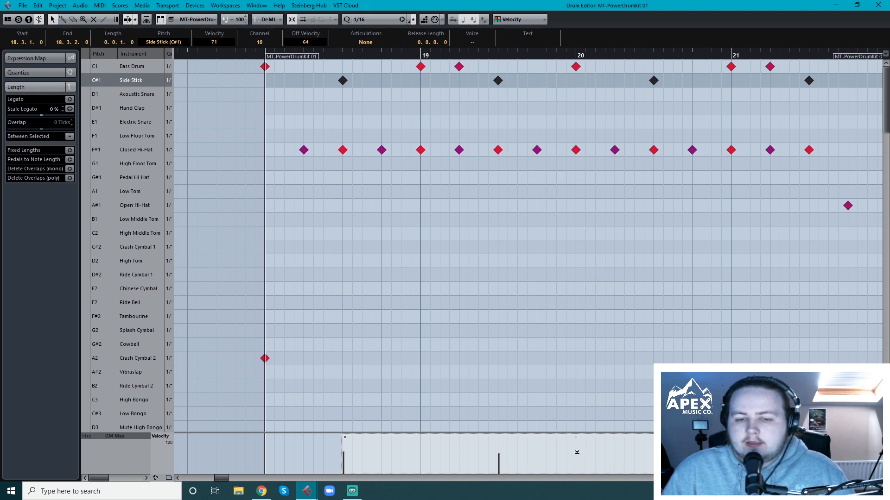
key("space")
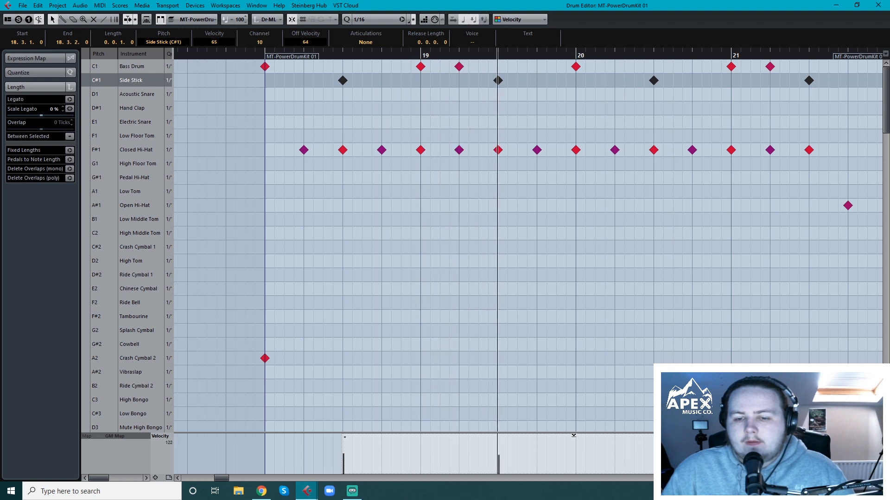
left_click_drag(576, 437, 576, 441)
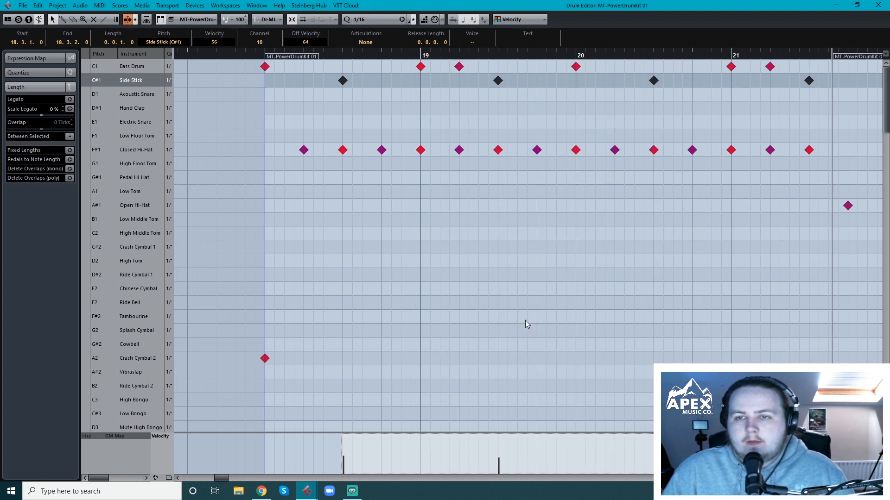
Step: Lower the velocity of all bass drum notes in the bar 18 part to about 87, and play the part
left_click(487, 295)
left_click_drag(761, 68, 783, 70)
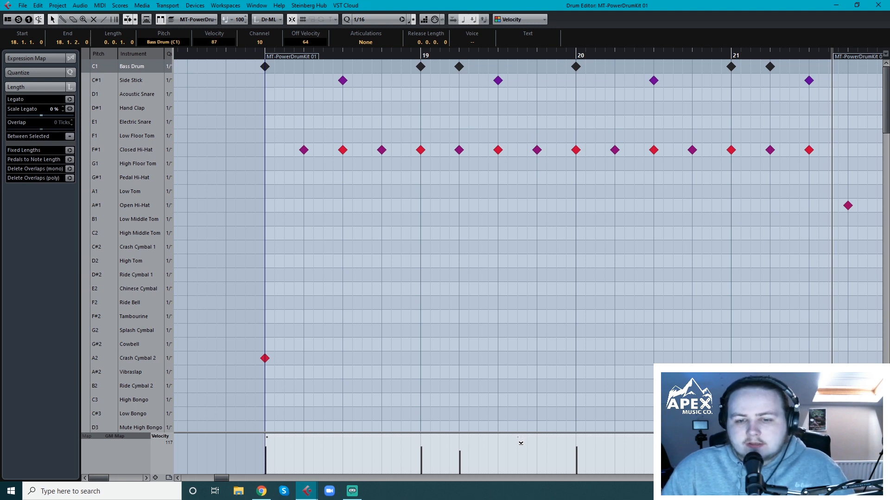
left_click(253, 60)
key("space")
left_click(449, 282)
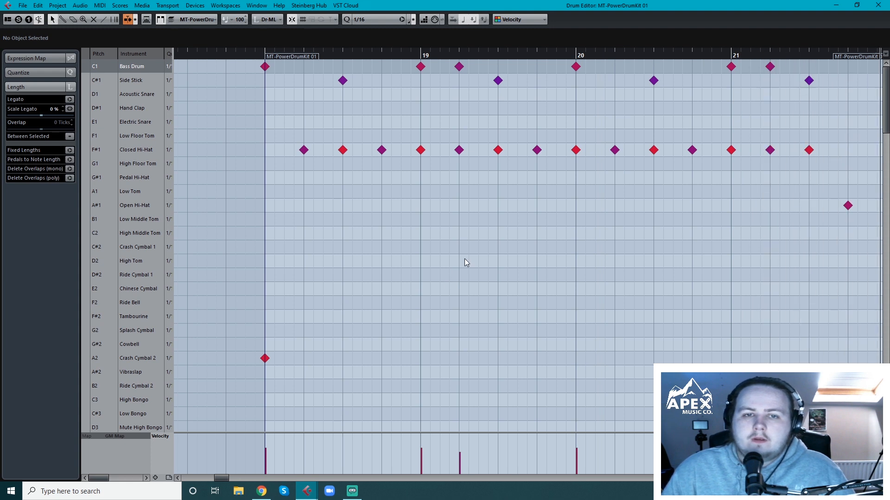
key("space")
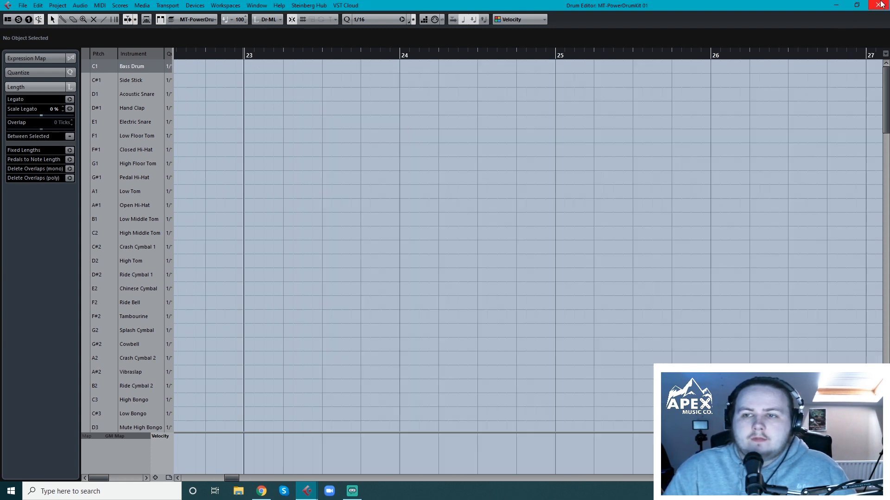
Step: Delete the drum part at bar 22 and replace it with a duplicate of the bar 18 part
left_click(878, 4)
left_click(785, 162)
key("Delete")
left_click(635, 174)
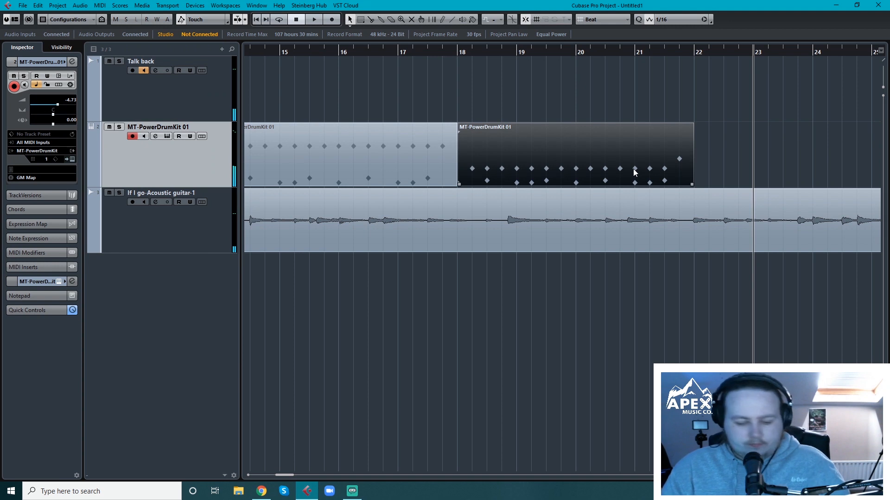
key("ctrl+d")
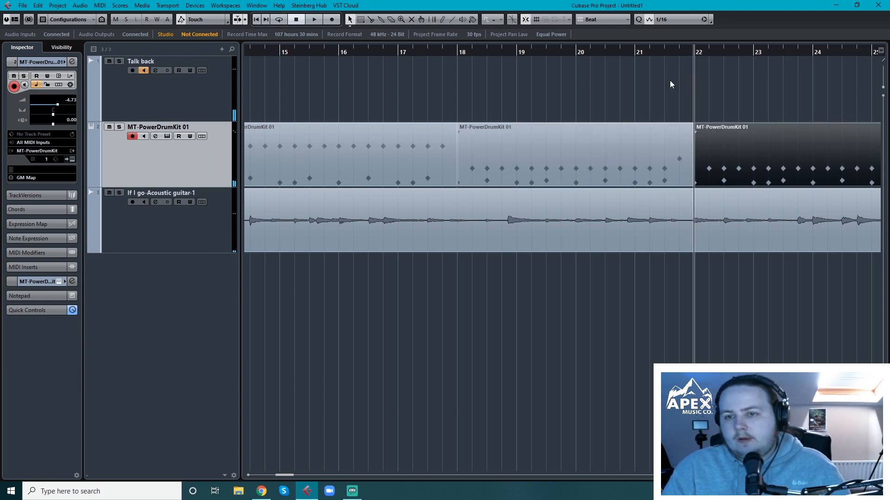
Step: Play the song from bar 18 into the duplicated drum part at bar 22
left_click(456, 52)
key("space")
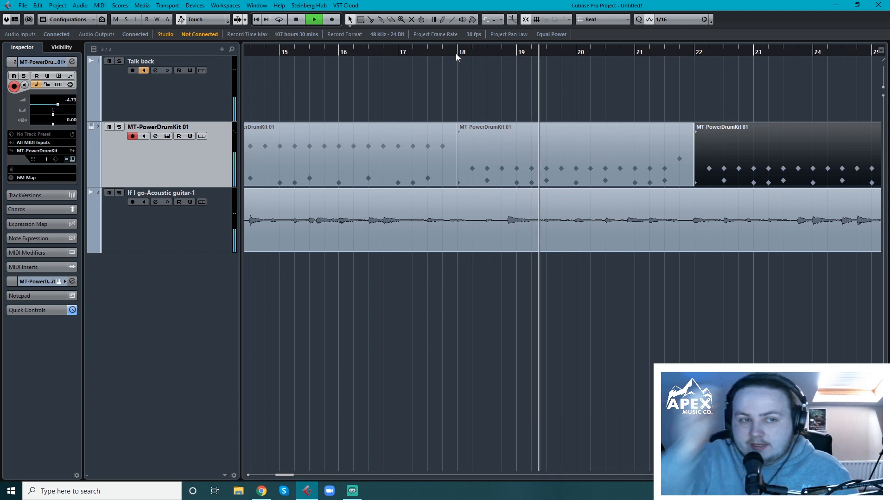
left_click(738, 287)
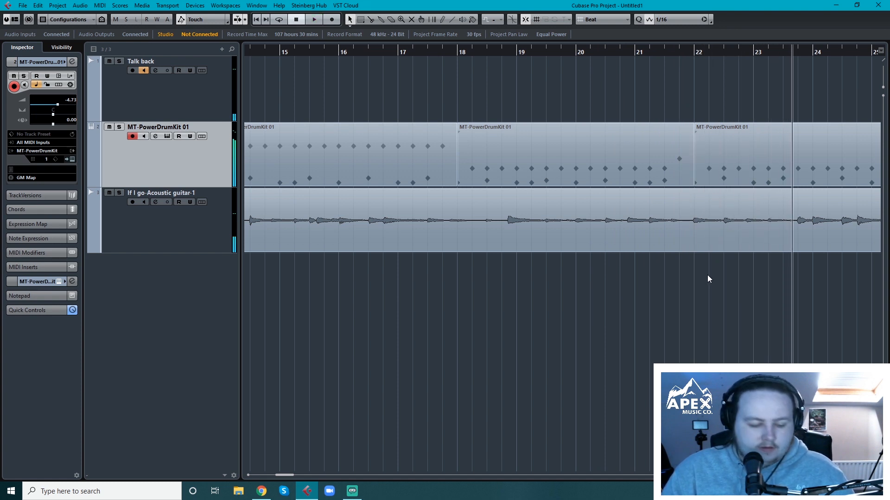
Step: Redo the deletion and duplication that replace the bar 22 drum part, and play from just before bar 22
left_click(38, 5)
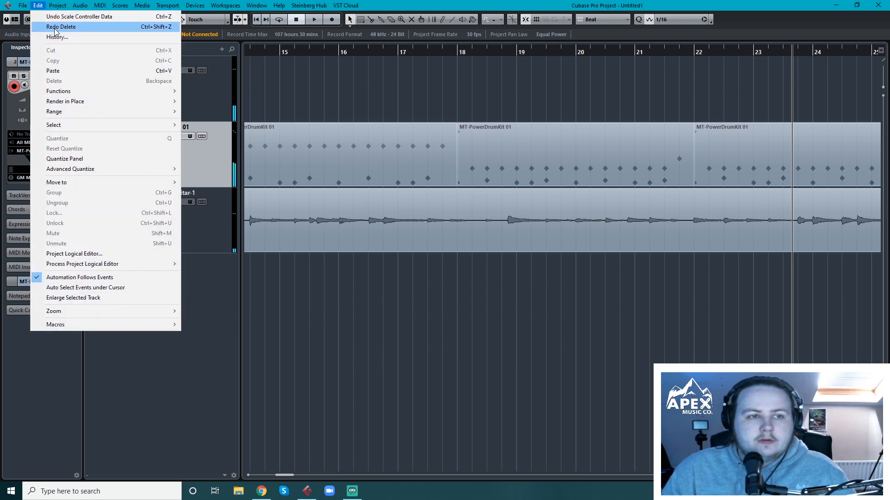
left_click(55, 16)
left_click(38, 5)
left_click(59, 27)
double_click(668, 52)
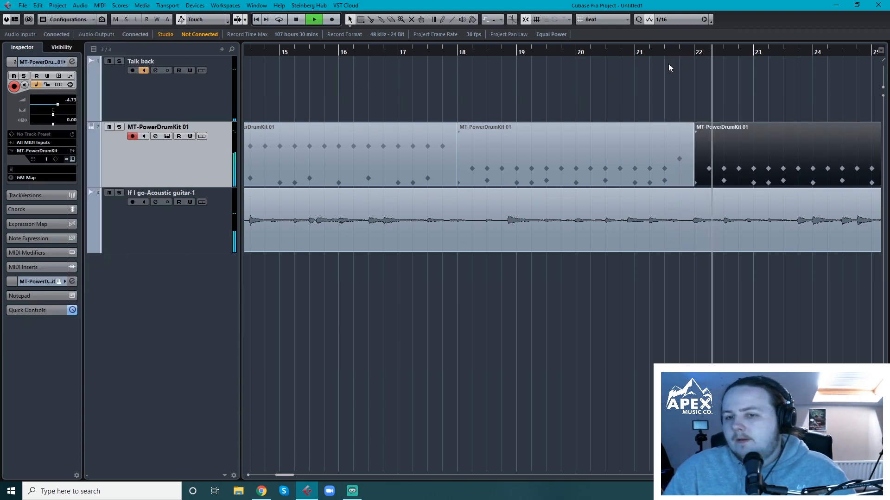
key("space")
Step: Set the velocity of the Crash Cymbal 2 note at bar 18 to 50, and play from just before it
double_click(489, 133)
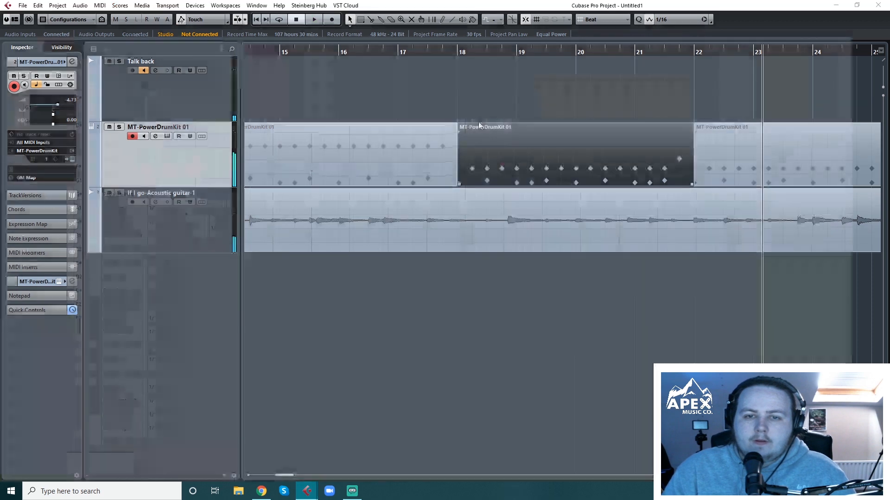
left_click_drag(232, 55, 160, 58)
left_click(320, 359)
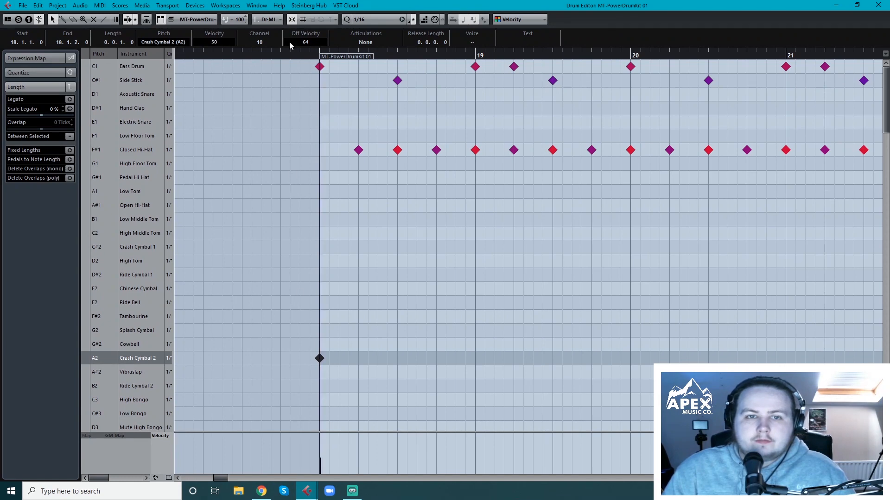
left_click(298, 57)
key("space")
left_click(878, 5)
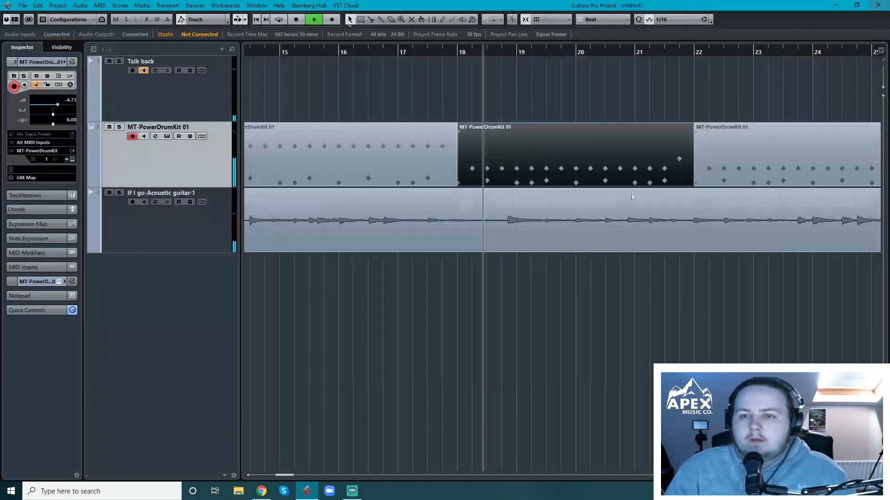
Step: Lower the velocity of the Crash Cymbal 2 note at bar 22 to about 75
double_click(707, 166)
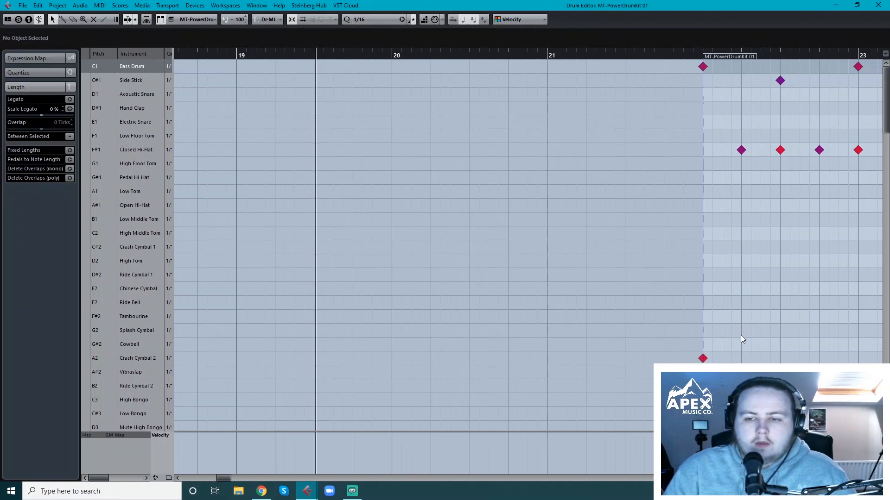
left_click(703, 358)
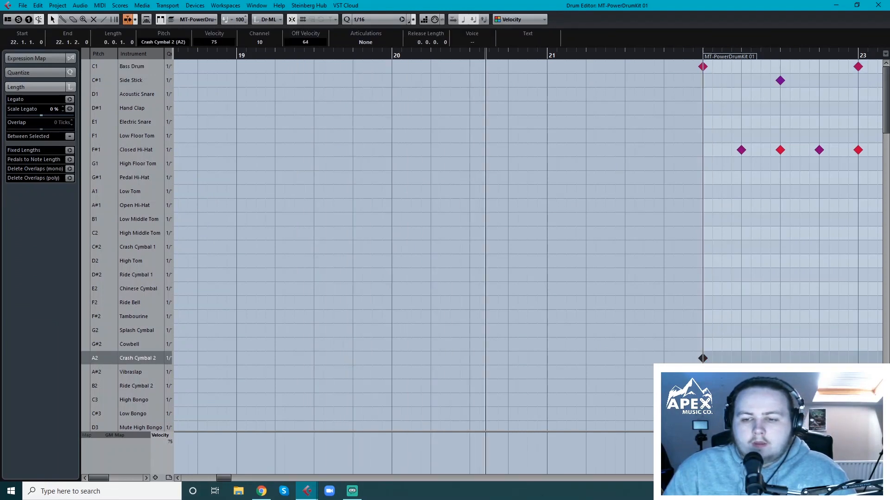
left_click(878, 6)
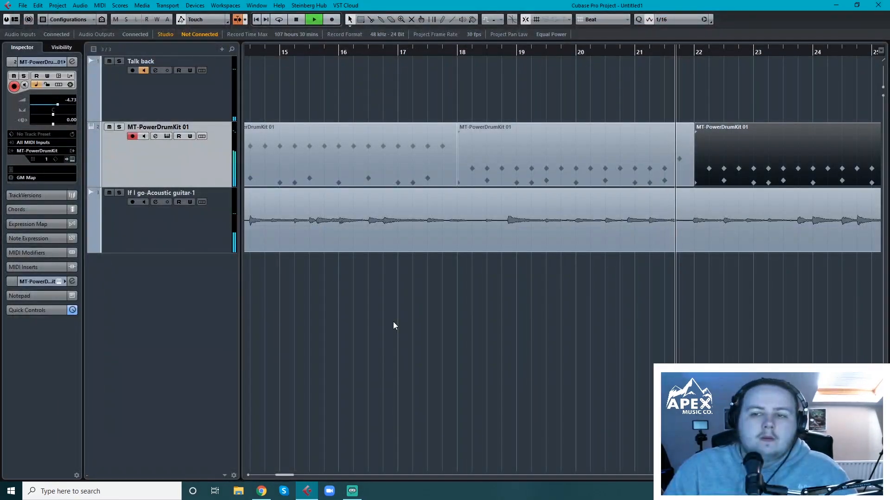
Step: Duplicate the two side-stick drum parts at bars 18 and 22 to bar 26, and play on through the copies
left_click_drag(290, 475, 299, 476)
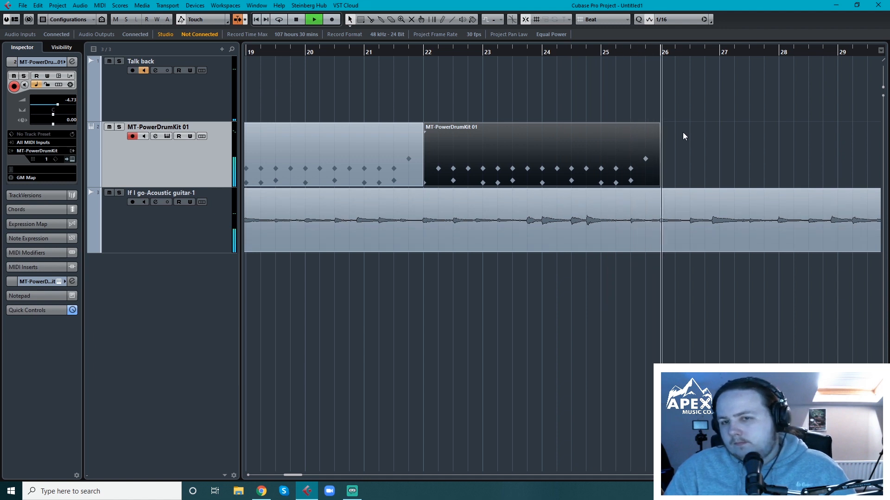
key("space")
left_click_drag(704, 140, 418, 165)
left_click(662, 54)
key("ctrl+v")
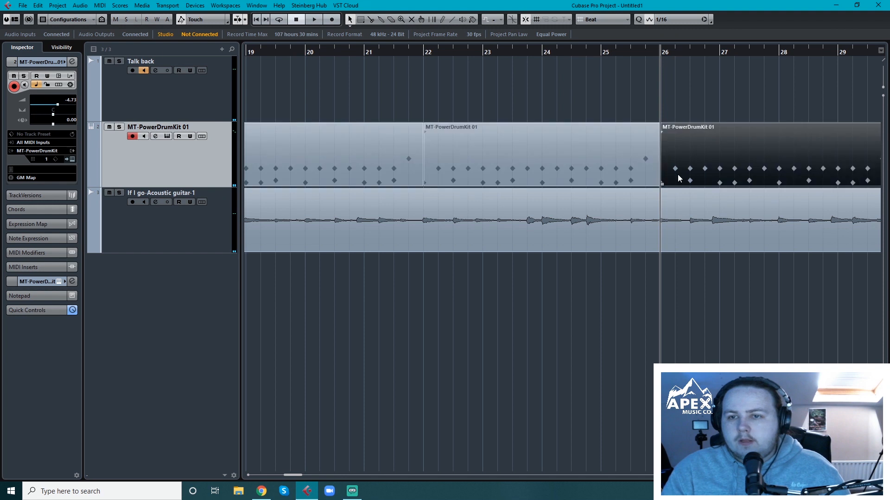
key("space")
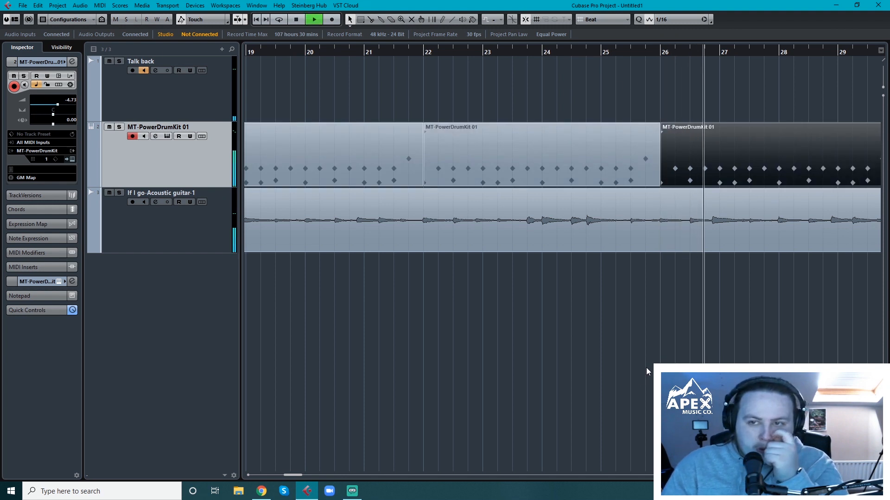
key("g")
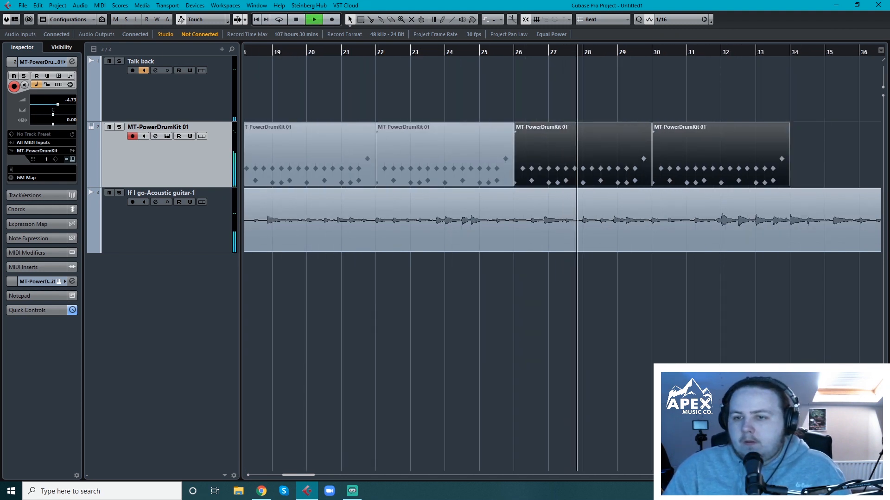
scroll(312, 477, "right", 3)
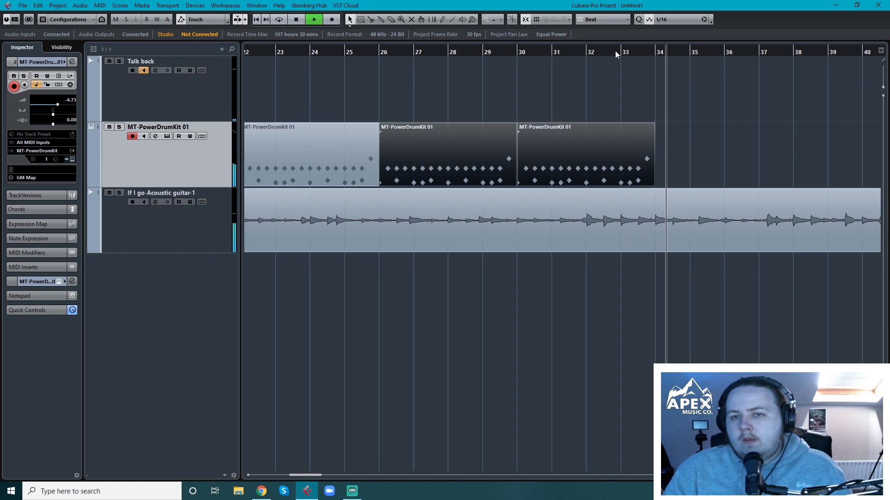
Step: Open the drum part at bar 30 and move its Closed Hi-Hat notes from bar 32 onward to Open Hi-Hat
key("space")
left_click(598, 52)
left_click(583, 53)
double_click(616, 149)
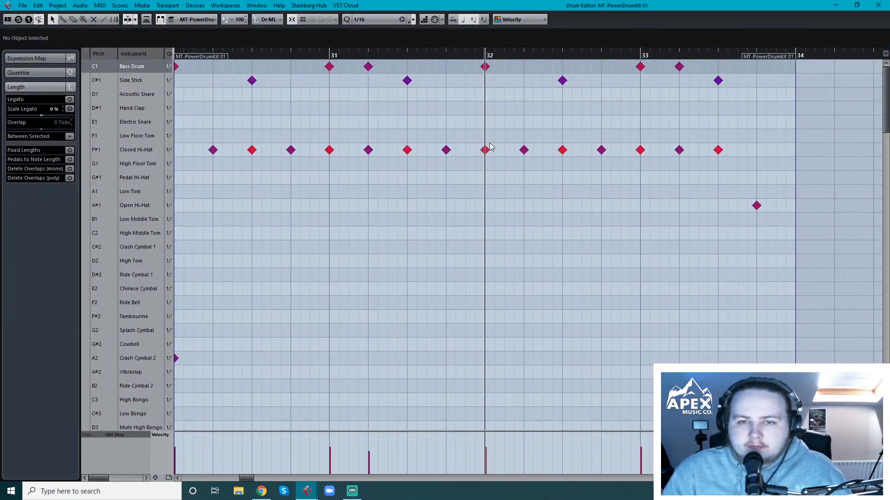
left_click_drag(551, 171, 747, 163)
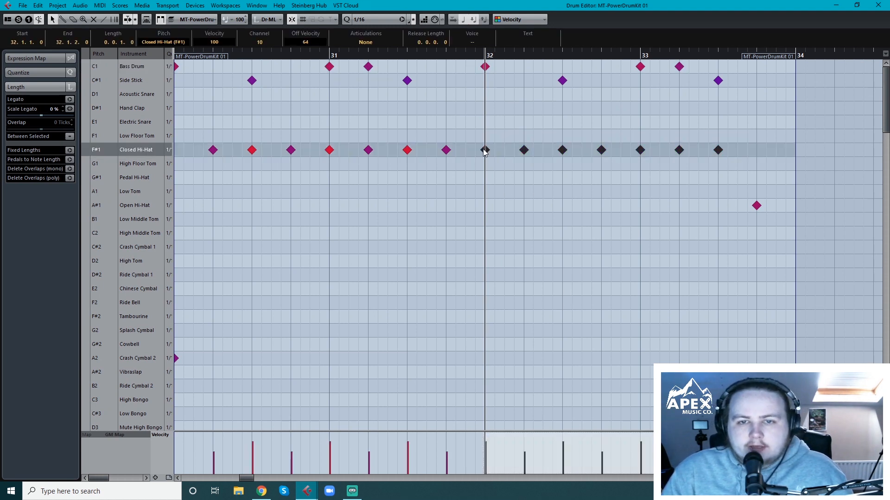
left_click_drag(486, 173, 487, 207)
left_click(765, 269)
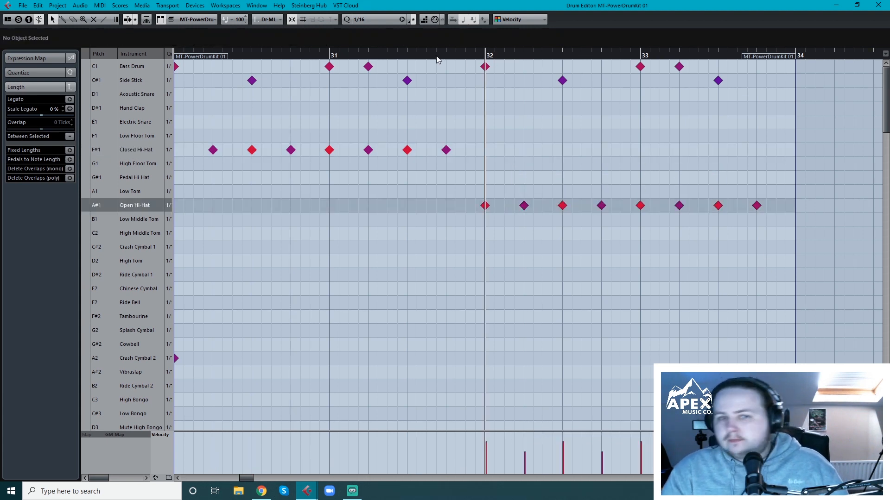
Step: Play from bar 31 and move the first Open Hi-Hat note at bar 32 to Crash Cymbal 1
left_click(330, 57)
key("space")
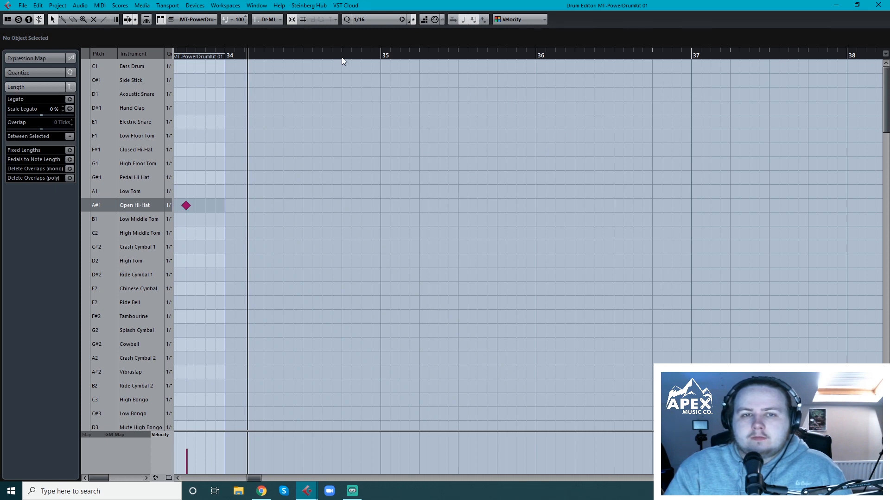
left_click_drag(341, 57, 297, 65)
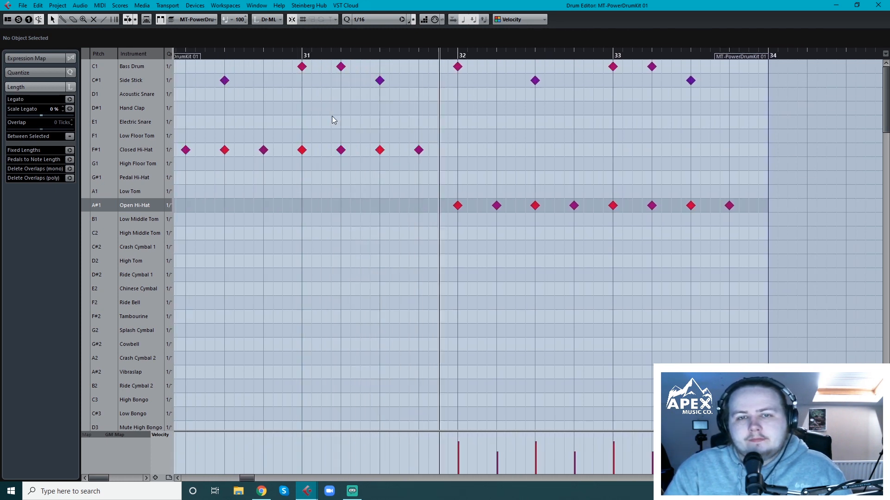
left_click(458, 206)
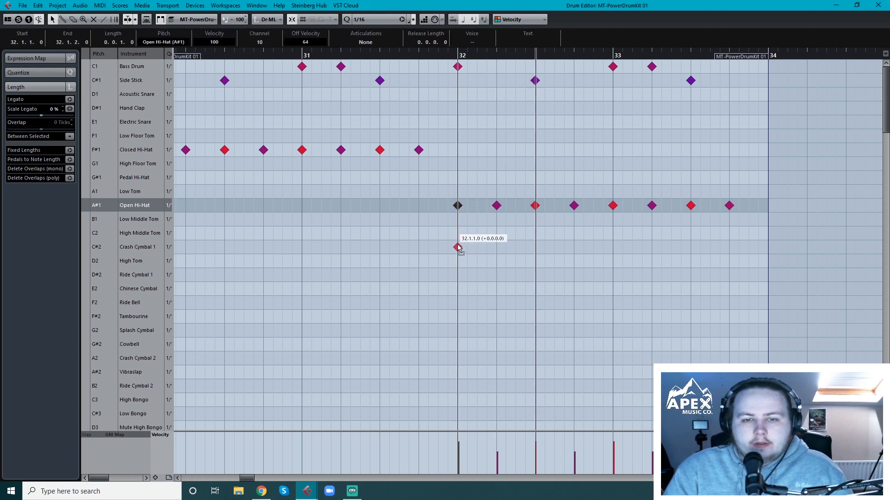
left_click_drag(458, 248, 458, 247)
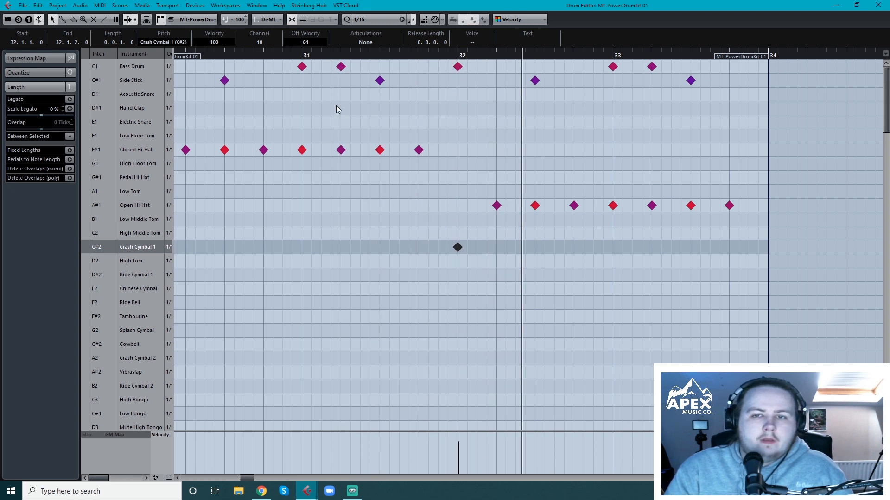
Step: Move the Side Stick notes in bars 32 and 33 to Acoustic Snare, and raise the velocity of those bars' Bass Drum notes
left_click_drag(504, 107, 694, 94)
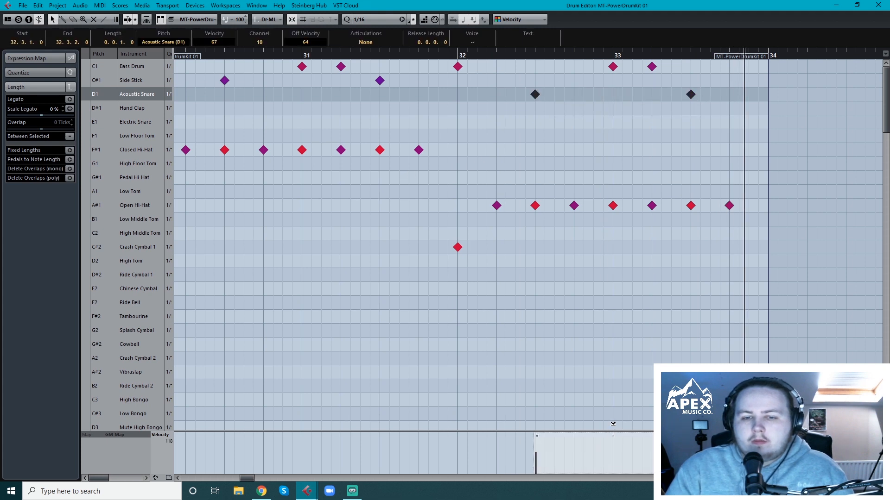
left_click(447, 61)
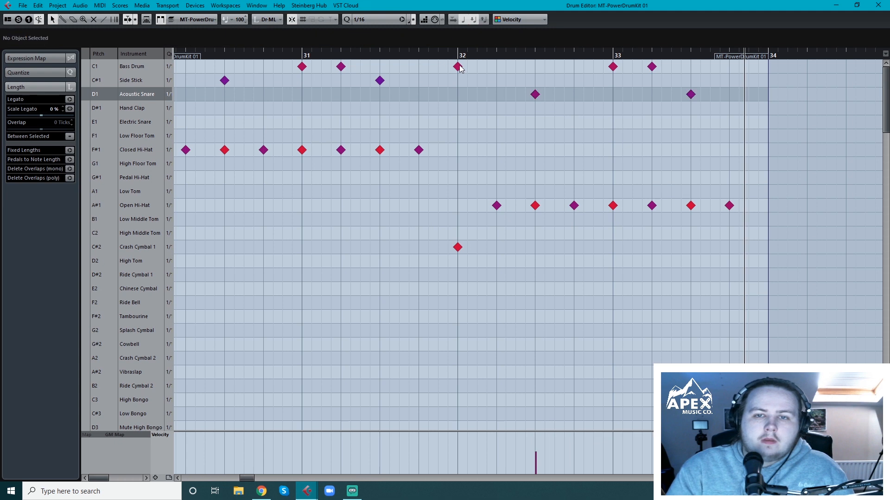
left_click_drag(685, 71, 685, 69)
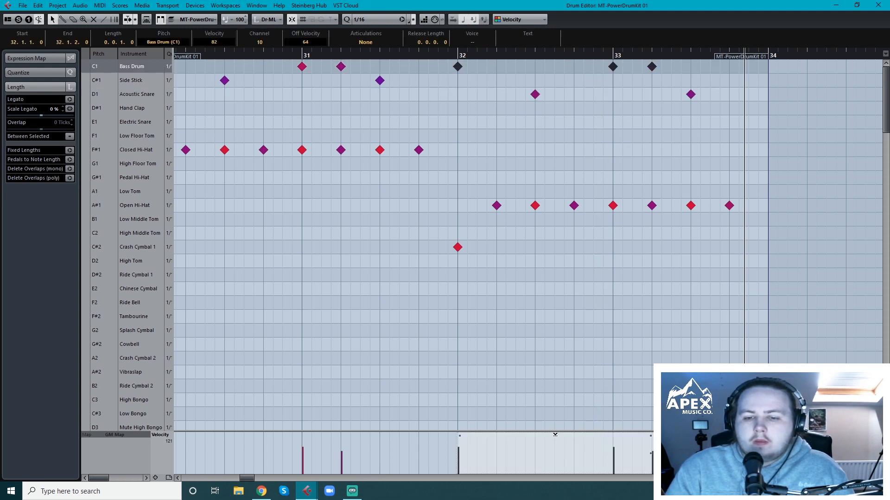
left_click(546, 355)
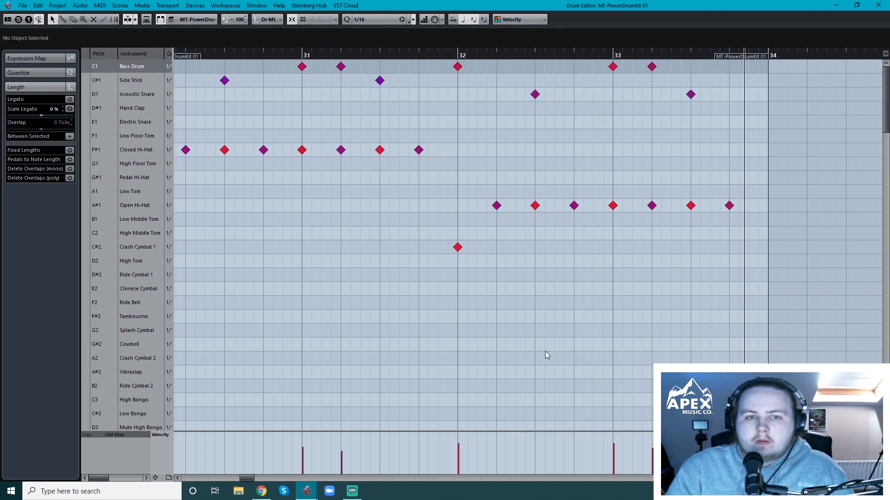
Step: Play the edited drum part from bar 31 and replay the end of bar 33
left_click(344, 57)
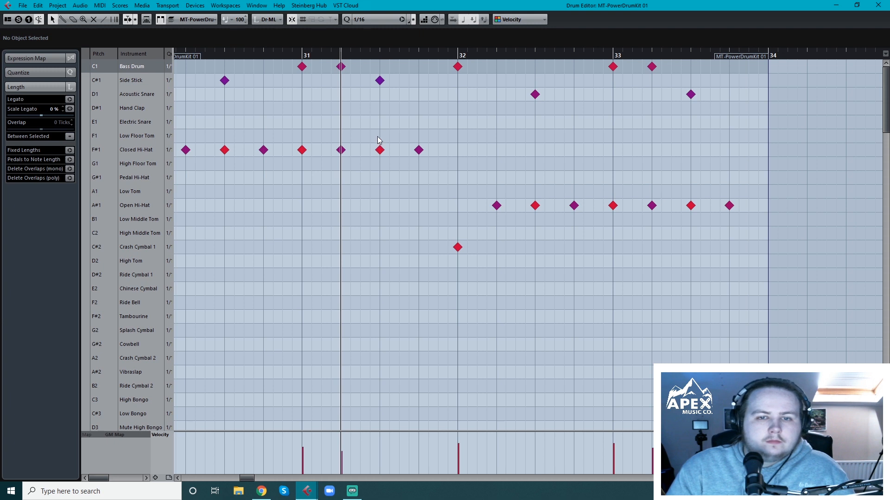
left_click(306, 56)
key("space")
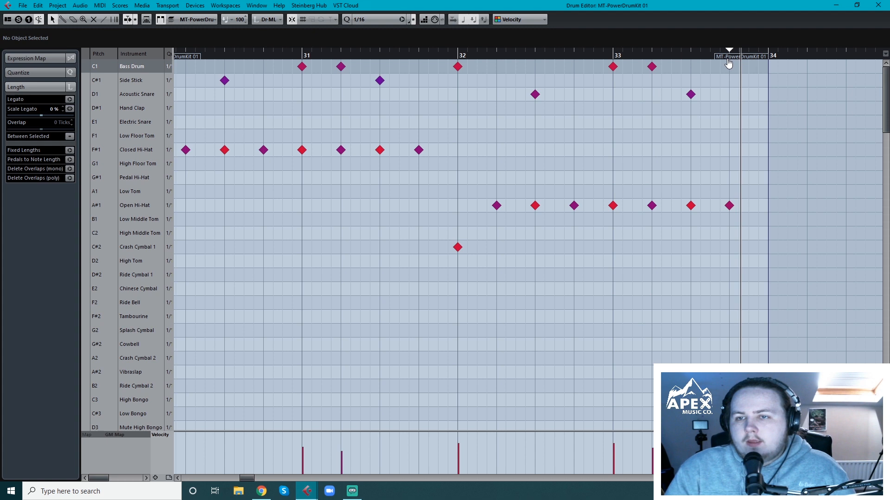
left_click(690, 55)
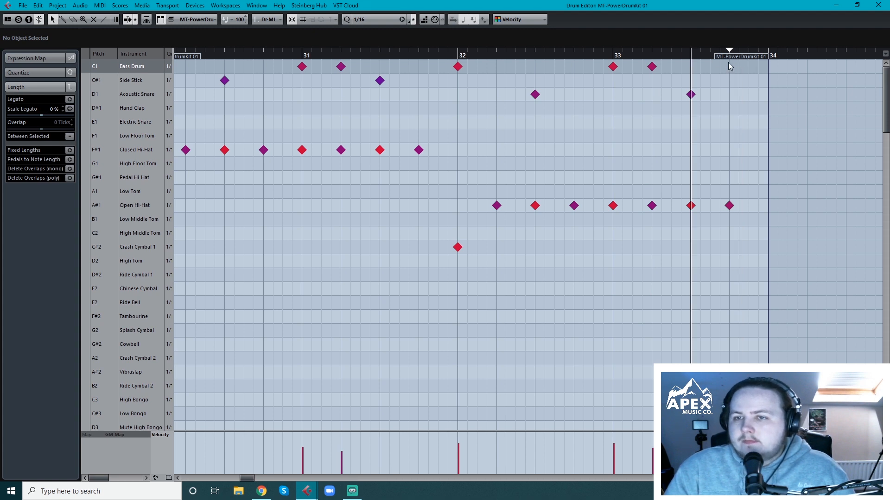
left_click(650, 58)
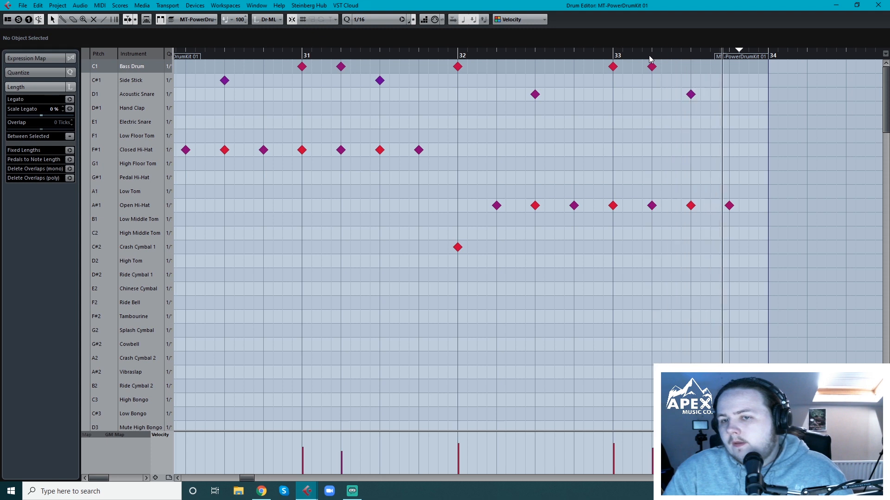
Step: Replace the last Open Hi-Hat note in bar 33 with two Acoustic Snare notes, the second at velocity 71, and play the fill
left_click(729, 205)
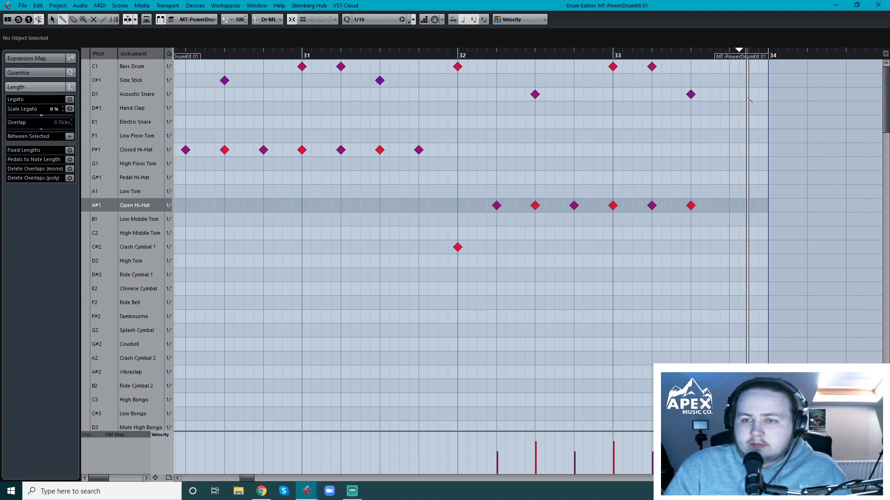
left_click(730, 95)
left_click(749, 95)
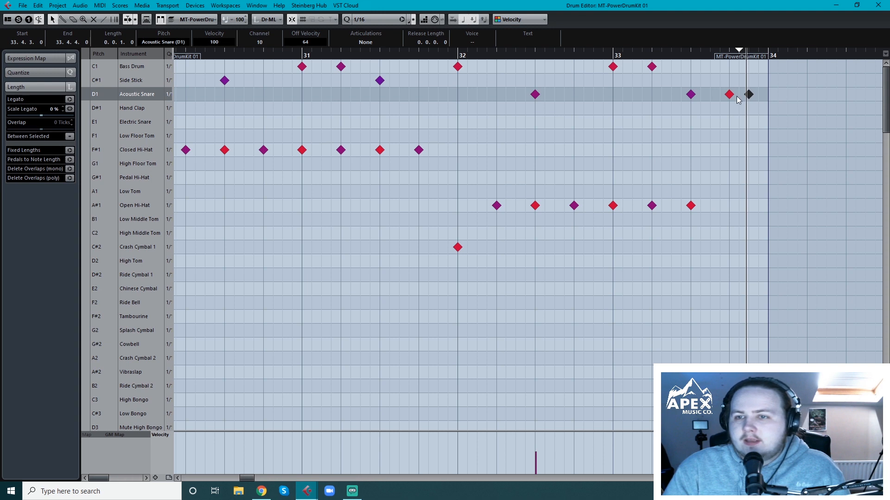
left_click(707, 50)
left_click(594, 59)
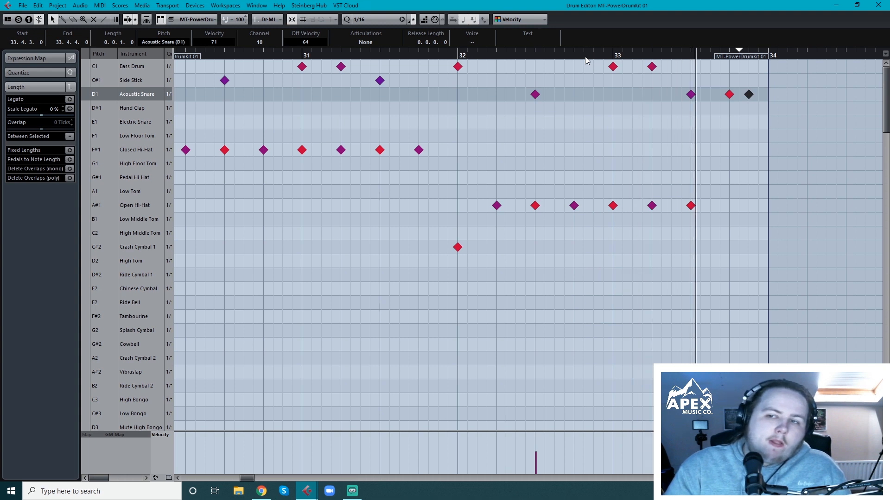
Step: Close the drum editor and copy the ride drum part at bar 14 to bar 34
left_click(878, 5)
left_click_drag(308, 477, 283, 477)
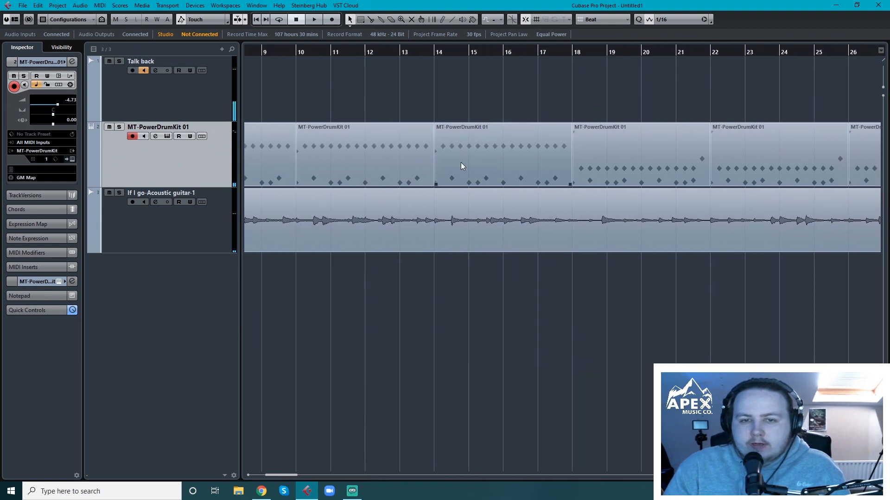
left_click(504, 146)
left_click_drag(298, 471, 330, 477)
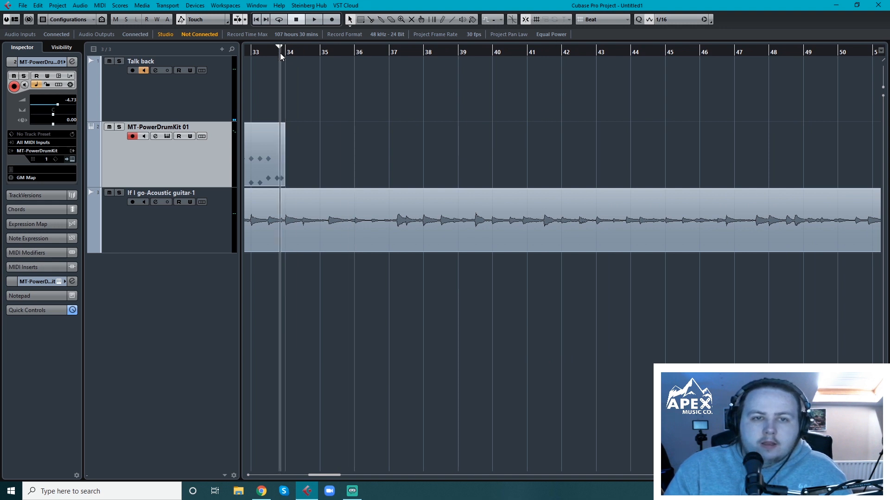
left_click_drag(280, 50, 342, 83)
key("ctrl+v")
Step: Play the transition from the bar 33 snare fill into the ride part at bar 34
left_click_drag(286, 51, 199, 47)
key("space")
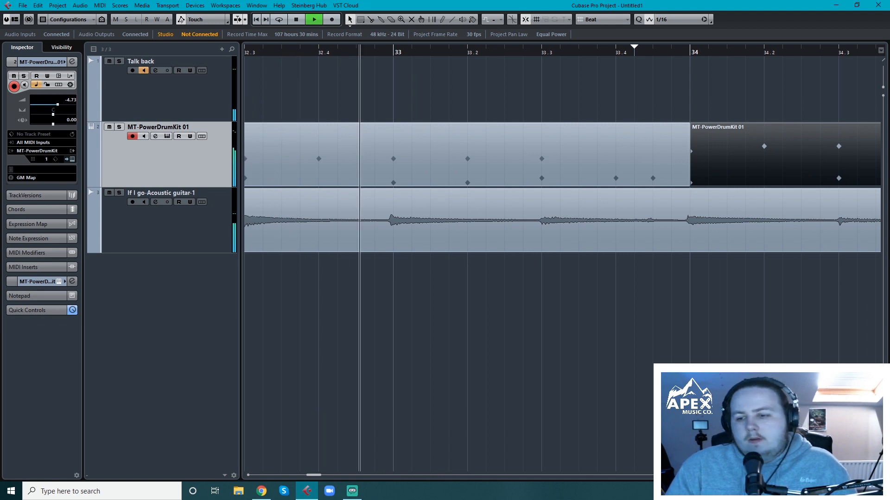
key("g")
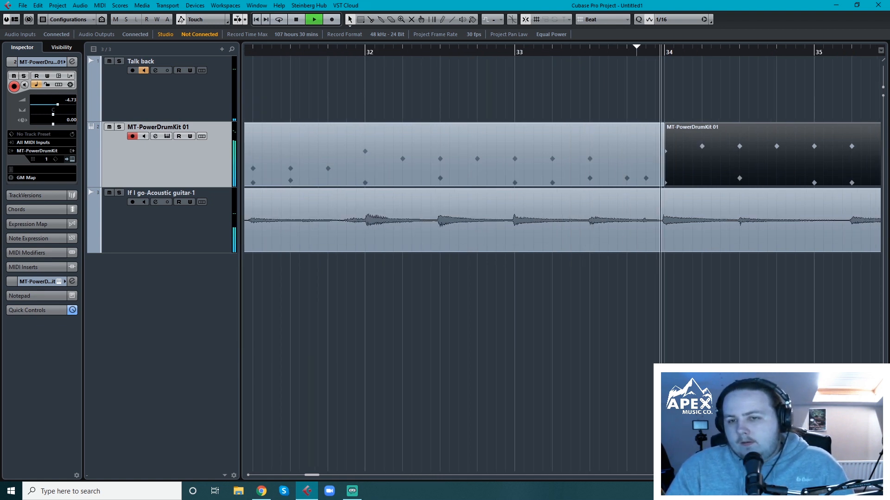
key("g")
key("g")
key("g")
key("g")
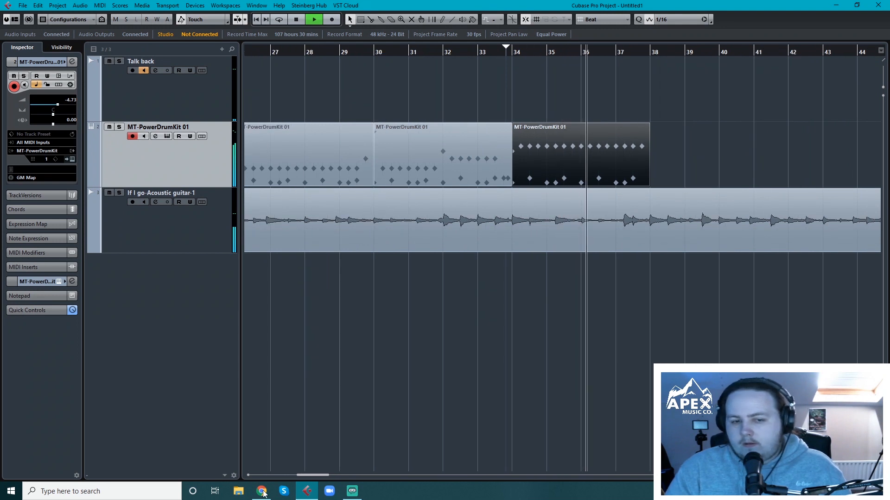
Step: Stop playback and paste another copy of the ride drum part at bar 38
key("space")
left_click(651, 55)
key("ctrl+v")
left_click(727, 92)
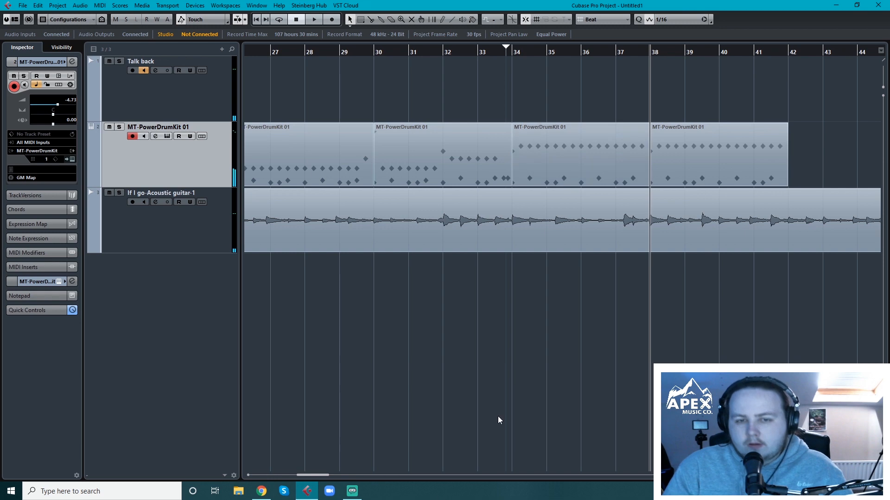
Step: Open the first drum part at bar 2 in the drum editor and play it from just before its start
left_click_drag(317, 475, 279, 438)
left_click_drag(272, 61, 290, 55)
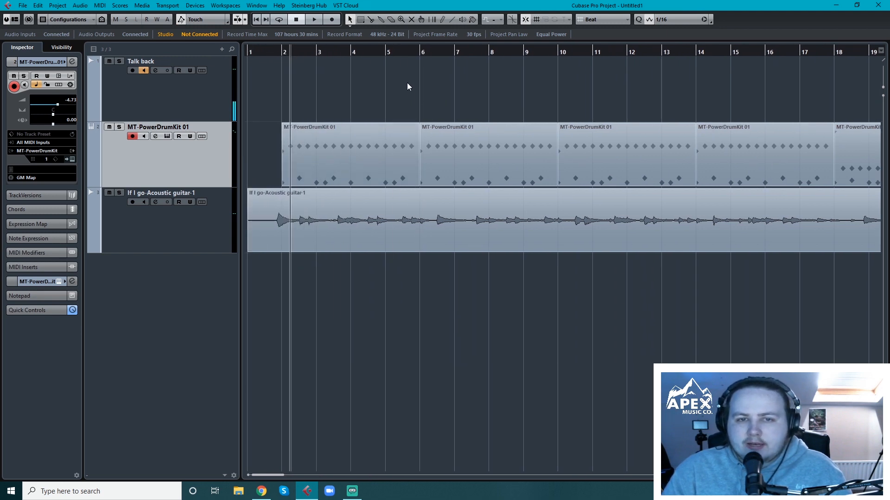
double_click(309, 185)
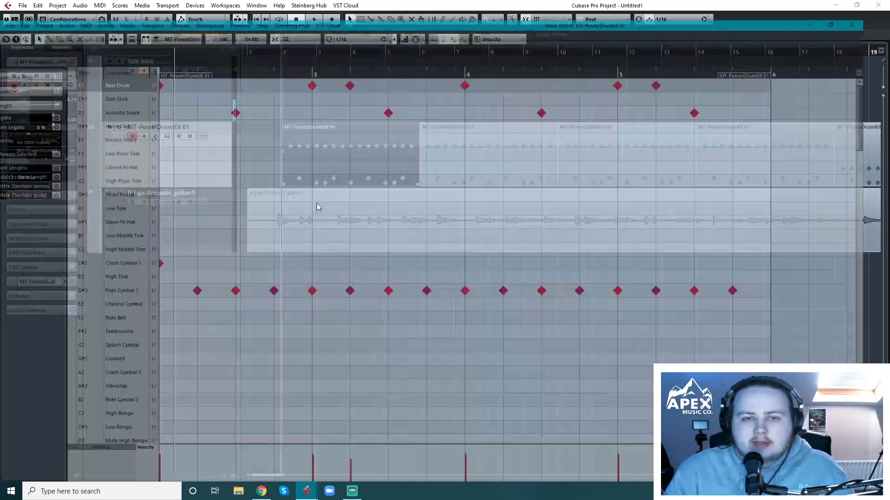
mouse_move(281, 53)
left_mouse_down()
mouse_move(176, 52)
mouse_move(272, 59)
left_mouse_up()
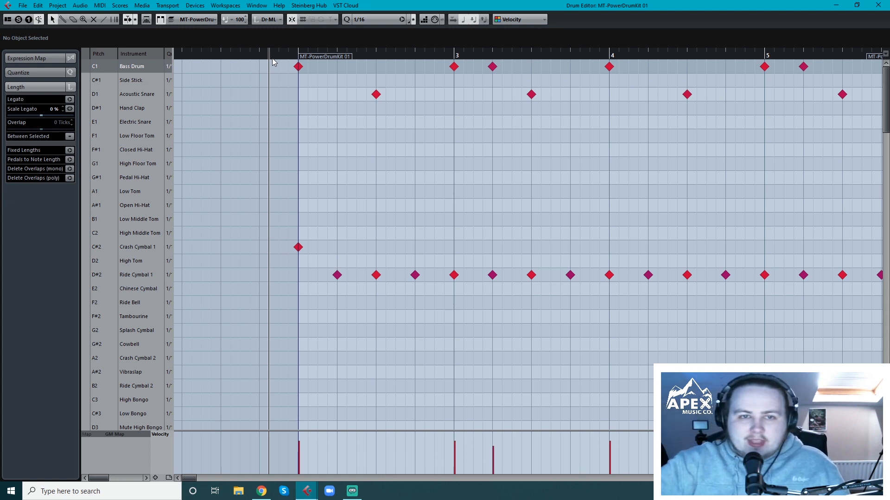
key("space")
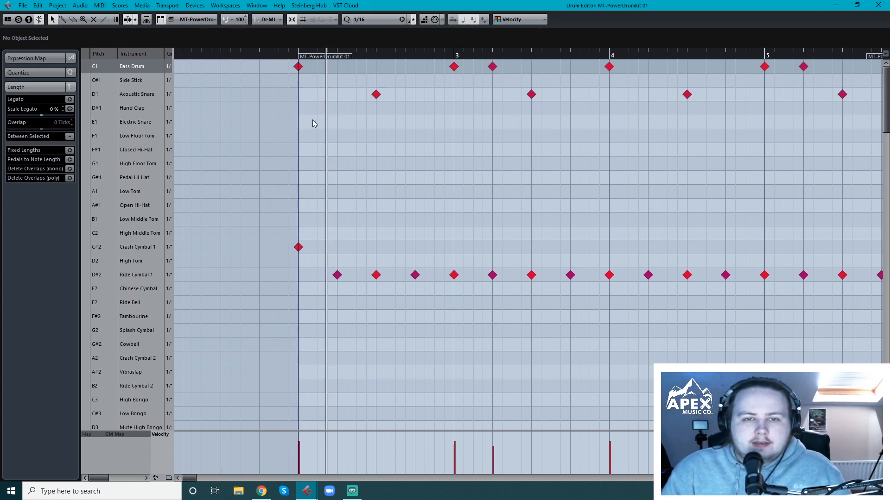
key("space")
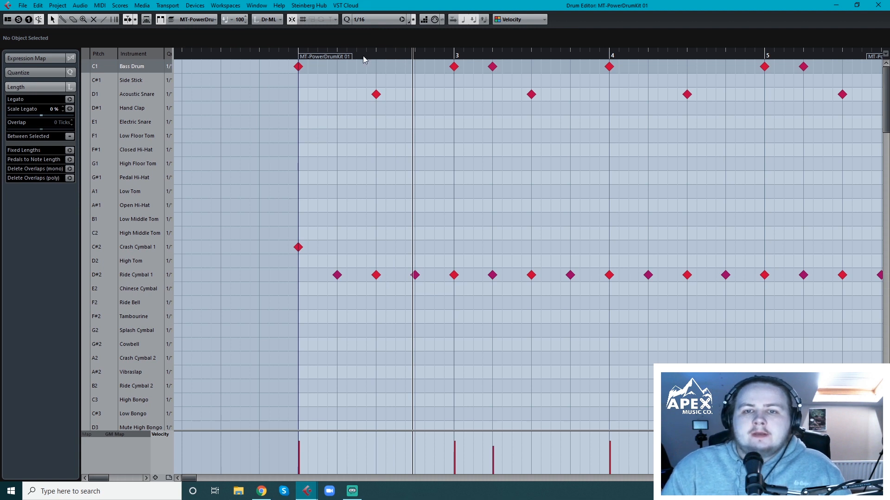
left_click(287, 58)
key("space")
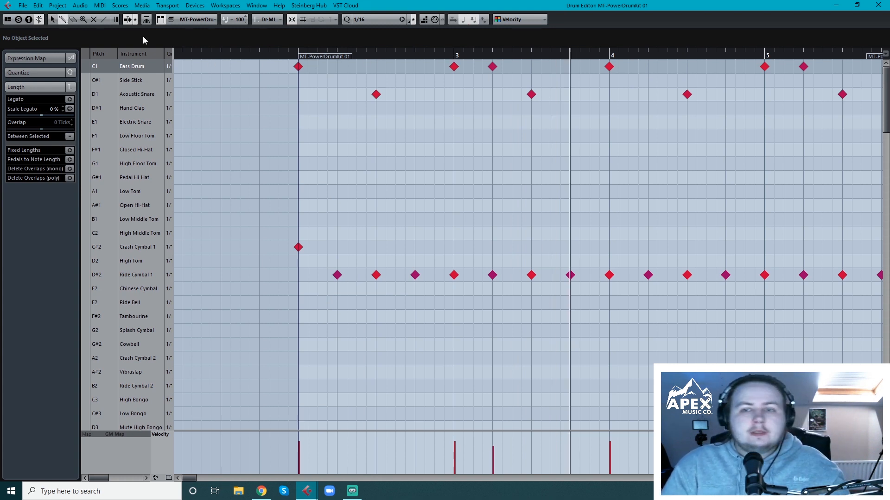
Step: Add Acoustic Snare notes at 3.4.1 and 3.4.3, lower their velocity with the first at 44, and play them from mid-bar 3
left_click(570, 94)
left_click(589, 94)
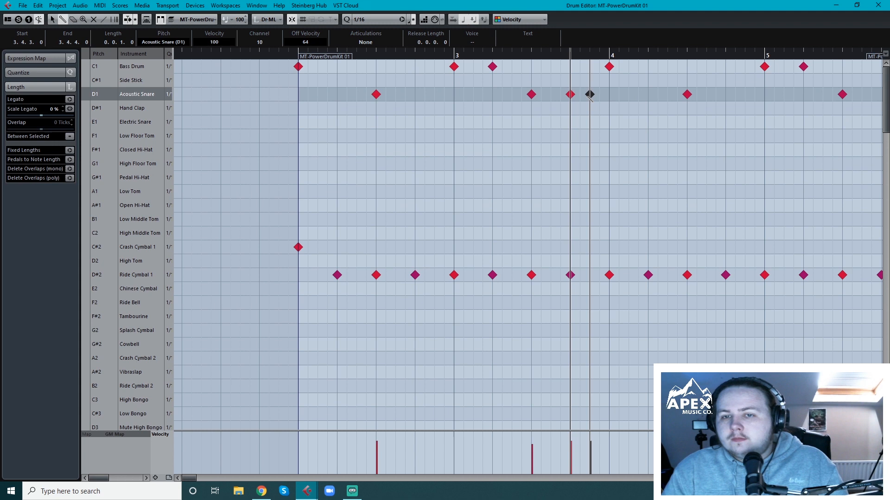
left_click_drag(595, 78, 563, 99)
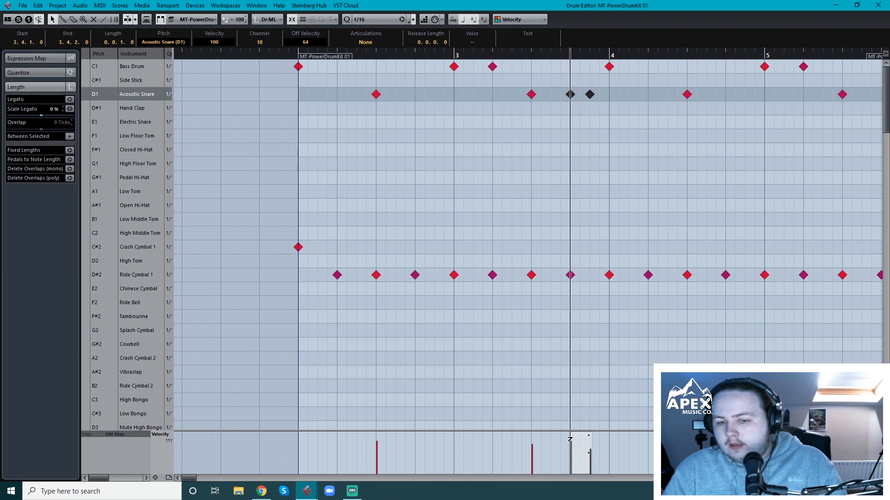
left_click_drag(570, 452, 570, 456)
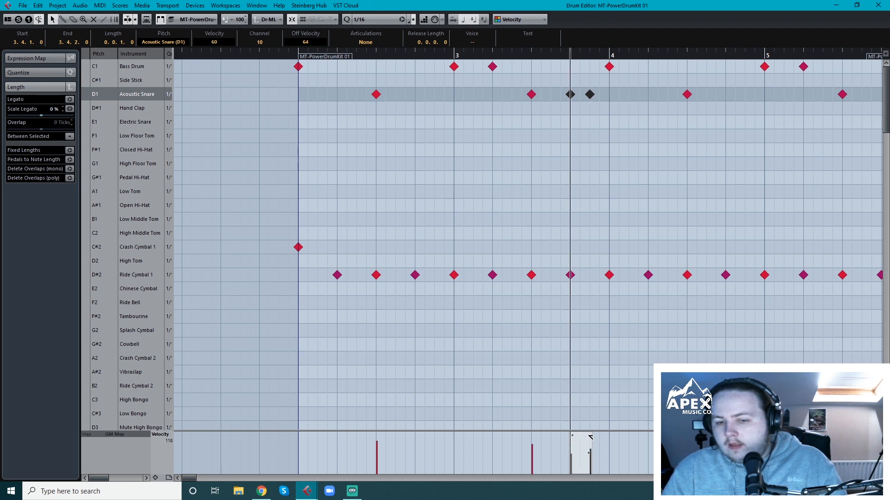
left_click(521, 52)
key("space")
key("space")
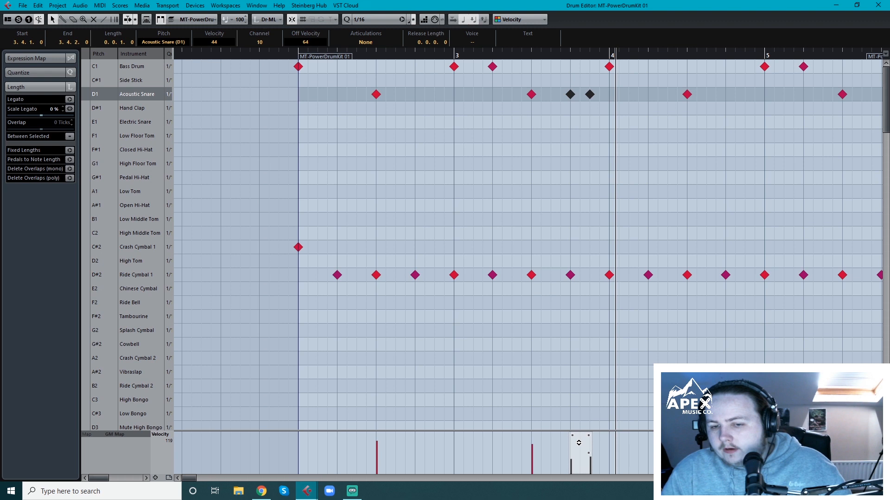
Step: Play the part from bar 2, lower the two added snare notes so the first has velocity 33, and replay from bar 3
left_click(298, 57)
key("space")
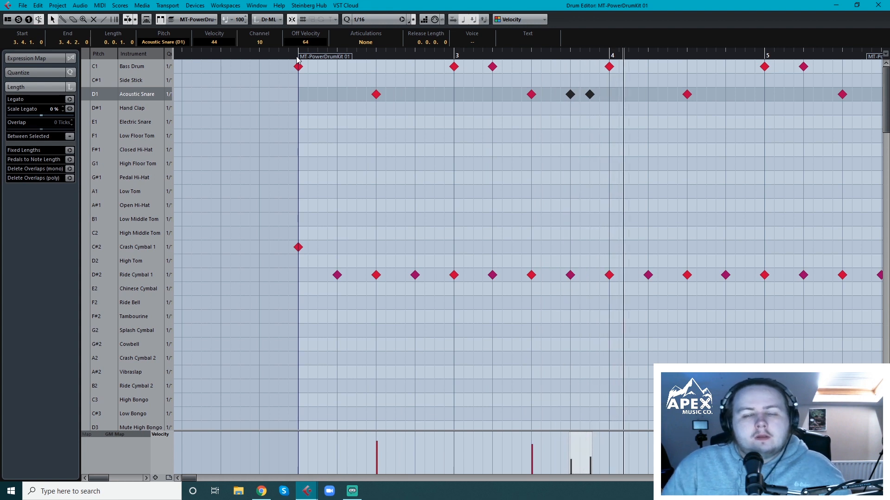
left_click(537, 180)
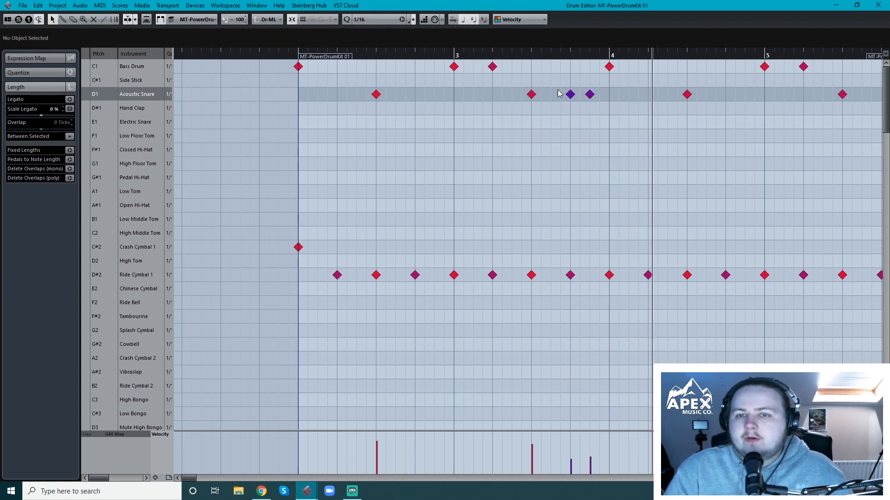
left_click_drag(575, 96, 591, 125)
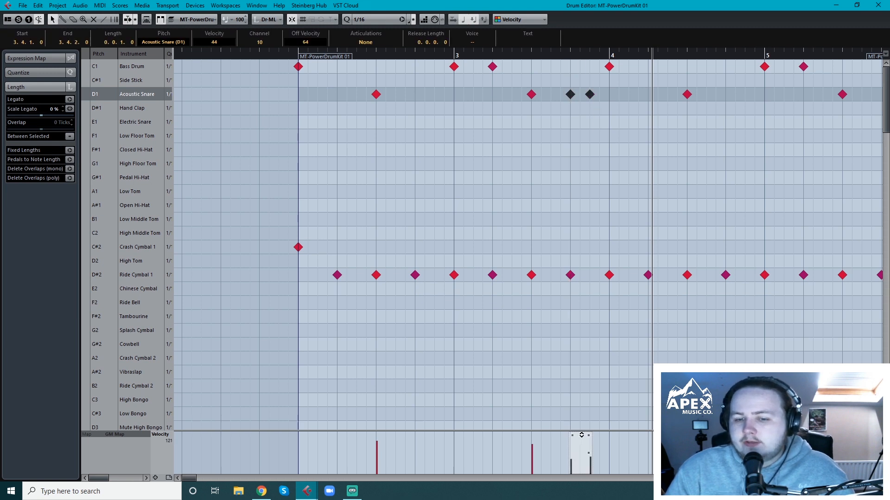
left_click(451, 57)
key("space")
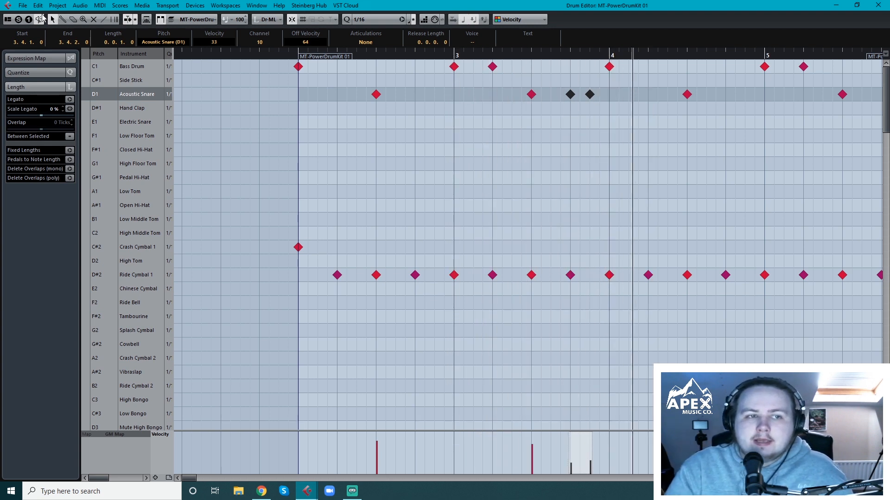
Step: Copy the two quiet bar 3 snare notes and play the part from its start, closing the drum editor
left_click_drag(561, 118, 602, 89)
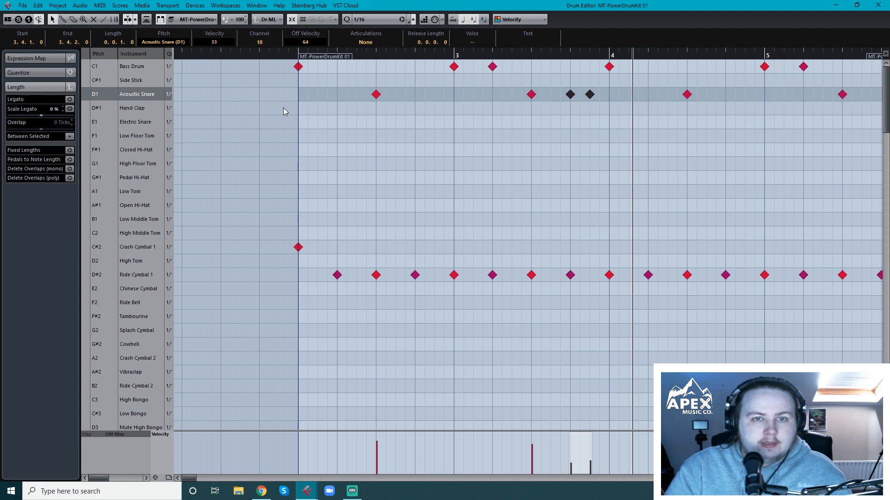
left_click(290, 59)
key("space")
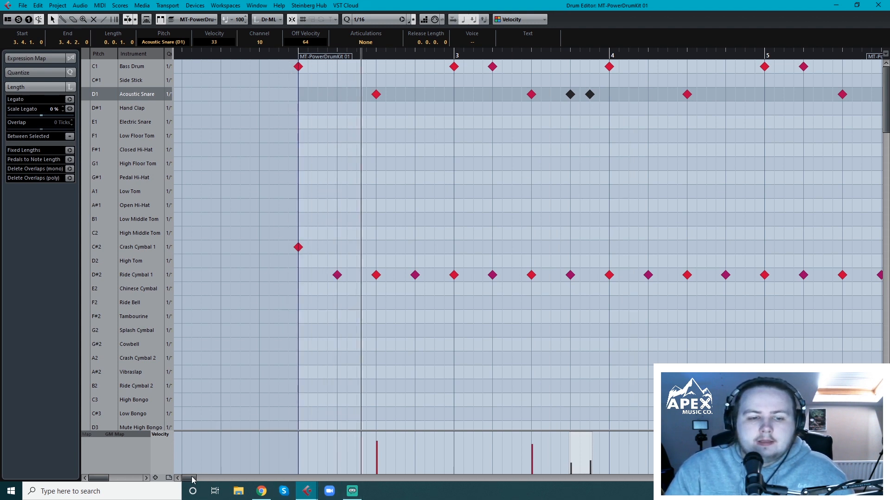
left_click_drag(191, 477, 193, 478)
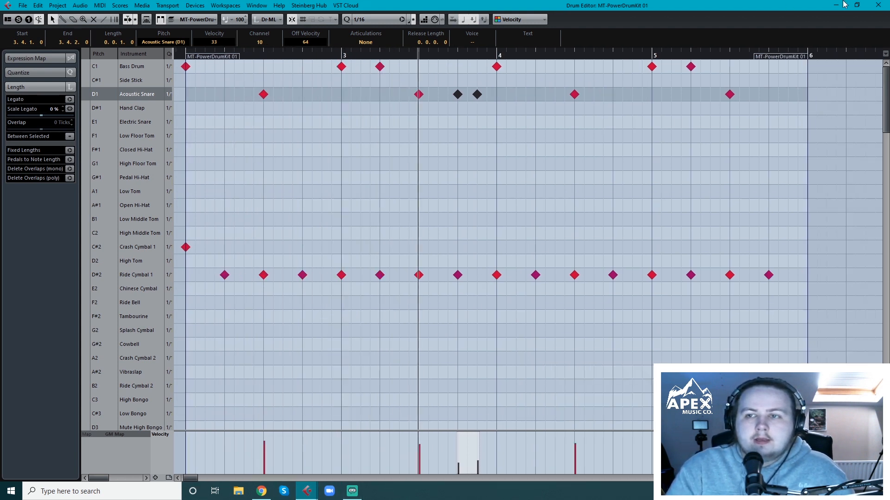
left_click(875, 4)
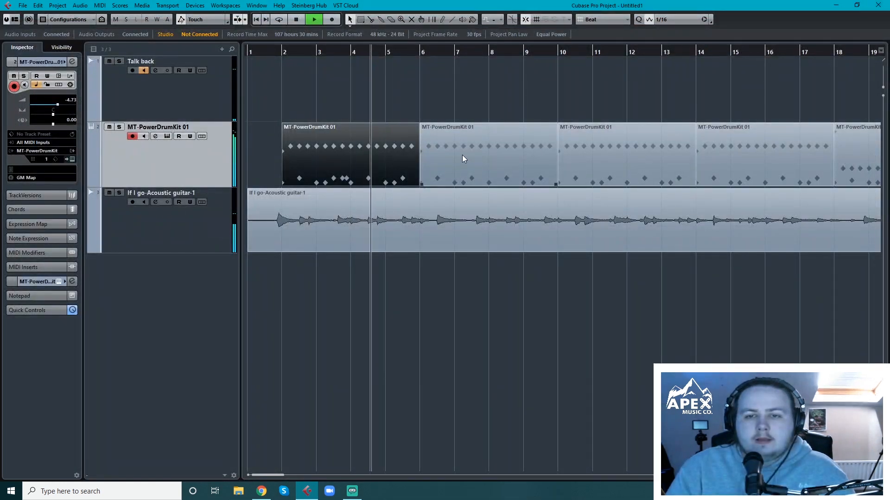
key("space")
Step: Reopen the first drum part, paste the two quiet snare notes on beat 4 of bar 5, and play them before closing the editor
double_click(399, 151)
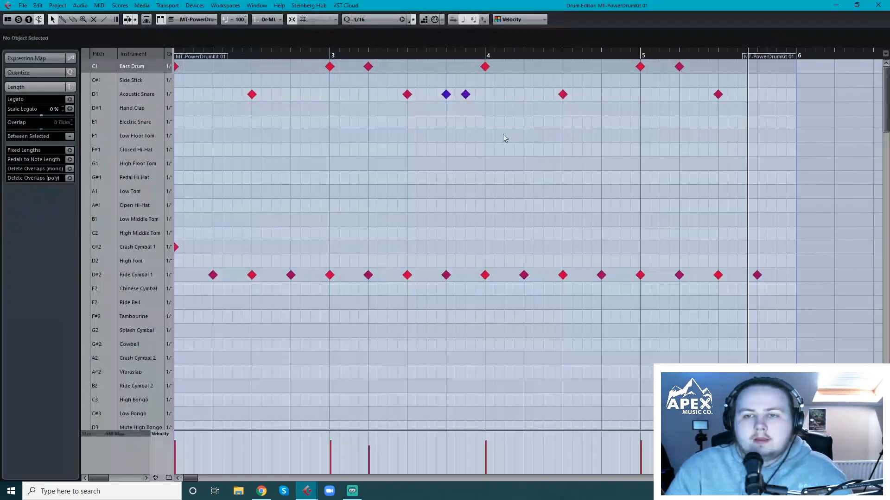
left_click(738, 56)
left_click(757, 49)
key("ctrl+v")
key("space")
key("space")
left_click(879, 5)
Step: Replace the three drum parts at bars 6, 10 and 14 with copies of the edited first part
left_click_drag(492, 86, 732, 177)
key("Delete")
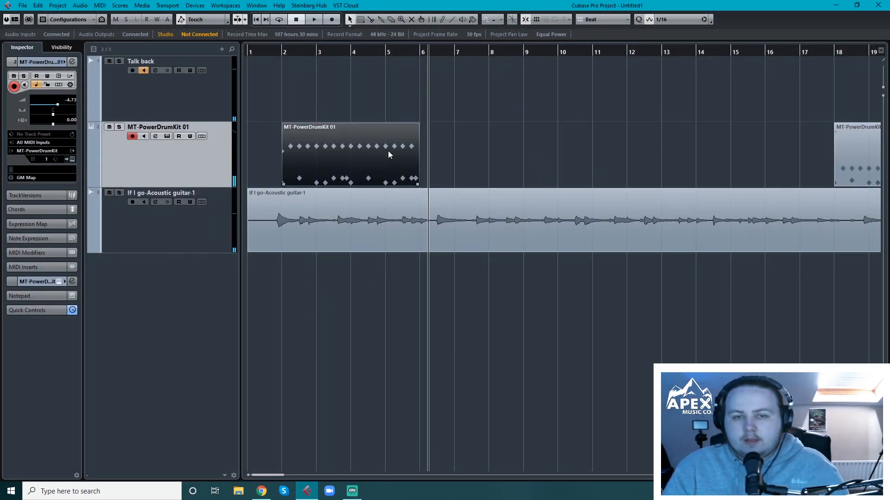
left_click(423, 52)
key("ctrl+v")
left_click(563, 54)
key("ctrl+v")
left_click(700, 53)
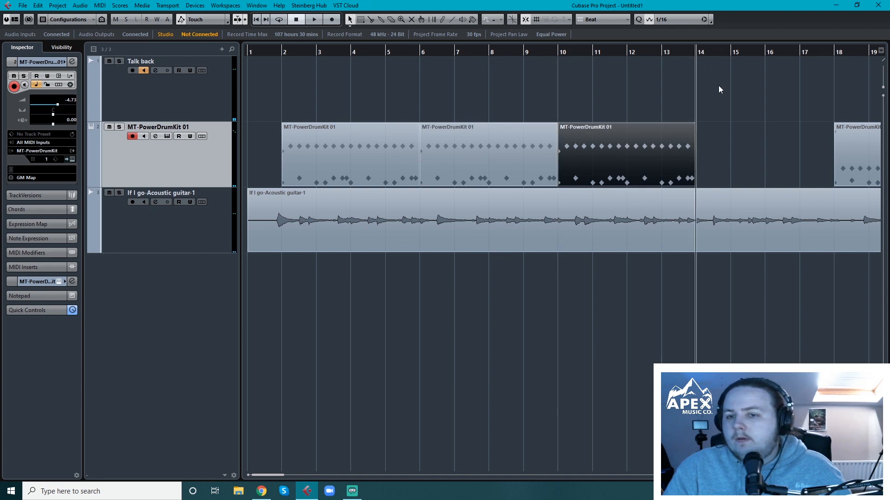
key("ctrl+v")
Step: Play the arrangement onward from bar 14 into the side-stick section and stop just before bar 22
key("space")
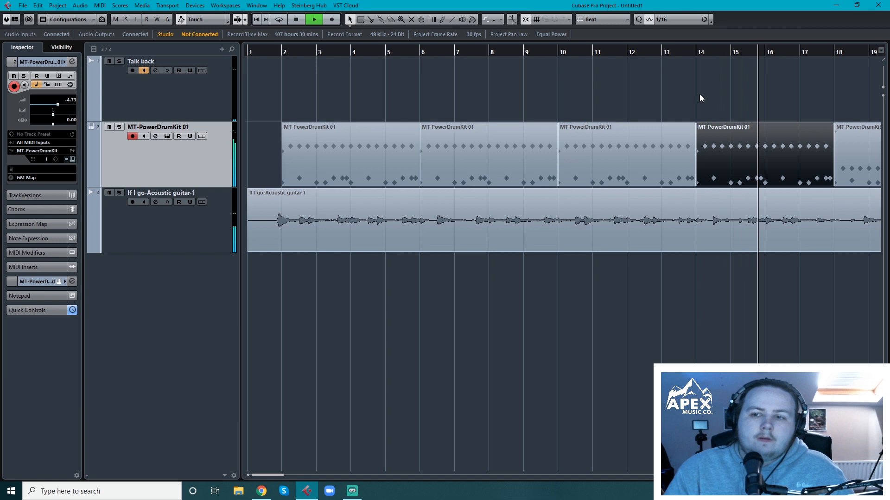
left_click_drag(272, 474, 296, 474)
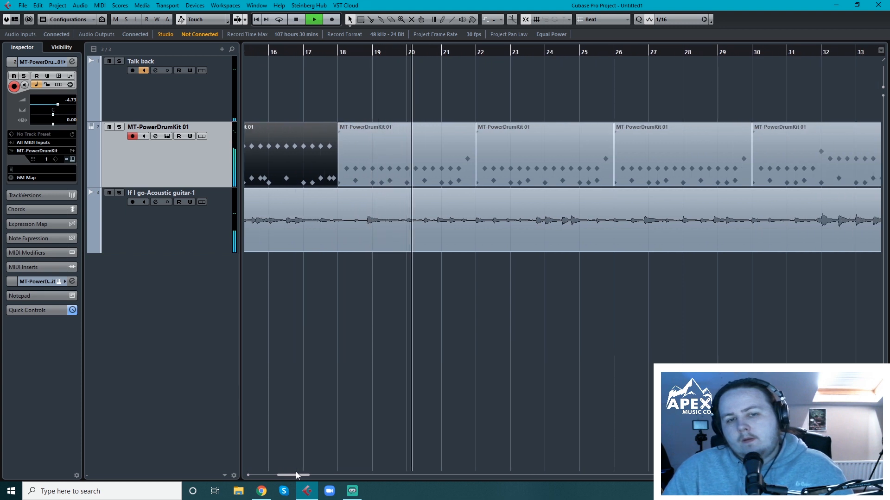
left_click_drag(295, 472, 303, 471)
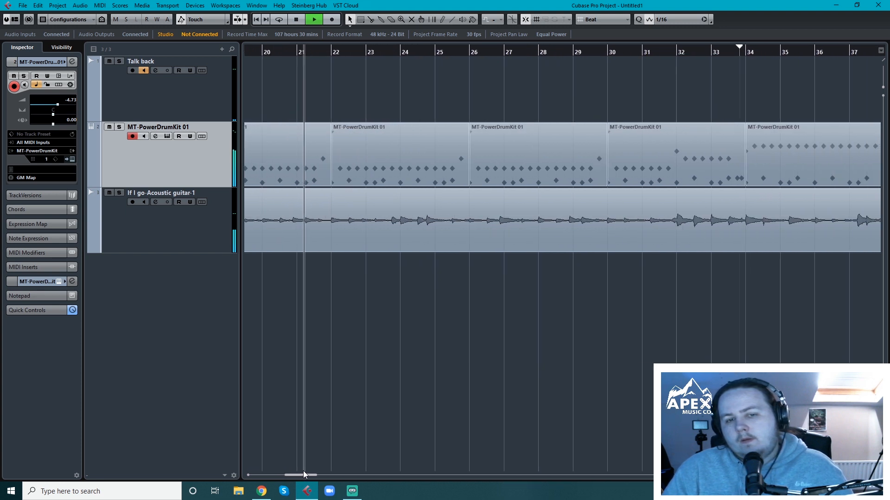
key("space")
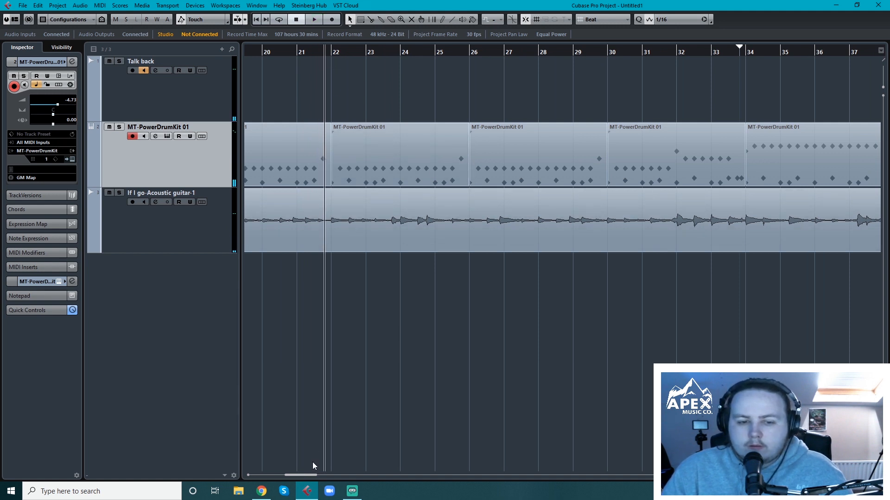
Step: In the drum part at bar 22, replace the open hi-hat ending bar 25 with High Middle Tom notes at 25.4.1 and 25.4.3
double_click(453, 160)
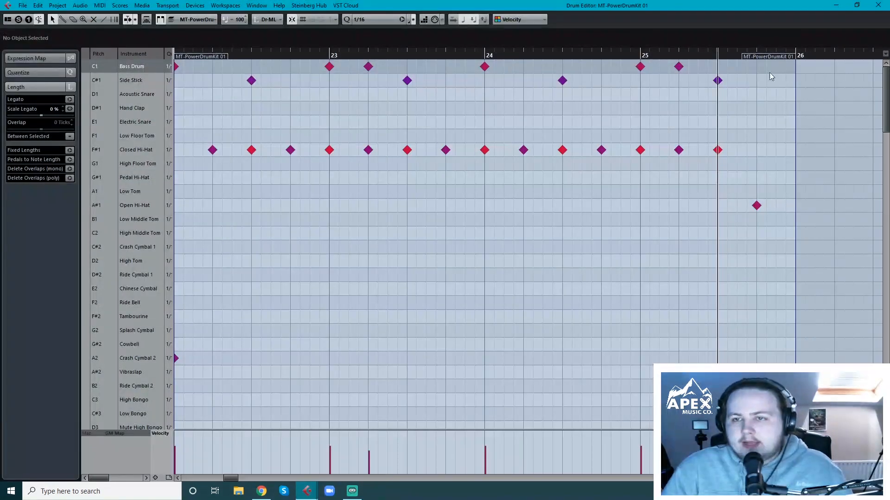
left_click(642, 55)
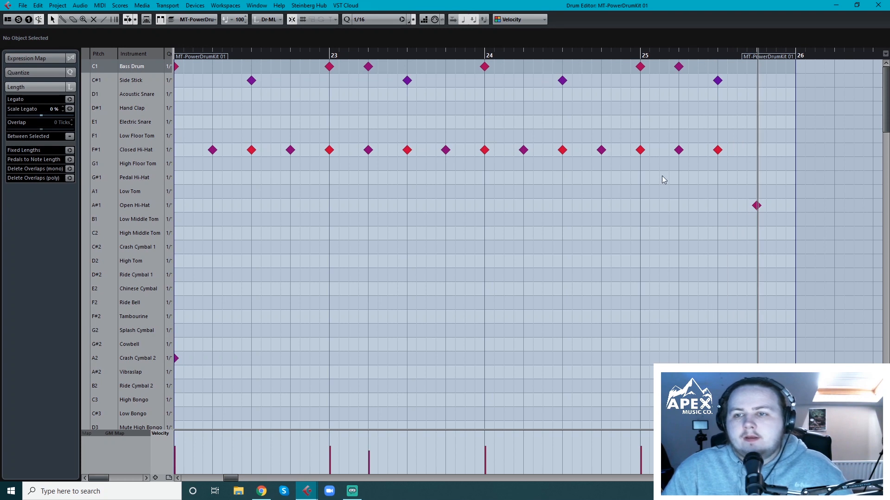
left_click(756, 206)
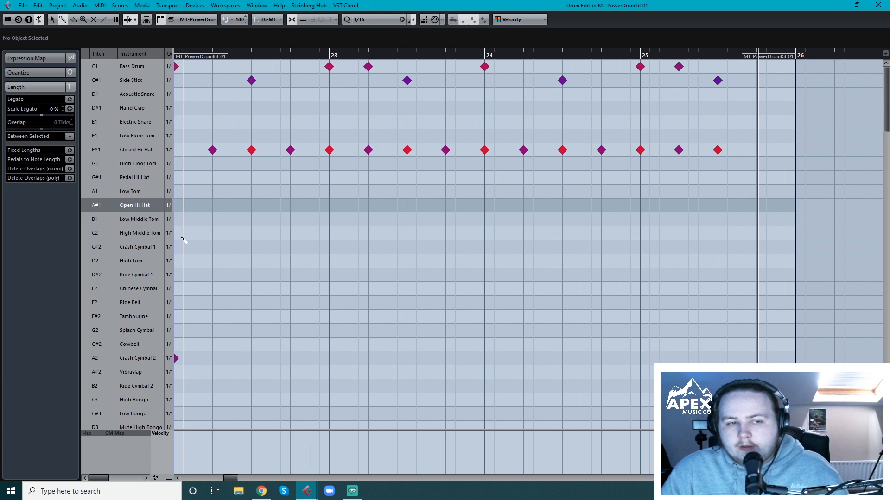
left_click(759, 233)
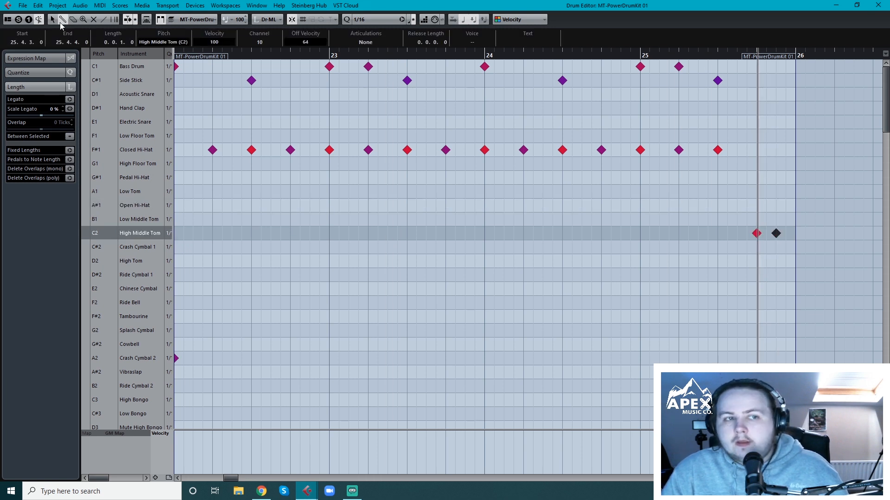
Step: Lower the two High Middle Tom notes' velocity to 51 and play the fill from bar 25
left_click_drag(723, 267, 792, 232)
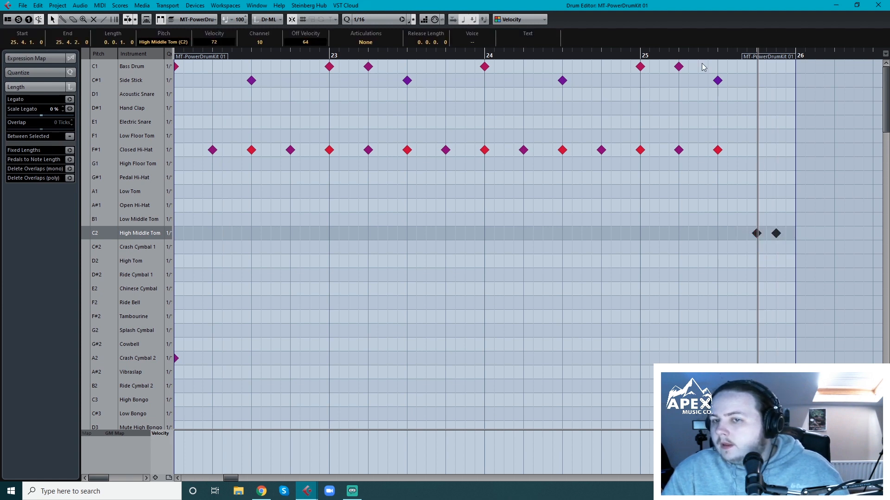
key("space")
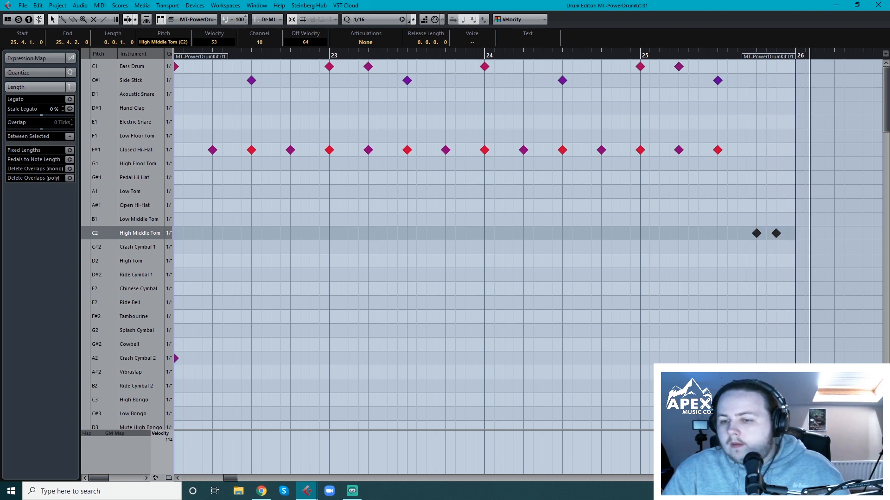
left_click(642, 57)
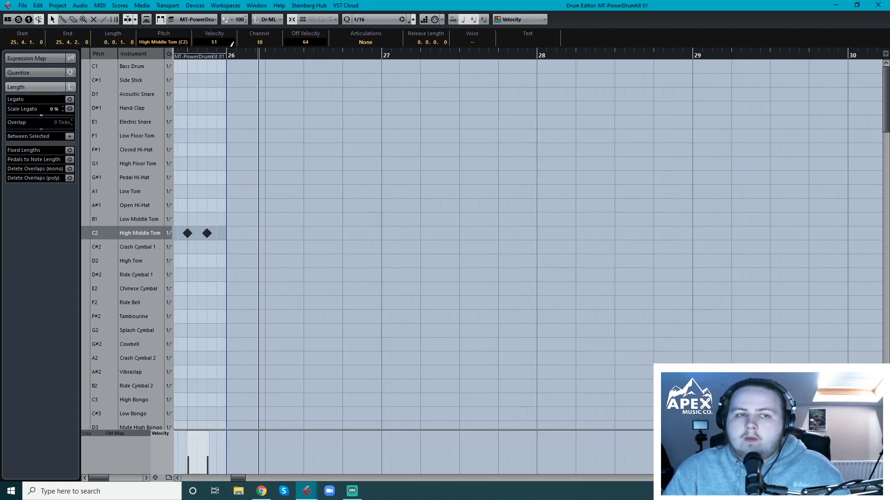
Step: Move the second tom note at 25.4.3 to the Low Middle Tom, play the fill and close the drum editor
left_click_drag(239, 54, 179, 70)
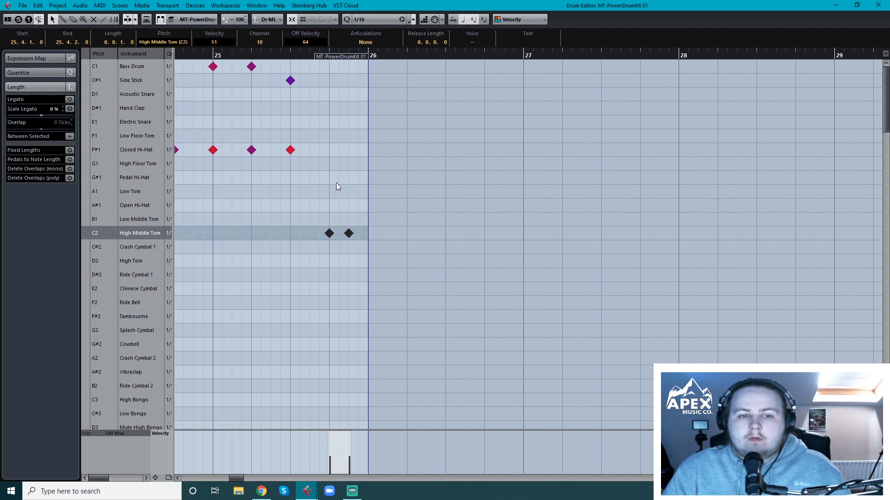
left_click(361, 220)
left_click_drag(350, 234, 350, 220)
left_click(280, 56)
key("space")
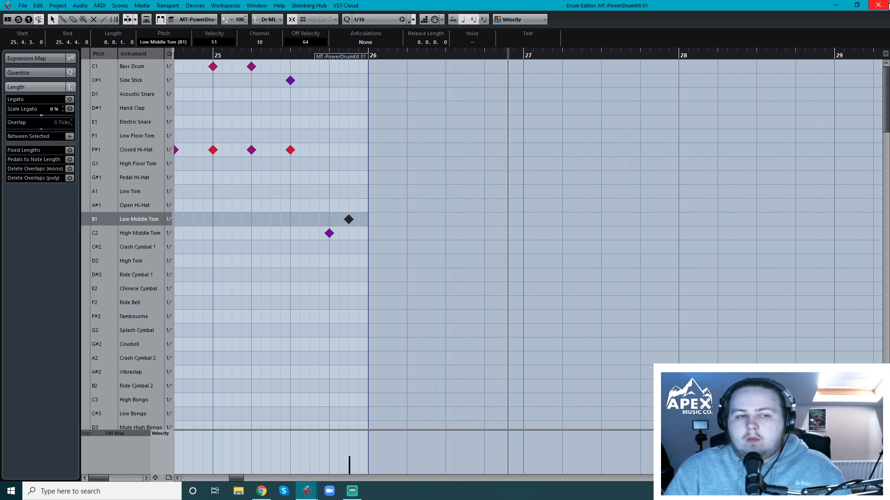
left_click(878, 5)
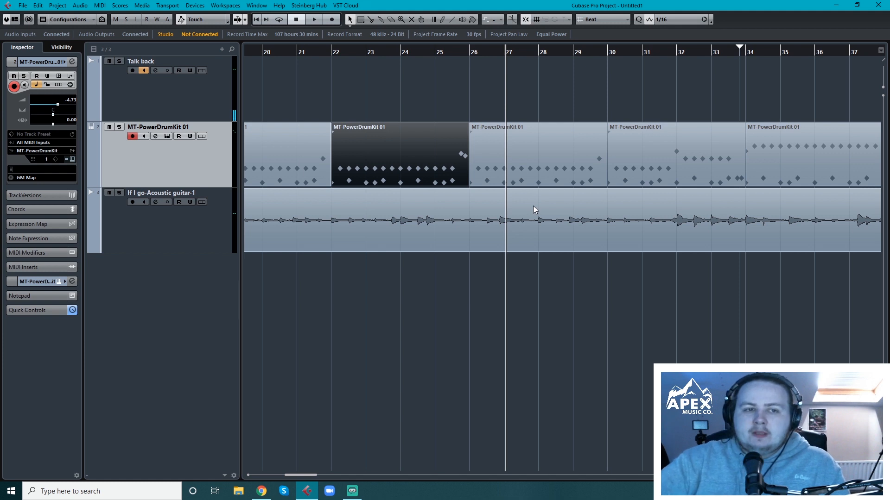
Step: Insert MannyM Reverb Stereo on the MT-PowerDrumKit track, close the channel settings and move the reverb window clear of the drum track
left_click_drag(311, 473, 285, 472)
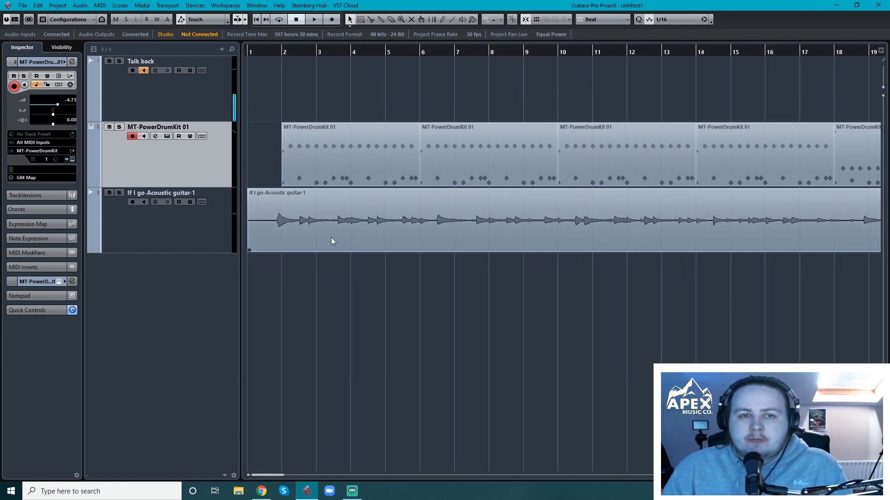
left_click_drag(262, 477, 237, 476)
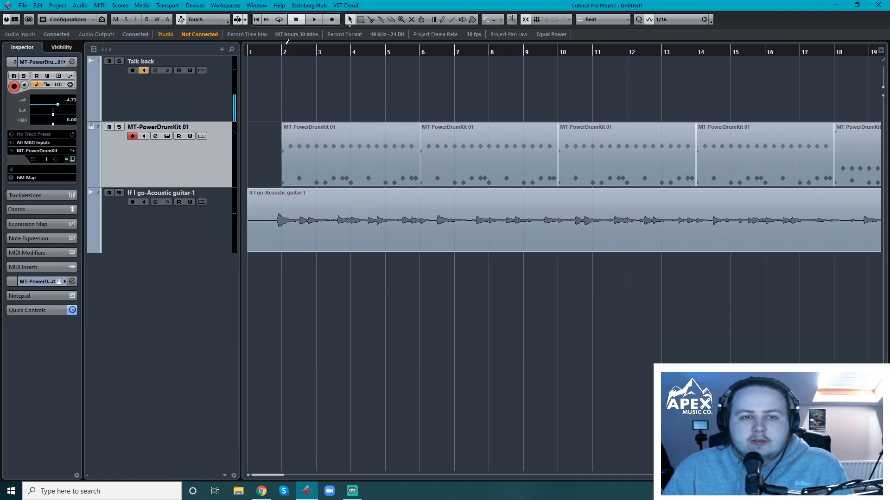
left_click(155, 136)
left_click(251, 243)
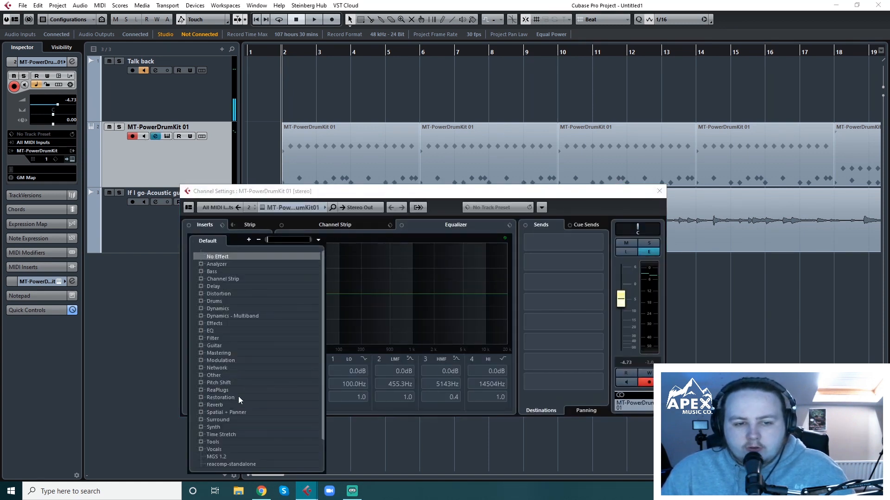
left_click(200, 405)
scroll(287, 352, "down", 3)
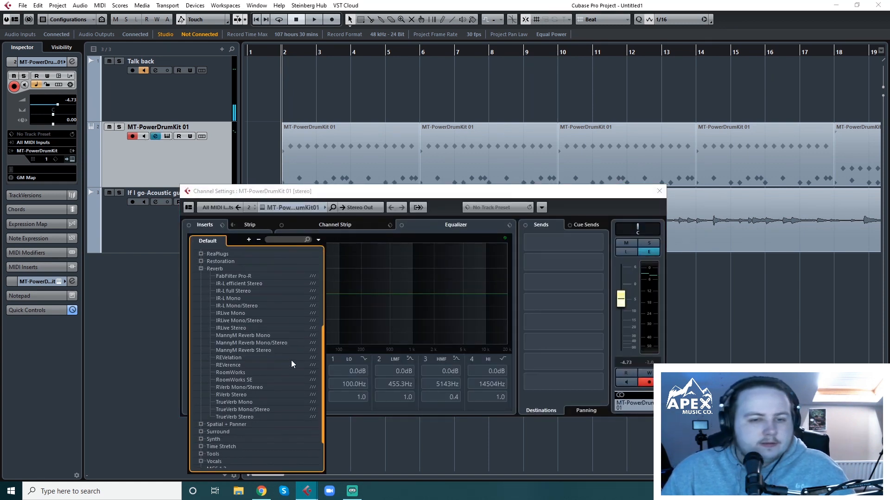
left_click(270, 347)
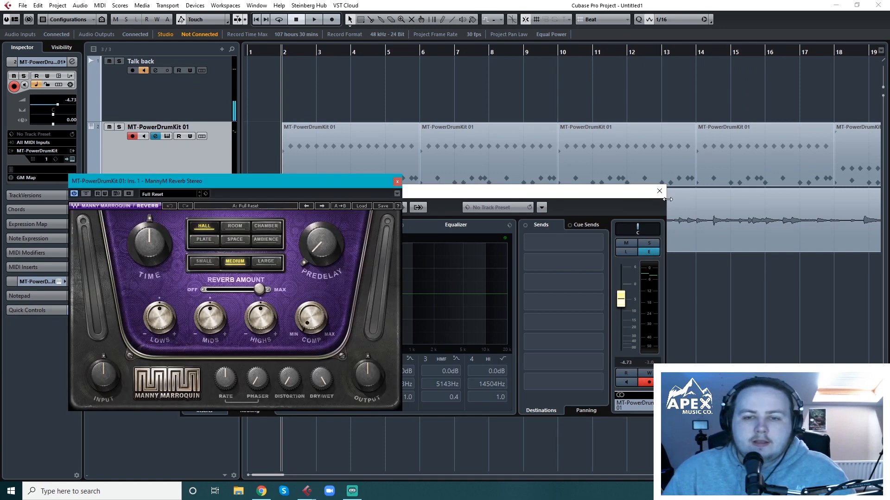
left_click(660, 197)
left_click_drag(249, 180, 501, 223)
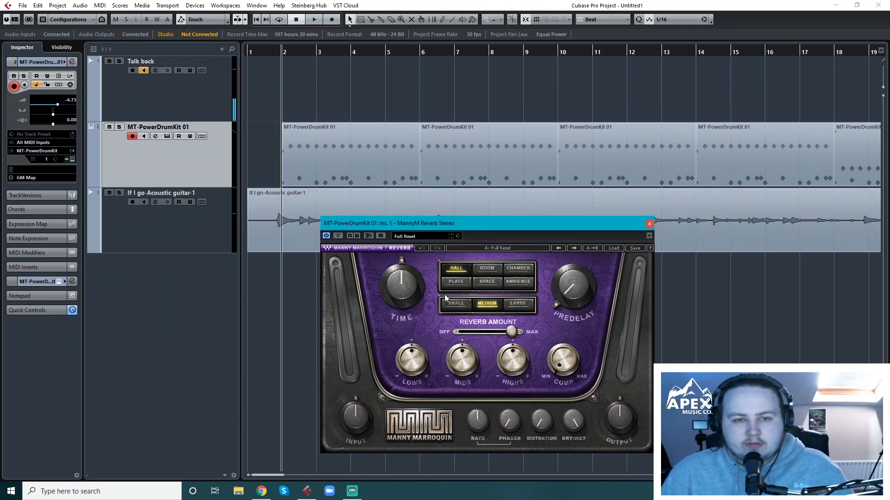
Step: While the song plays, reduce the reverb's Lows, raise its Highs slightly and set Dry/Wet to 17.2
left_click_drag(576, 419, 576, 470)
left_click_drag(412, 359, 412, 373)
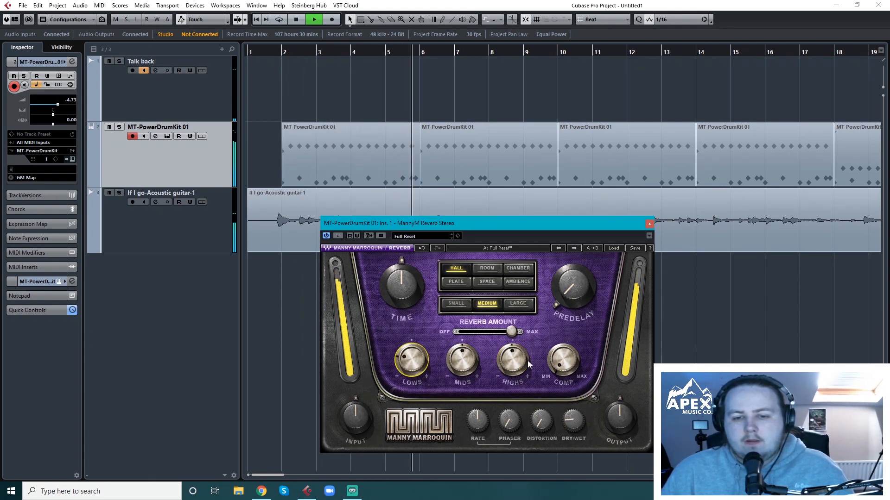
left_click_drag(513, 360, 514, 351)
left_click_drag(574, 421, 573, 420)
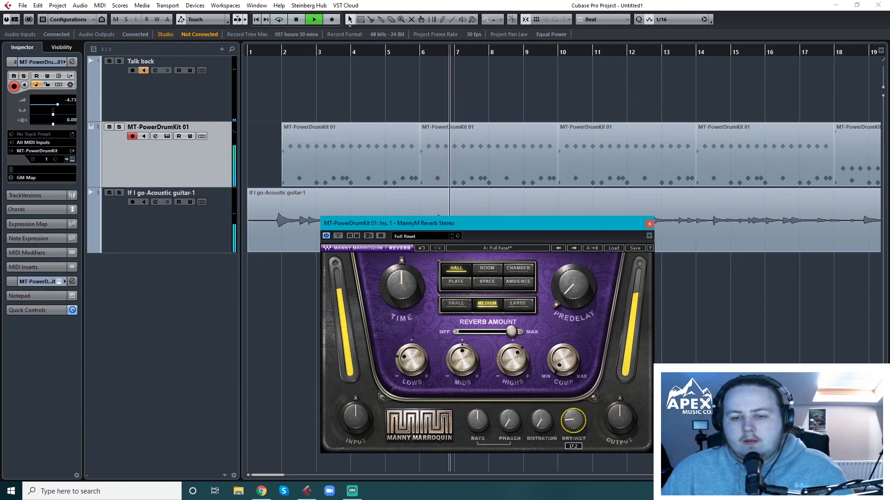
Step: Solo the drum track, switch the reverb type to Room, raise Dry/Wet to about 36.5 and stop playback
left_click(119, 127)
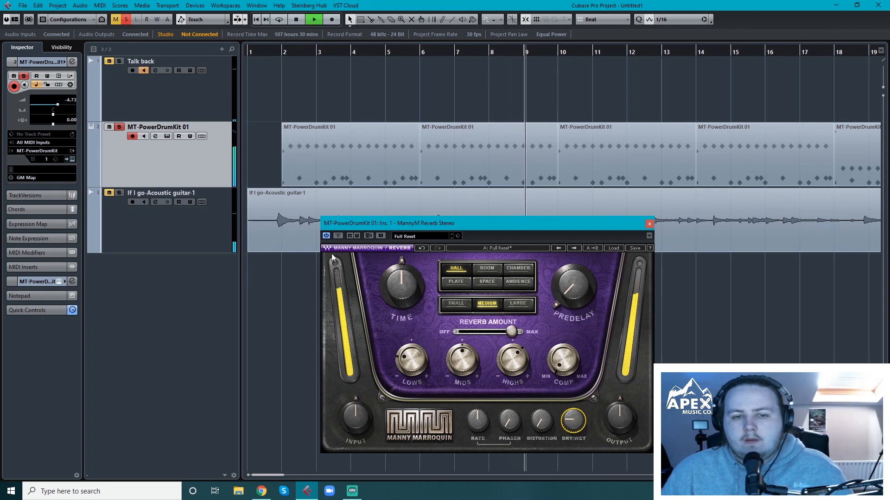
left_click(487, 269)
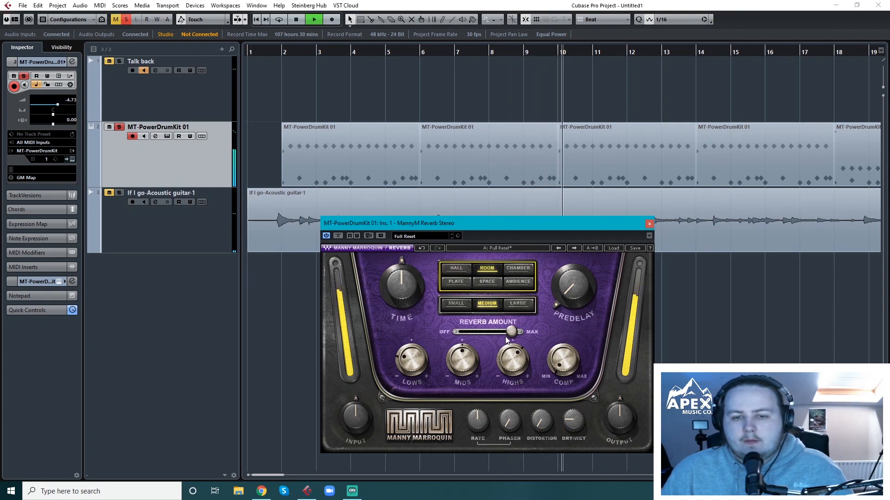
left_click_drag(573, 424, 573, 417)
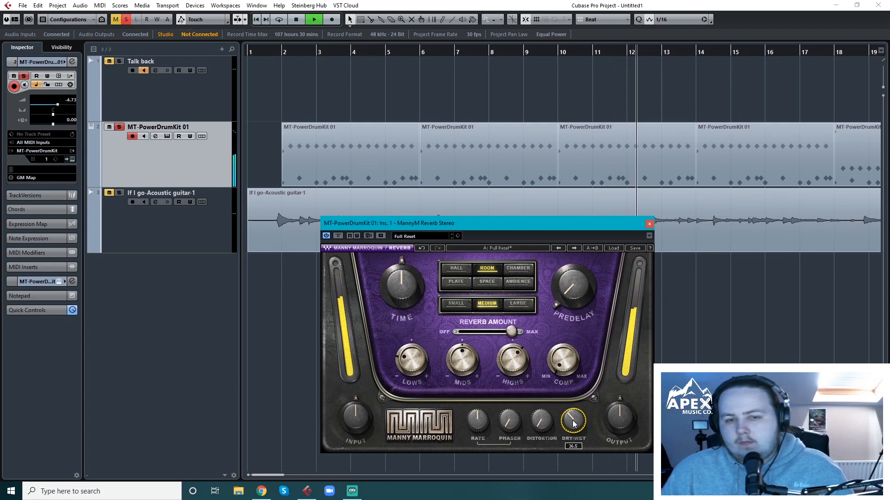
key("space")
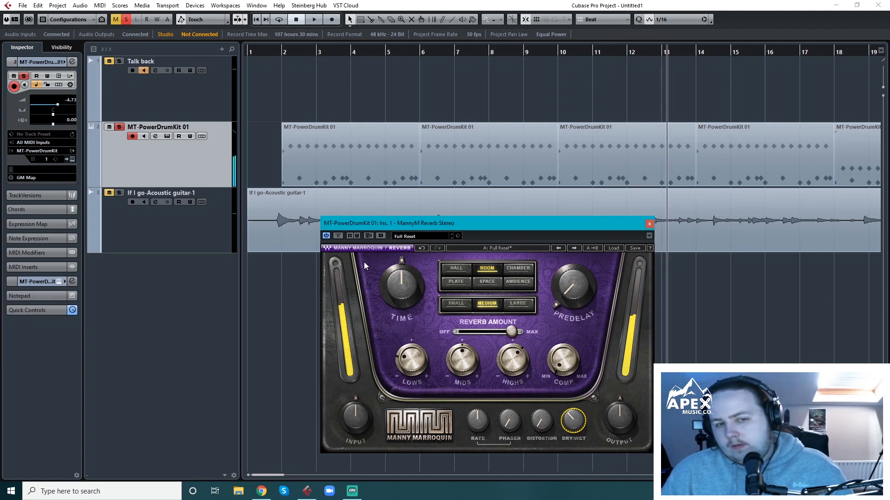
Step: Play the soloed drums from bar 2, change the room size to Large and set the reverb's Dry/Wet to 23.0
left_click(282, 51)
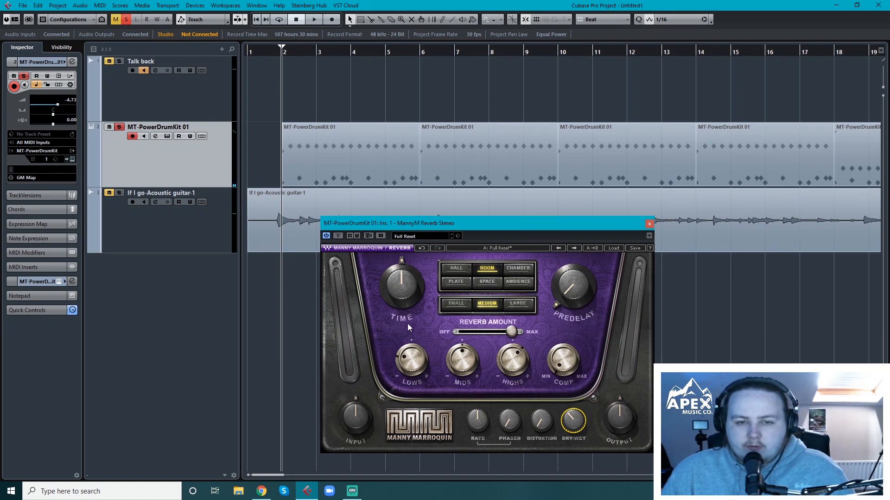
key("space")
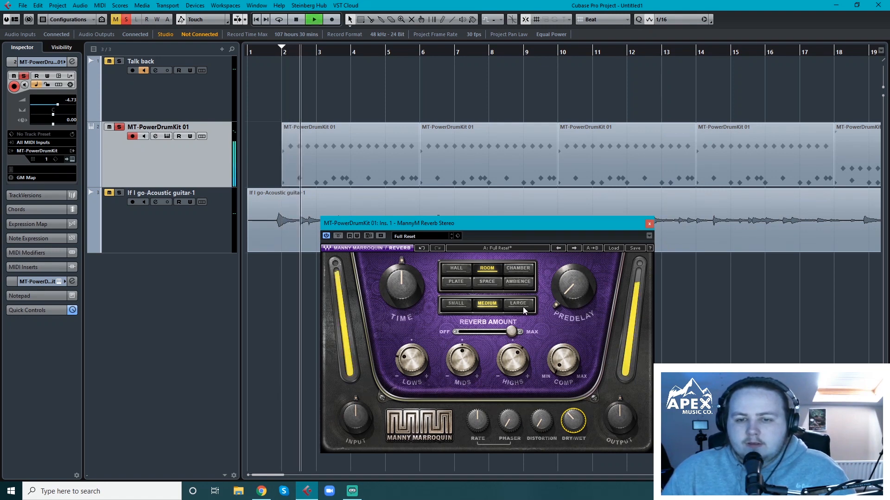
left_click(518, 304)
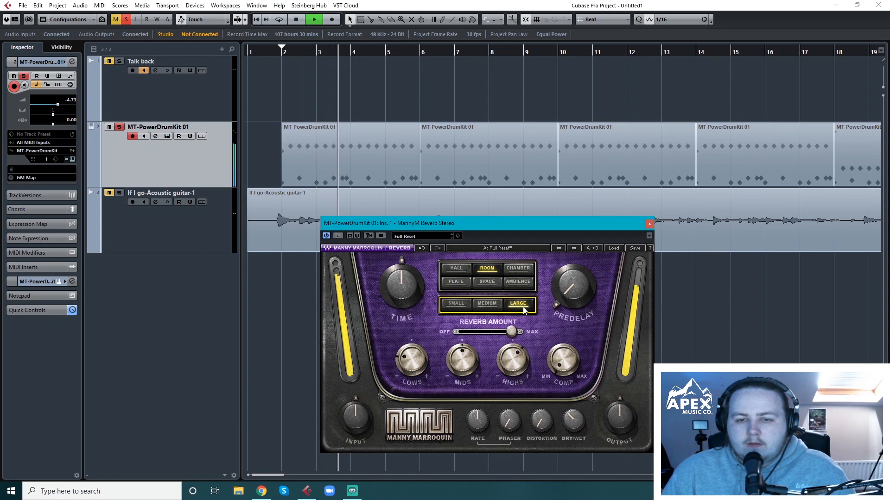
left_click_drag(573, 420, 573, 431)
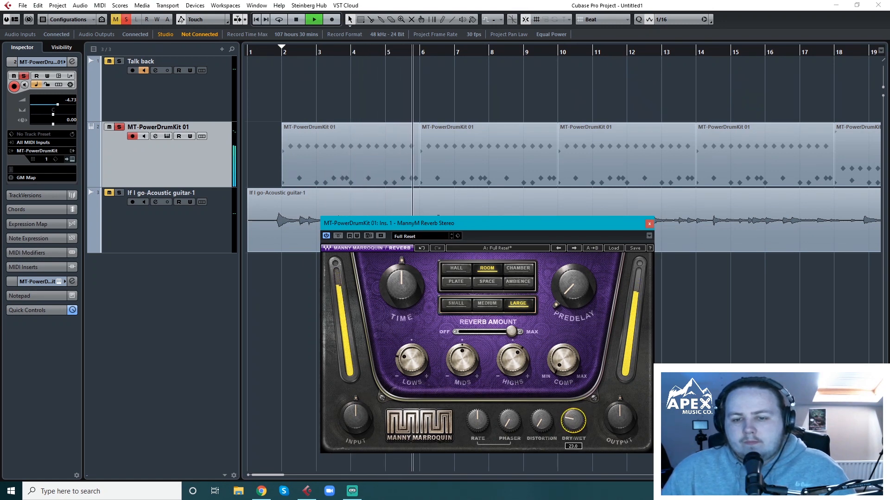
Step: Compare the soloed drums with the reverb bypassed and active, close the reverb window and stop playback
left_click(326, 236)
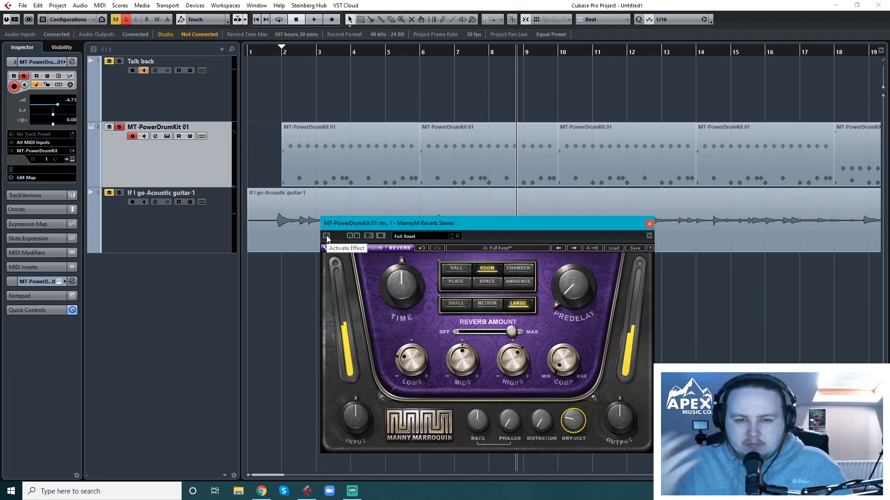
key("space")
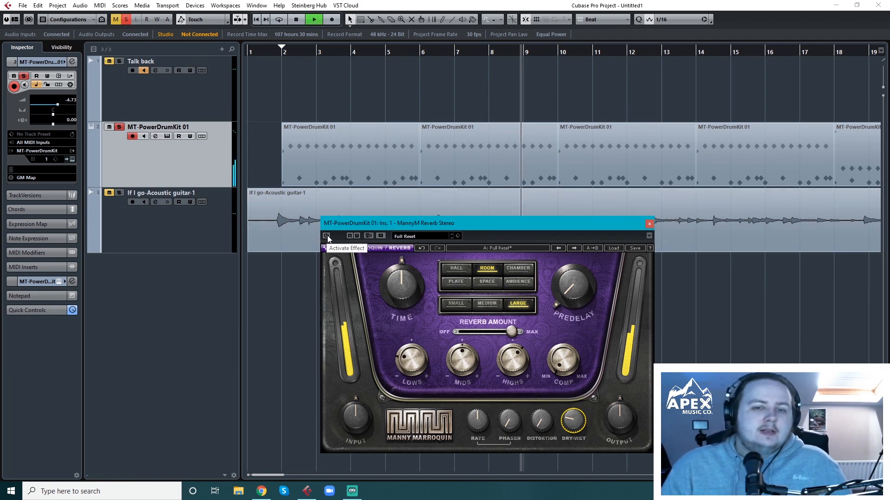
left_click(327, 236)
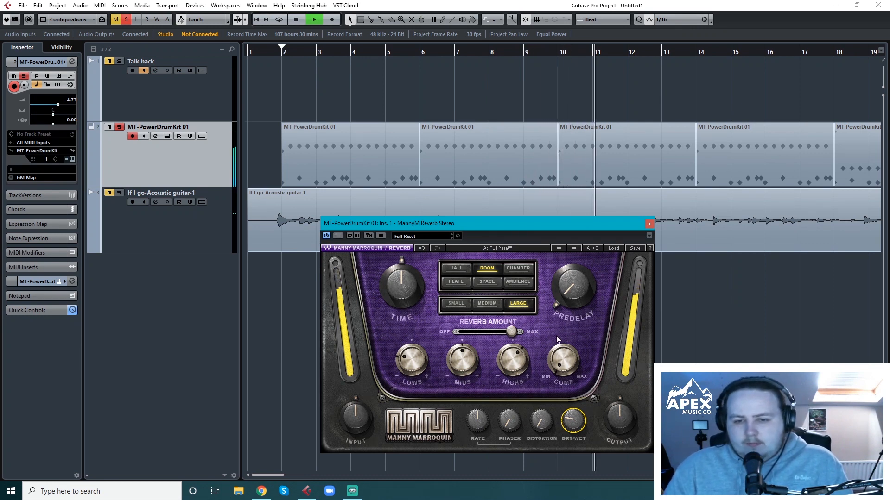
left_click(541, 420)
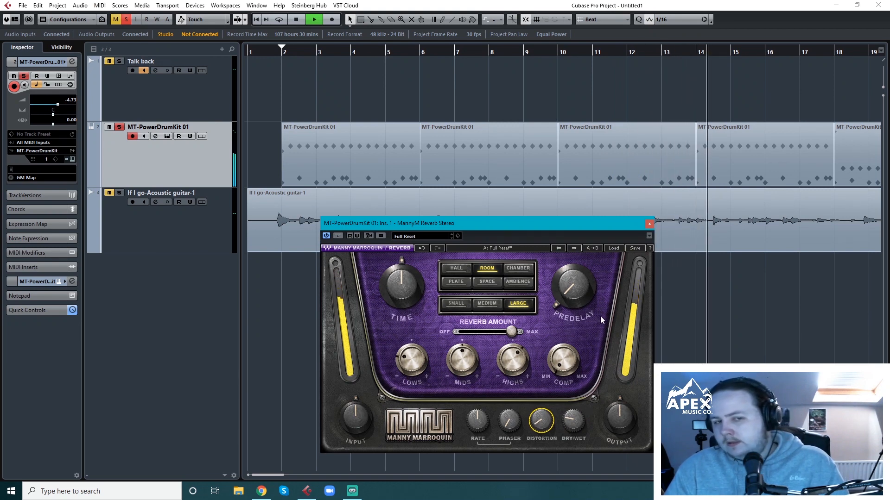
left_click(649, 225)
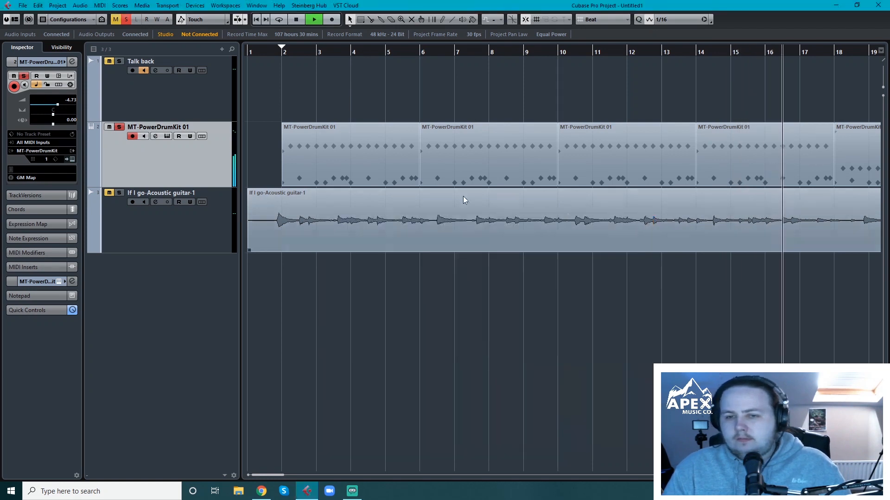
key("space")
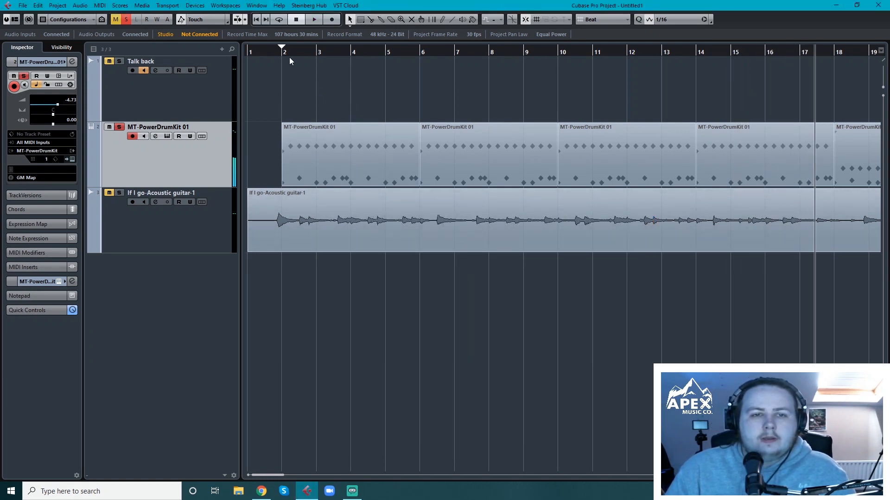
Step: Play the drums together with the acoustic guitar around bar 22 and stop playback
key("space")
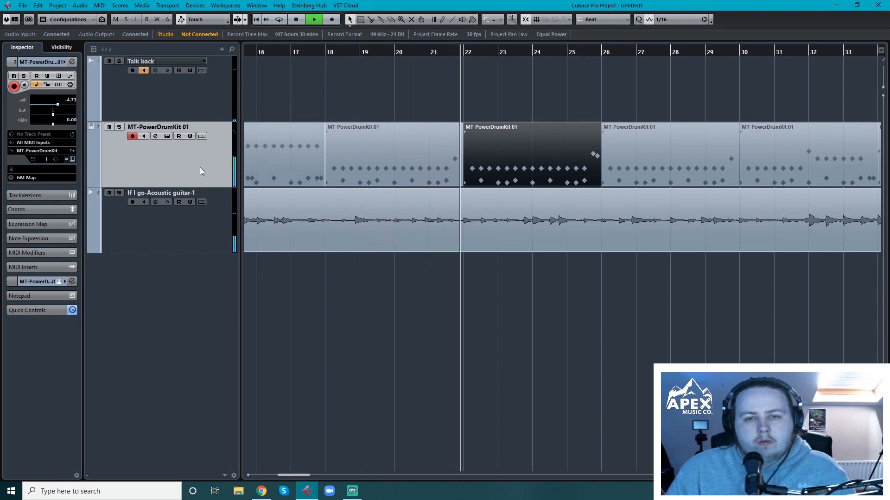
key("space")
left_click(167, 136)
left_click(714, 75)
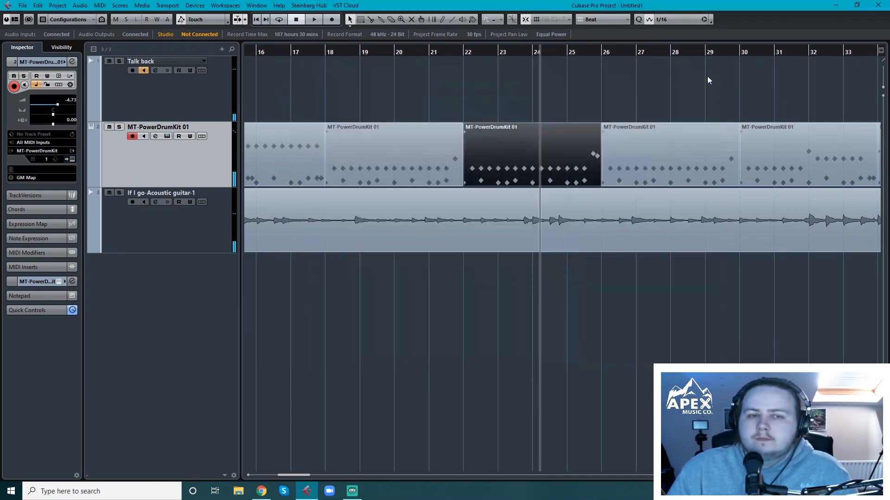
Step: Insert the API-2500 Stereo compressor on the MT-PowerDrumKit track and load its Drum Kit 4 preset
left_click(155, 136)
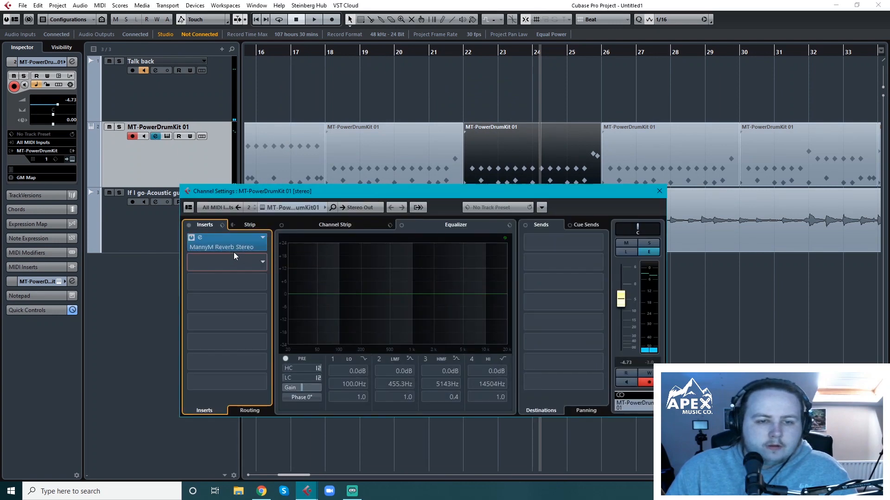
left_click(234, 254)
left_click(204, 309)
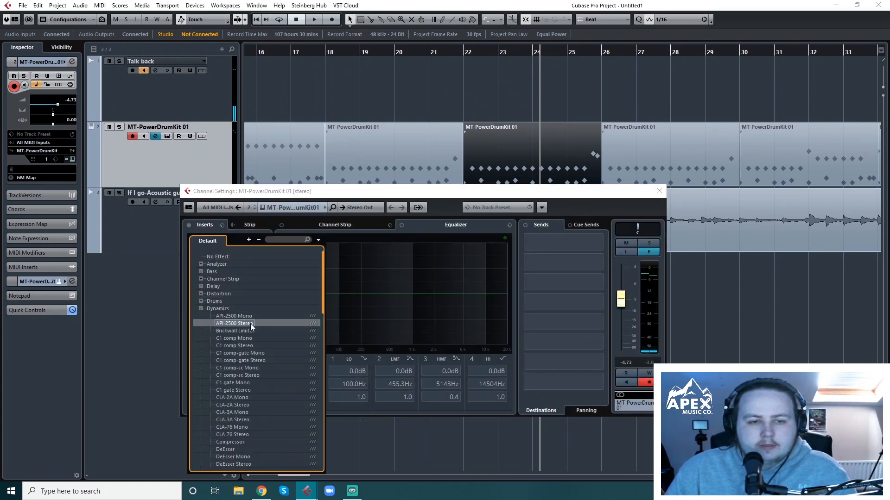
left_click(251, 323)
left_click(238, 216)
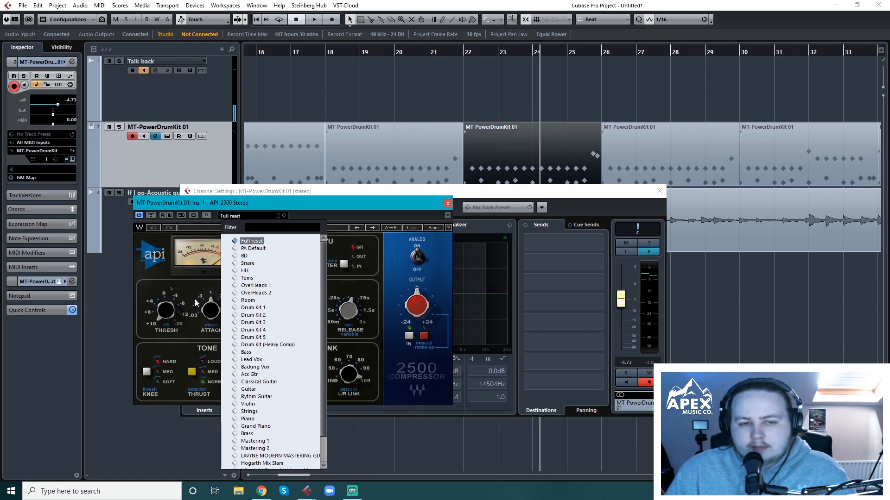
left_click(253, 330)
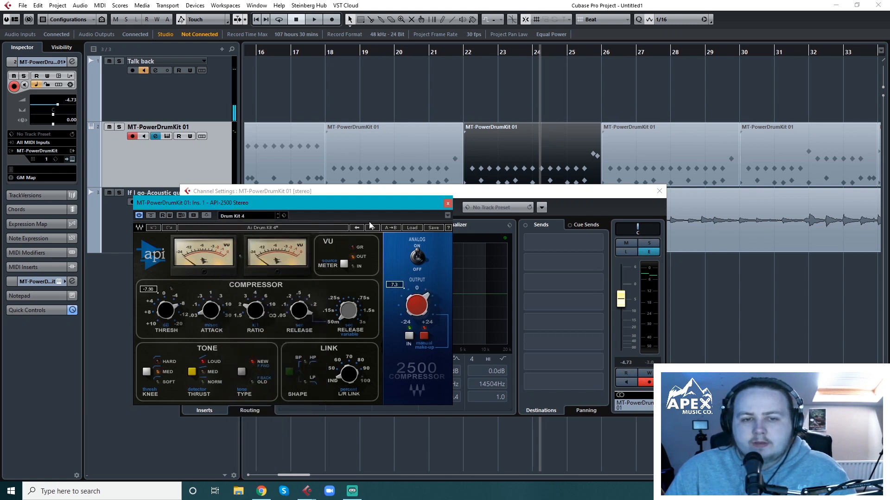
Step: Play the soloed drums from bar 18, set the API-2500 compressor's threshold to 0.79 and close its window
left_click(314, 53)
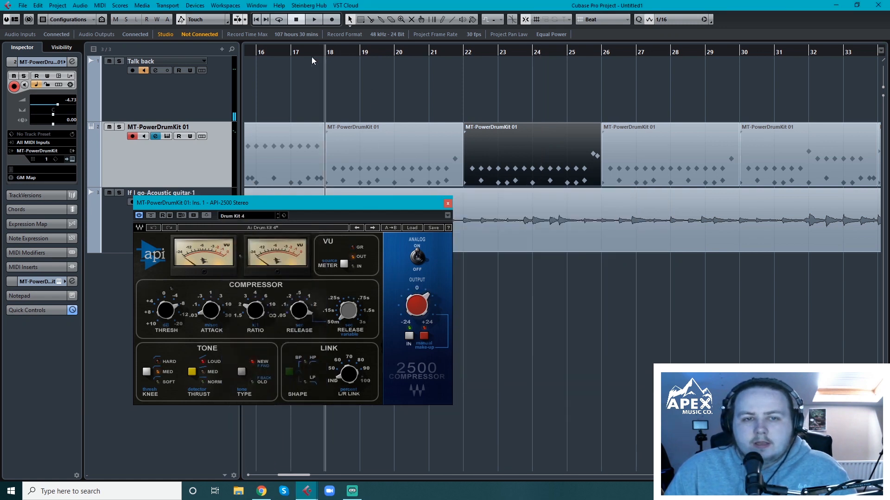
left_click(119, 127)
left_click_drag(173, 312, 173, 315)
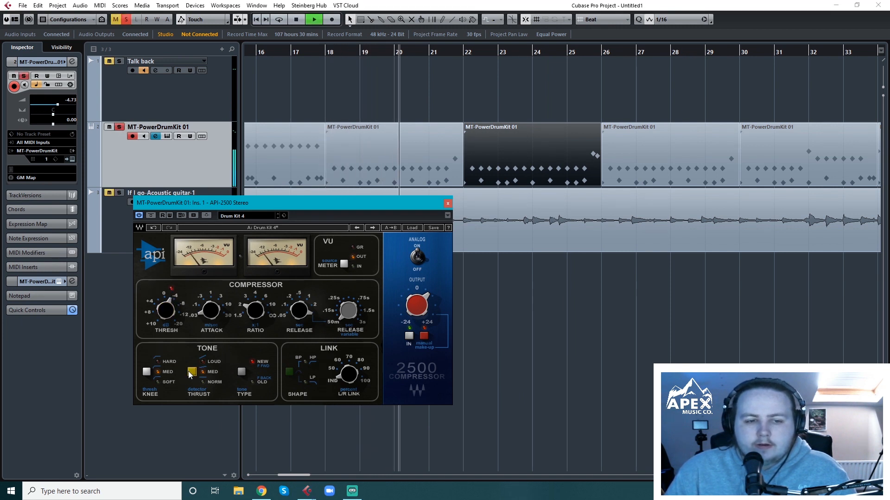
left_click_drag(162, 308, 163, 315)
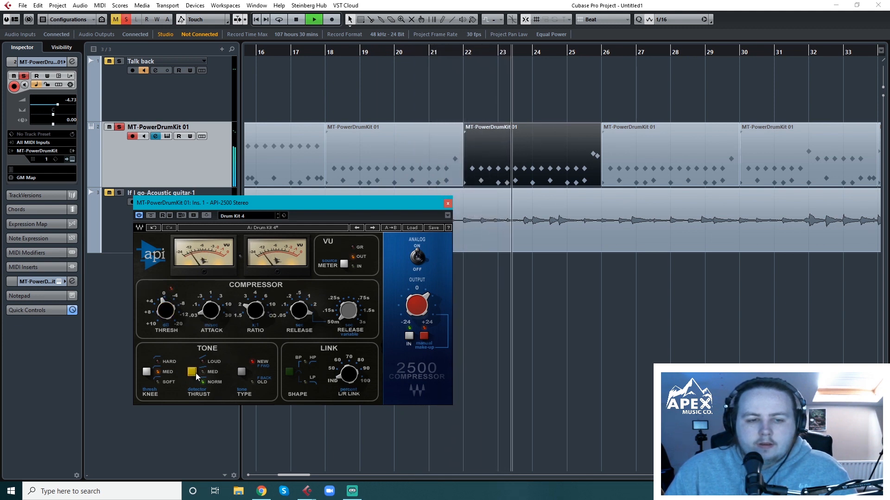
left_click_drag(168, 311, 168, 310)
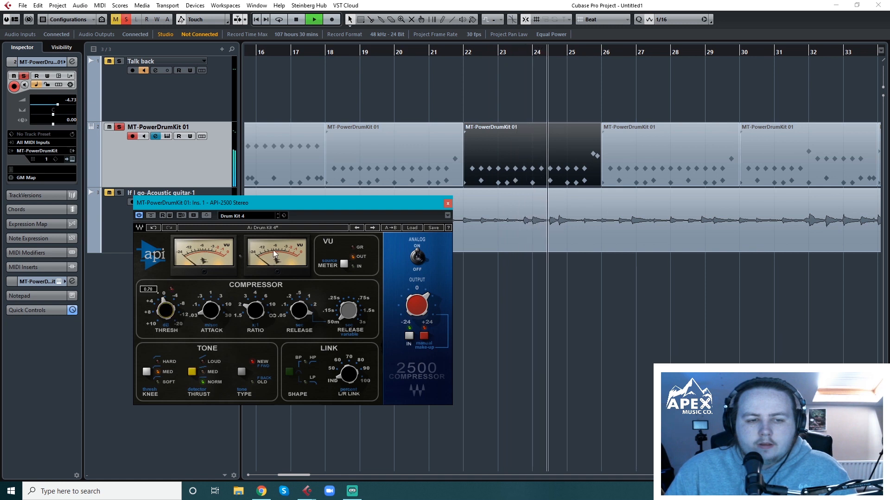
left_click(447, 203)
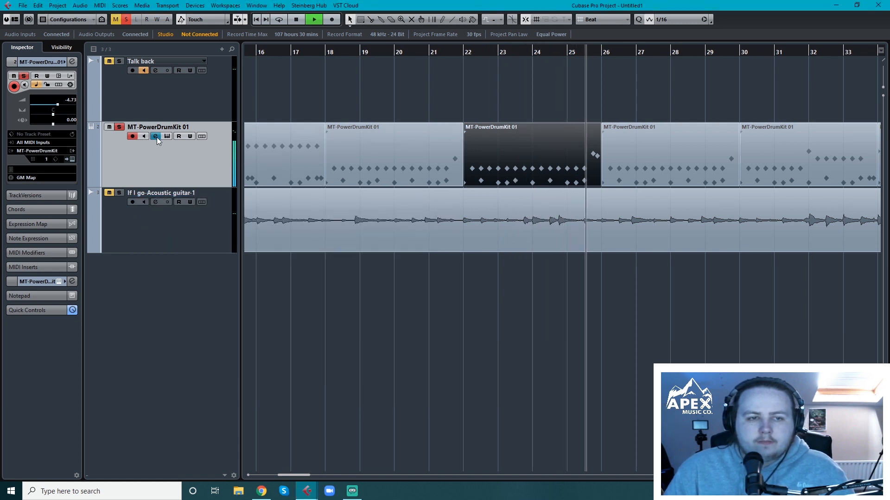
Step: Unsolo the drum track, listen to the compressed drums with the guitar up to bar 38 and return to the song's start
left_click(119, 127)
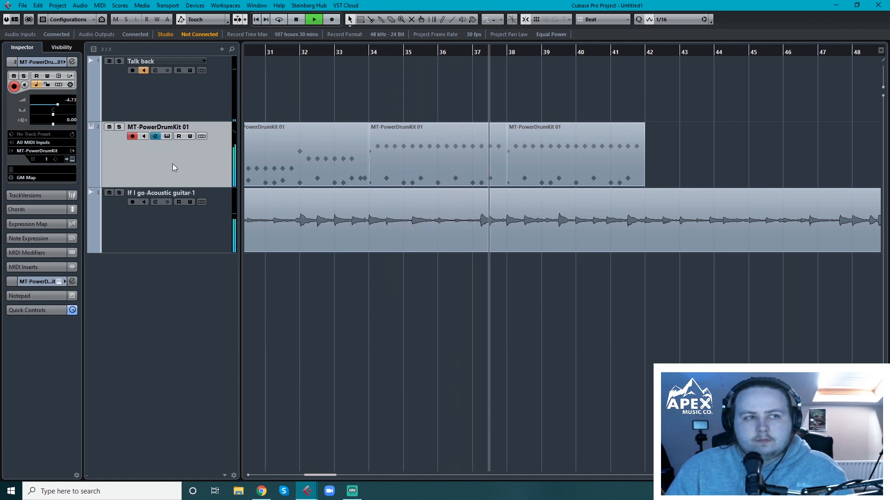
key("space")
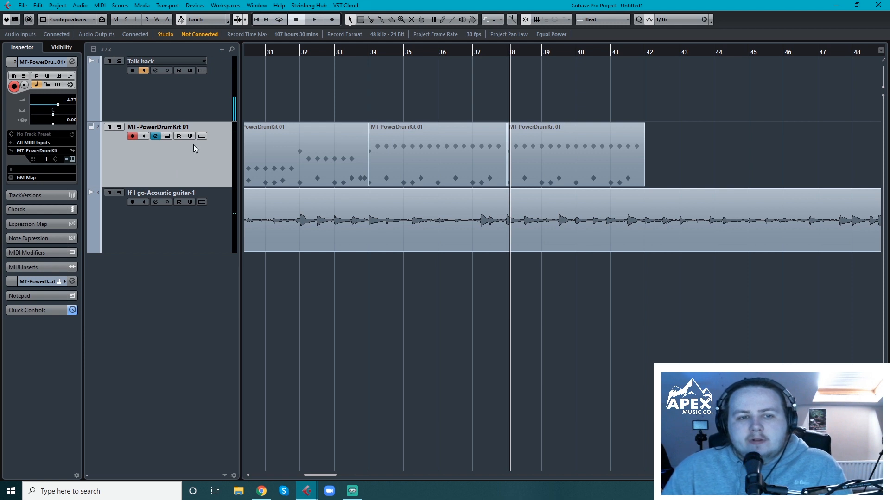
left_click_drag(317, 475, 252, 476)
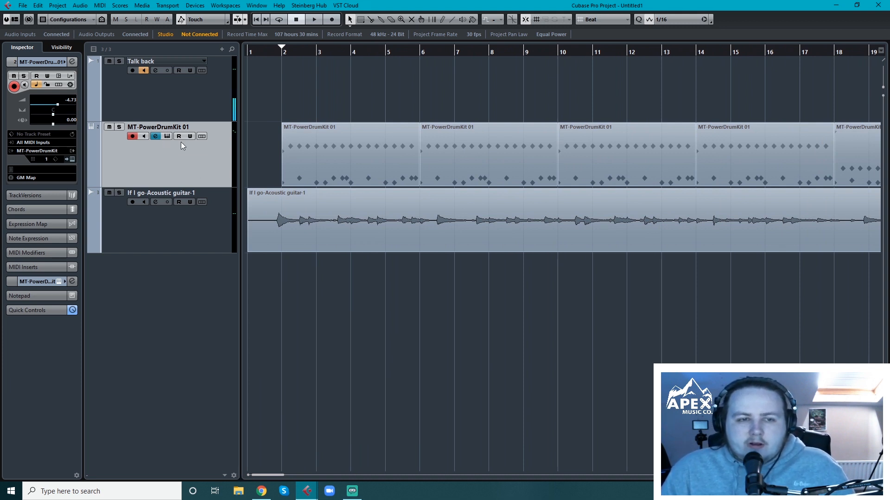
Step: Examine the drum part at bar 2 in the drum editor, including its ghost snare notes, and close the editor
left_click(119, 127)
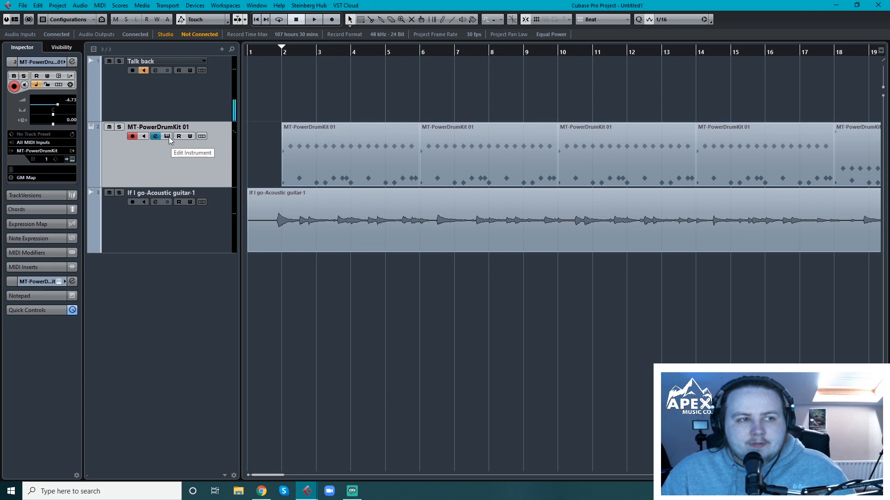
mouse_move(271, 474)
left_mouse_down()
mouse_move(324, 474)
mouse_move(271, 474)
left_mouse_up()
double_click(304, 153)
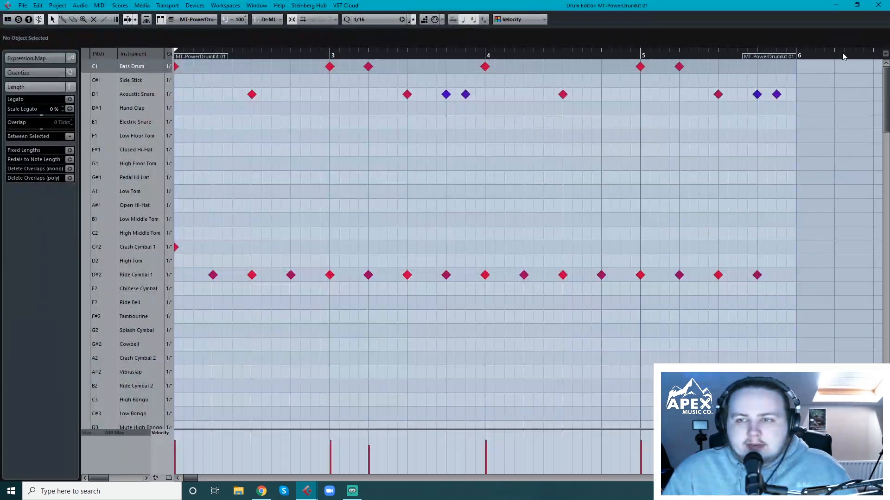
left_click(878, 5)
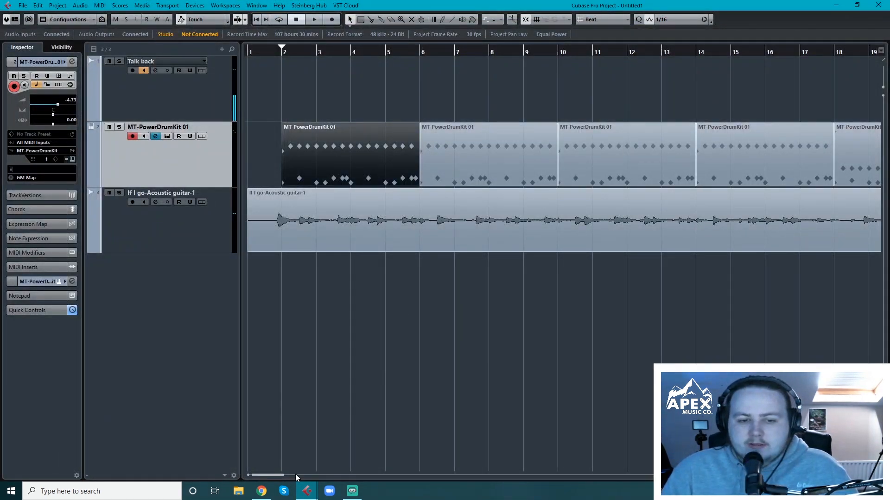
Step: Zoom the project out to view the drum parts up to bar 42 against the guitar track
left_click_drag(274, 474, 316, 475)
key("g")
key("g")
key("g")
key("g")
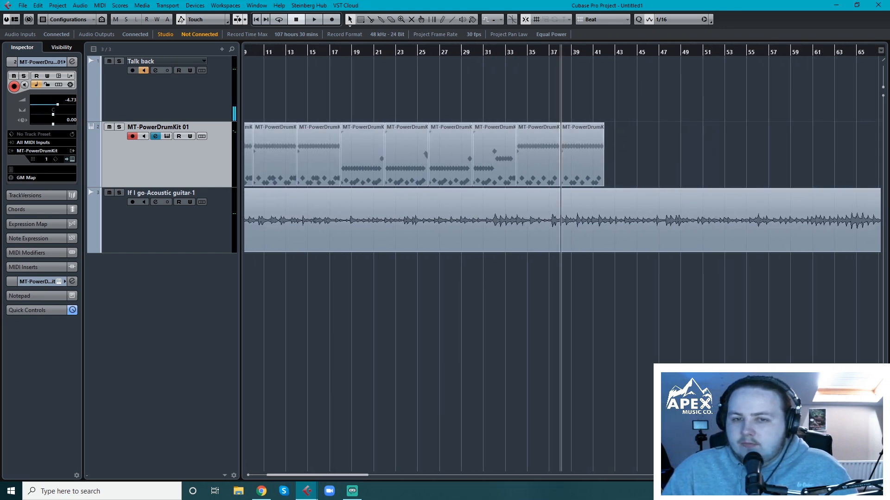